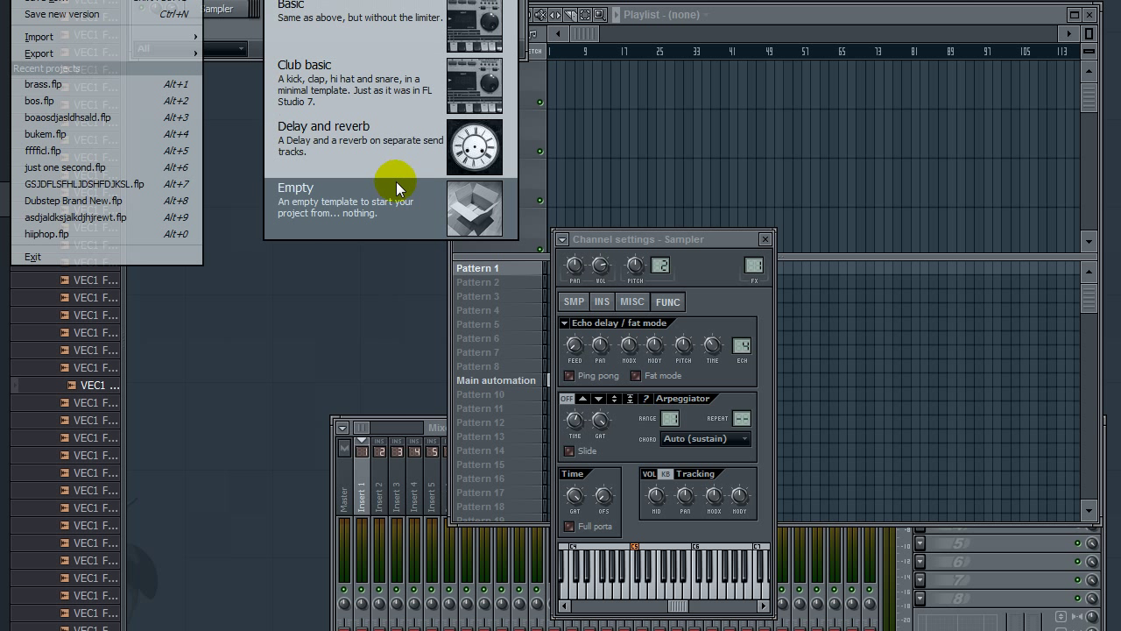
Step: Start a new project from the Empty template and make room by repositioning the windows and widening the browser
click(368, 209)
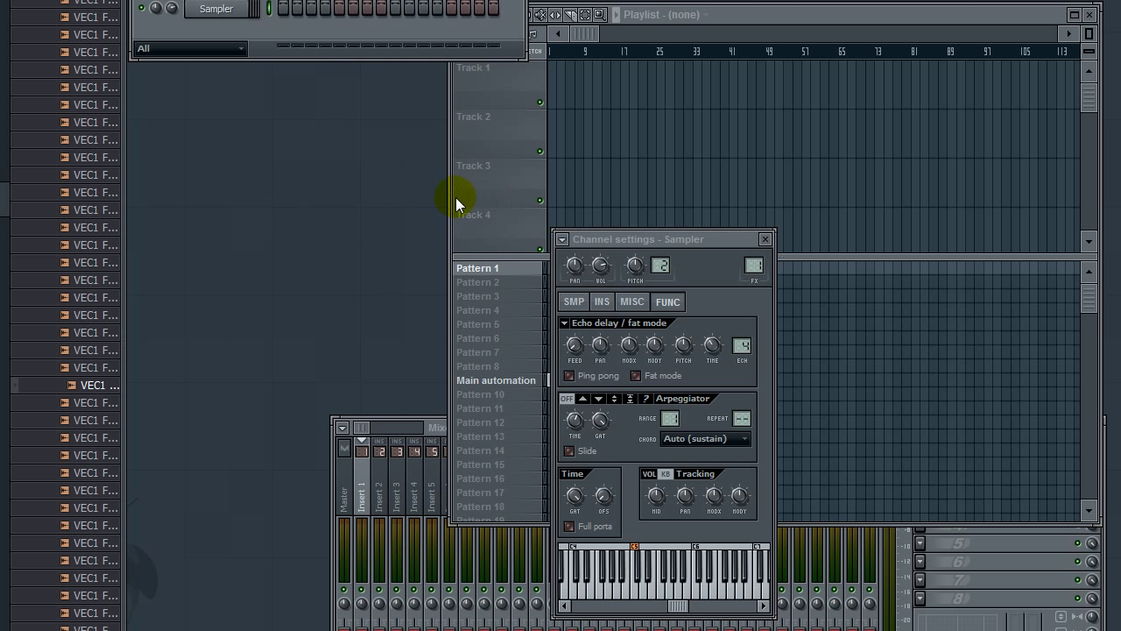
drag(676, 236, 878, 233)
drag(268, 29, 315, 32)
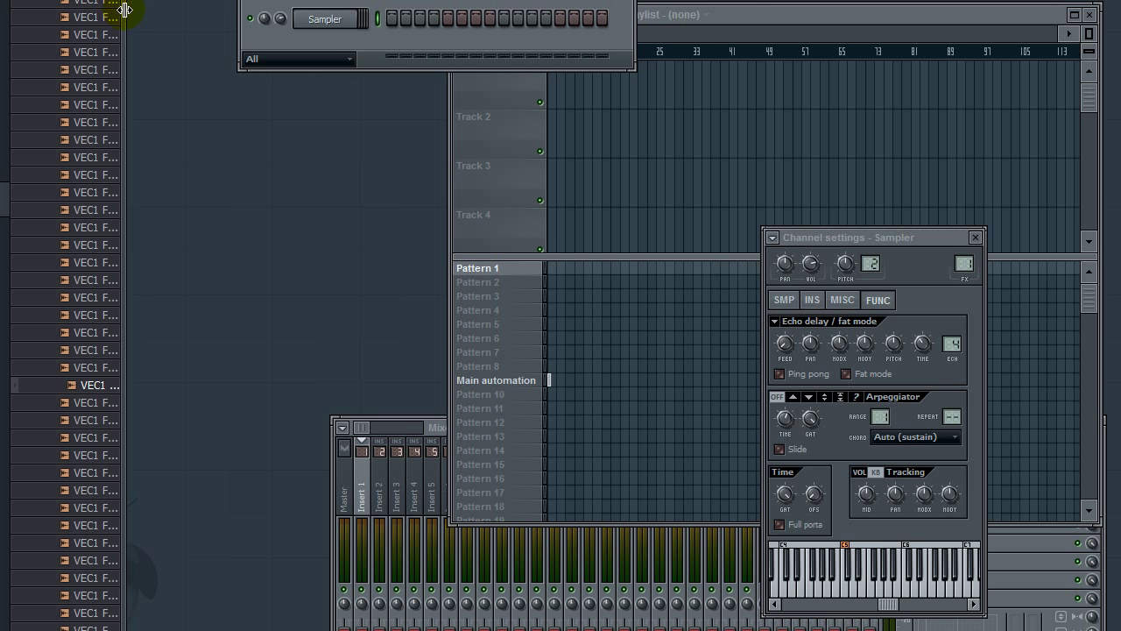
drag(124, 9, 237, 21)
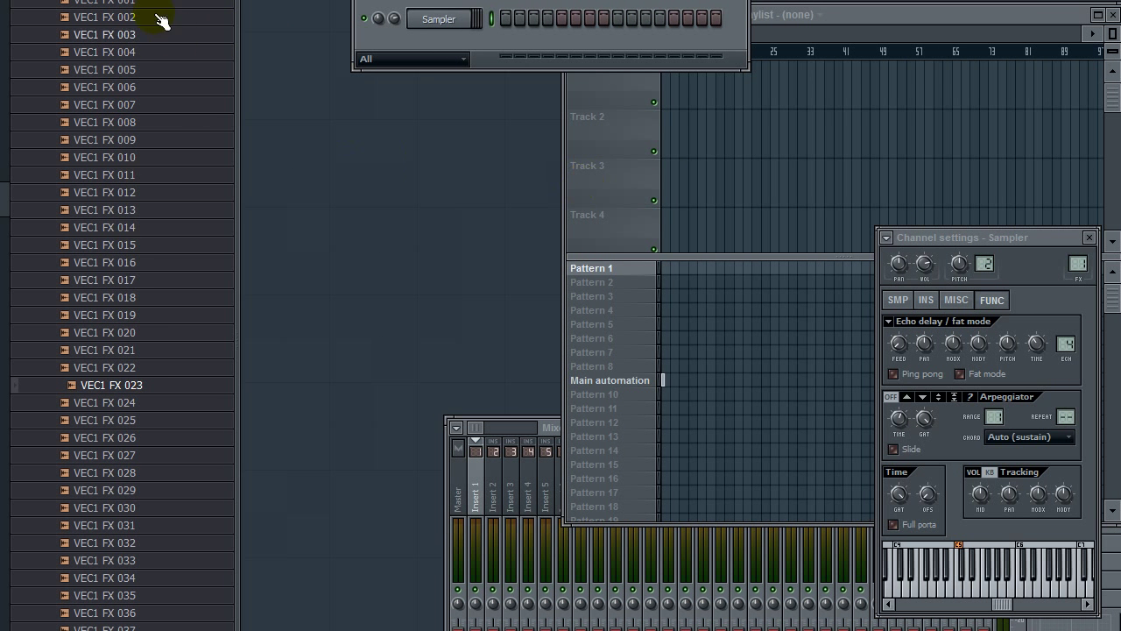
Step: Collapse the open VEC1 FX and Vengeance Essential Club Sounds folders, and expand the VEH2 Hard Kicks folder inside VEH2 Kicks
click(197, 101)
scroll(175, 175, up, 4)
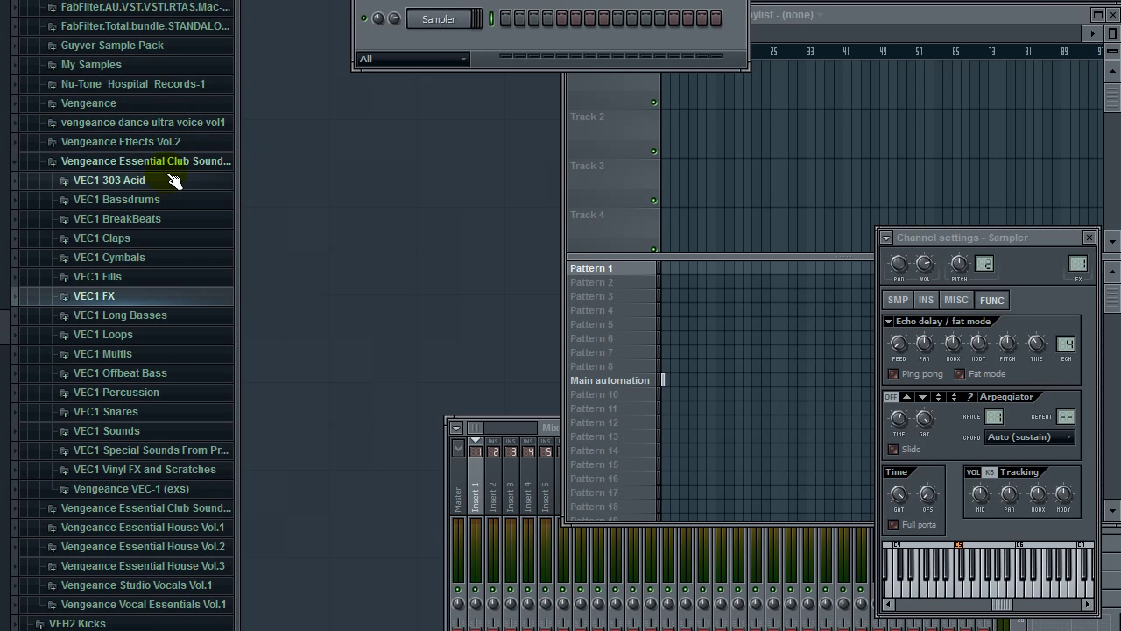
click(159, 162)
scroll(180, 184, up, 4)
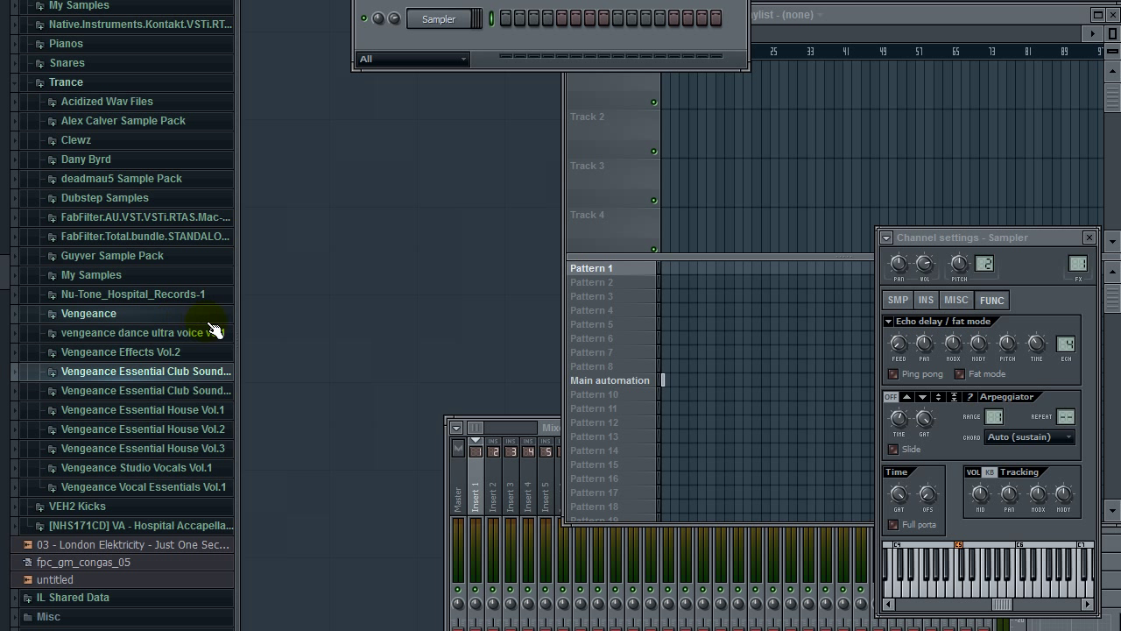
scroll(158, 512, down, 5)
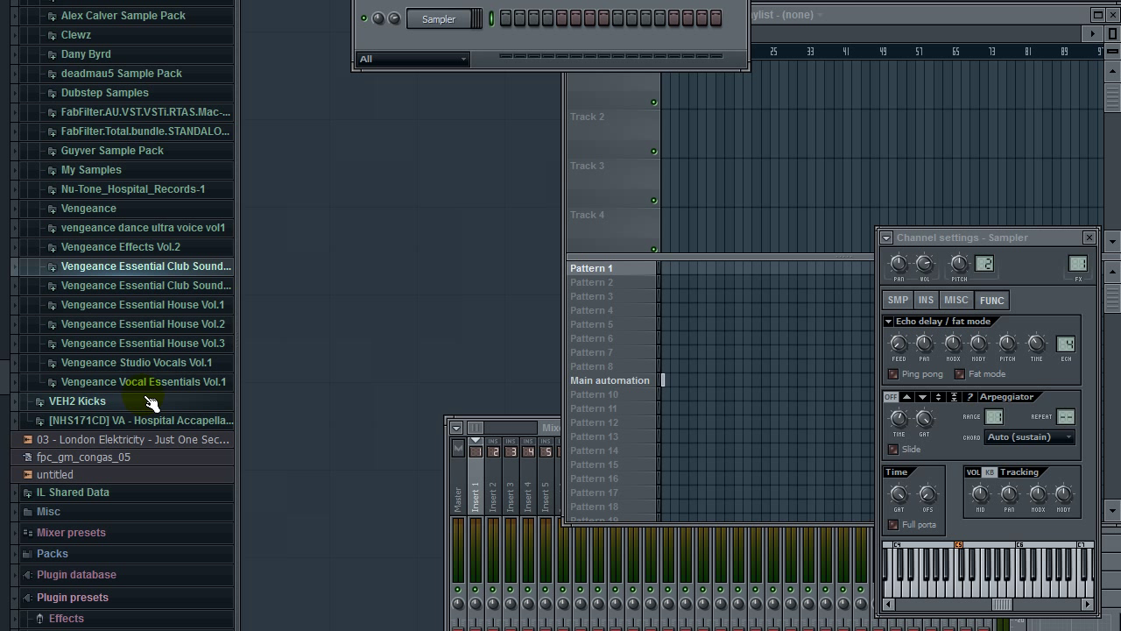
click(149, 401)
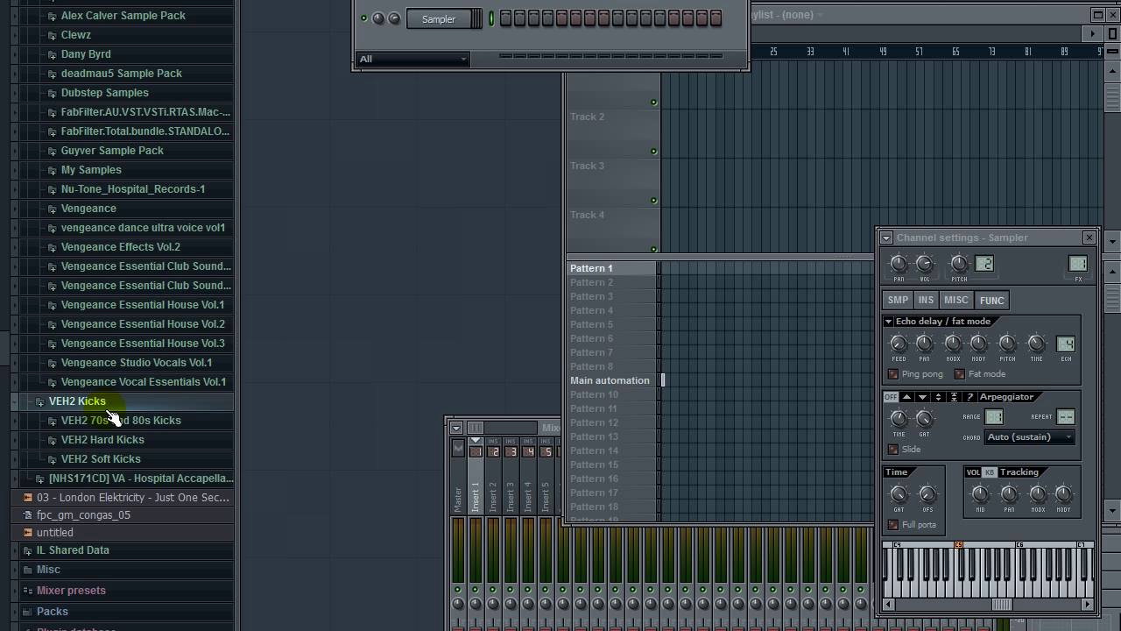
click(179, 440)
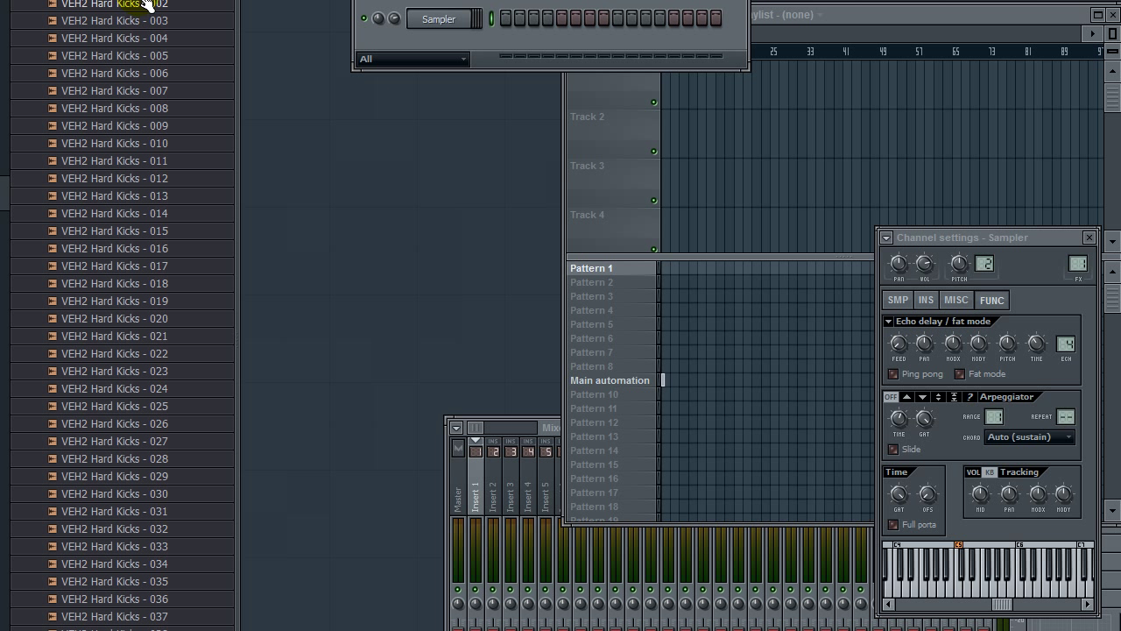
Step: Load VEH2 Hard Kicks - 021 into a new channel and enable its volume envelope with the attack at minimum
right_click(168, 337)
click(245, 355)
click(443, 45)
drag(916, 239, 542, 169)
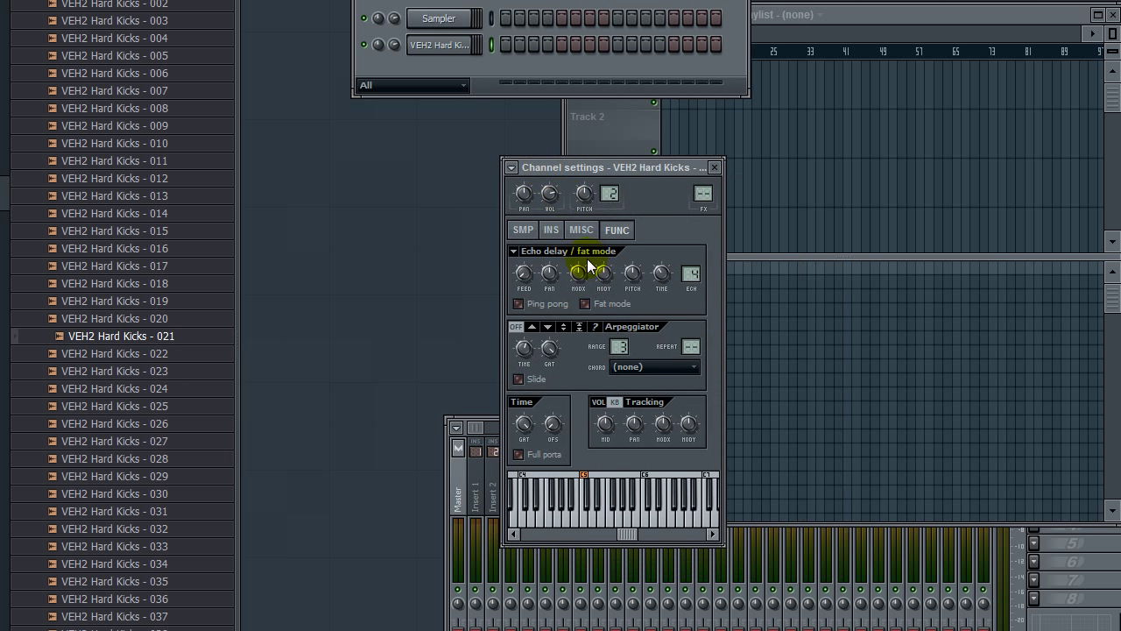
click(552, 229)
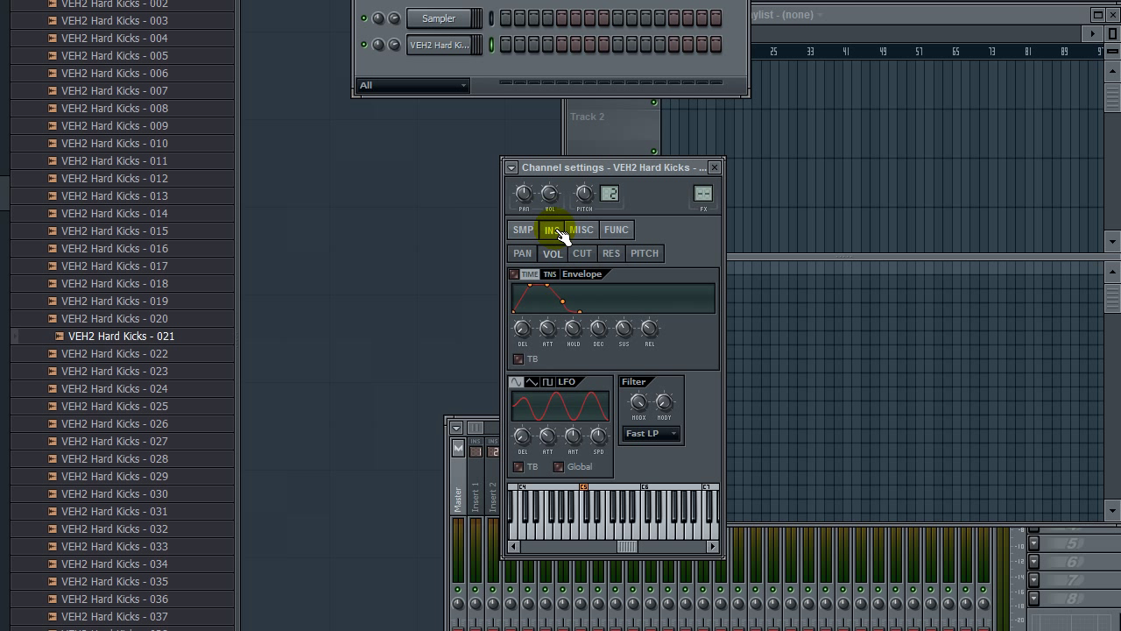
drag(548, 331, 548, 328)
Step: Program the kick channel in Pattern 1 with hits on steps 1 and 11
click(504, 44)
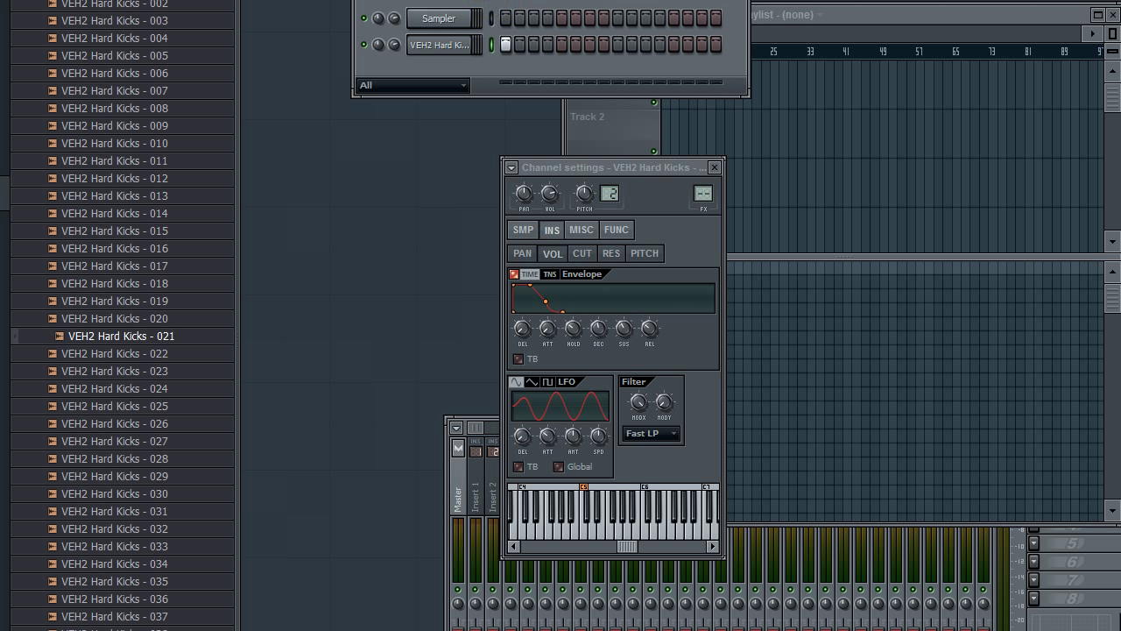
click(556, 563)
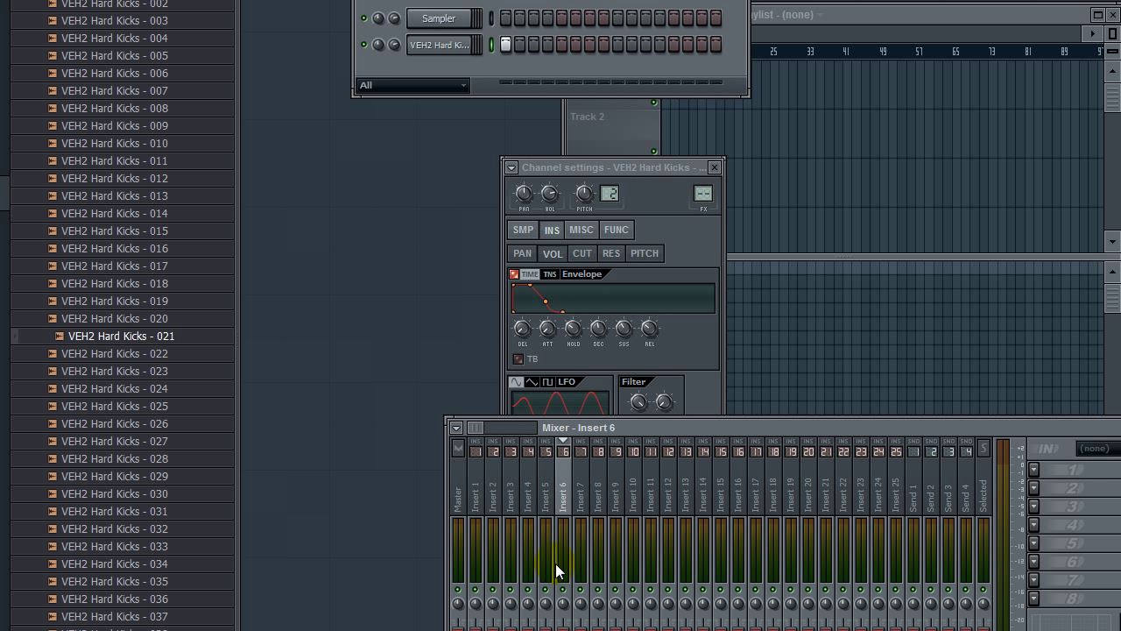
right_click(461, 2)
key(Escape)
drag(584, 5, 484, 16)
click(546, 57)
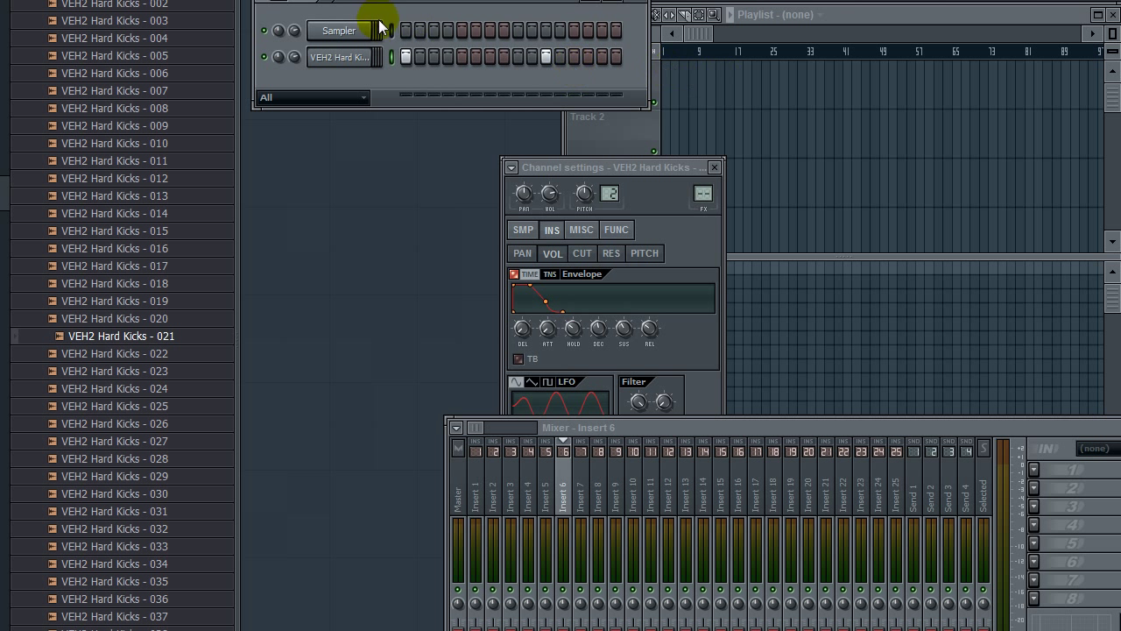
Step: Tighten the kick's volume envelope to a short hold and audition the sound at different pitches
click(679, 166)
drag(641, 166, 757, 65)
drag(686, 231, 684, 263)
click(783, 412)
click(696, 411)
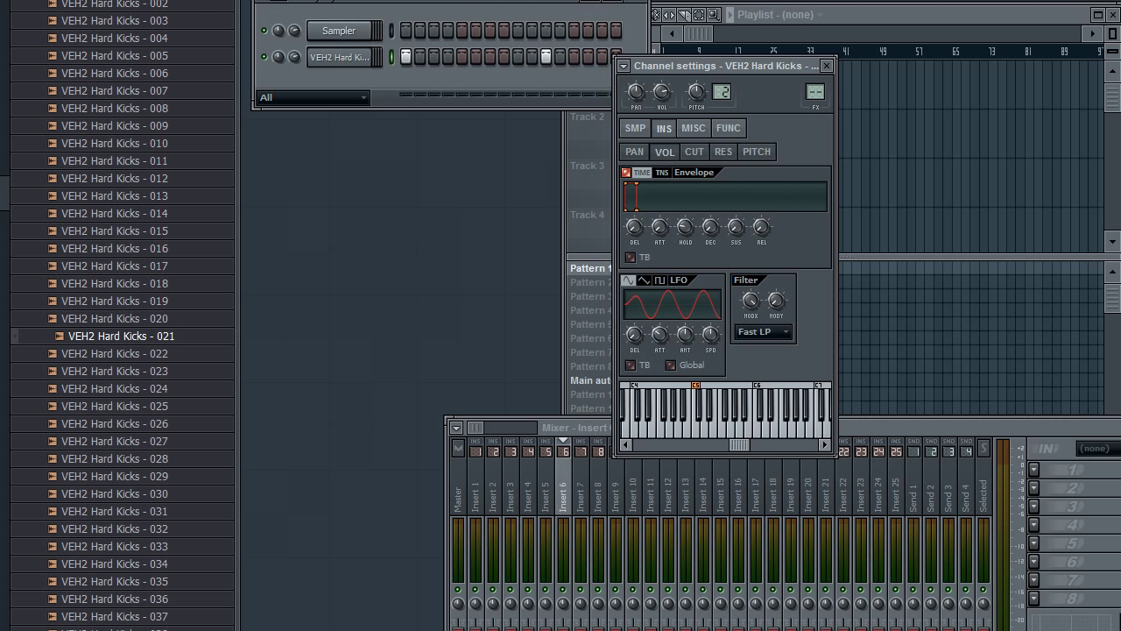
Step: Collapse the VEH2 Kicks folder in the browser and return to the Trance sample pack list
click(140, 2)
scroll(145, 130, up, 6)
click(121, 235)
scroll(120, 237, up, 2)
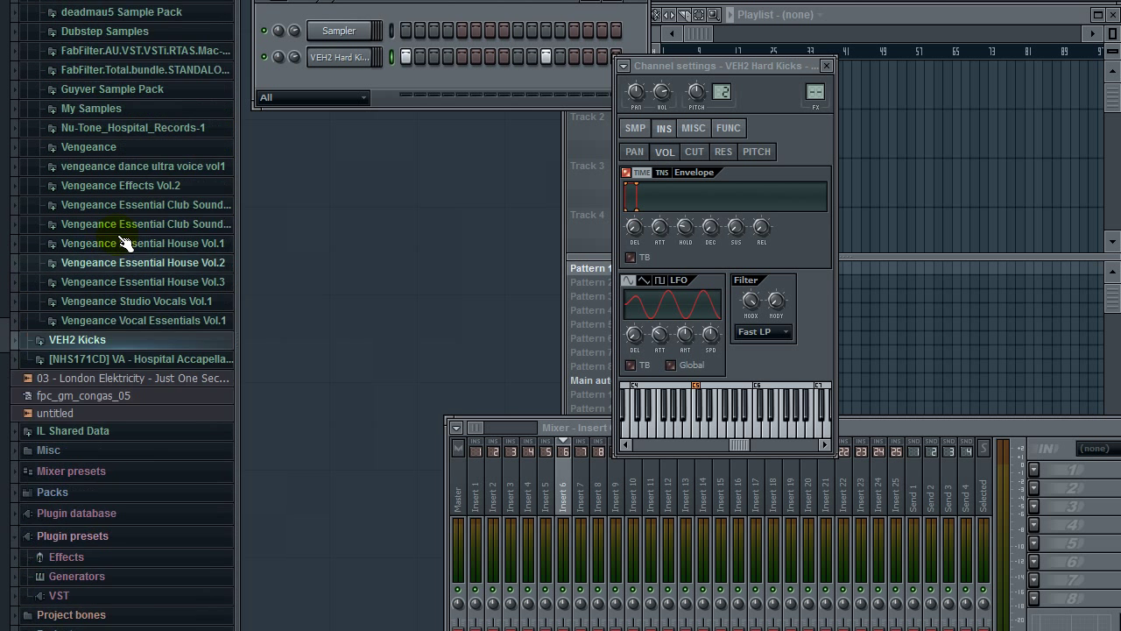
scroll(123, 239, up, 5)
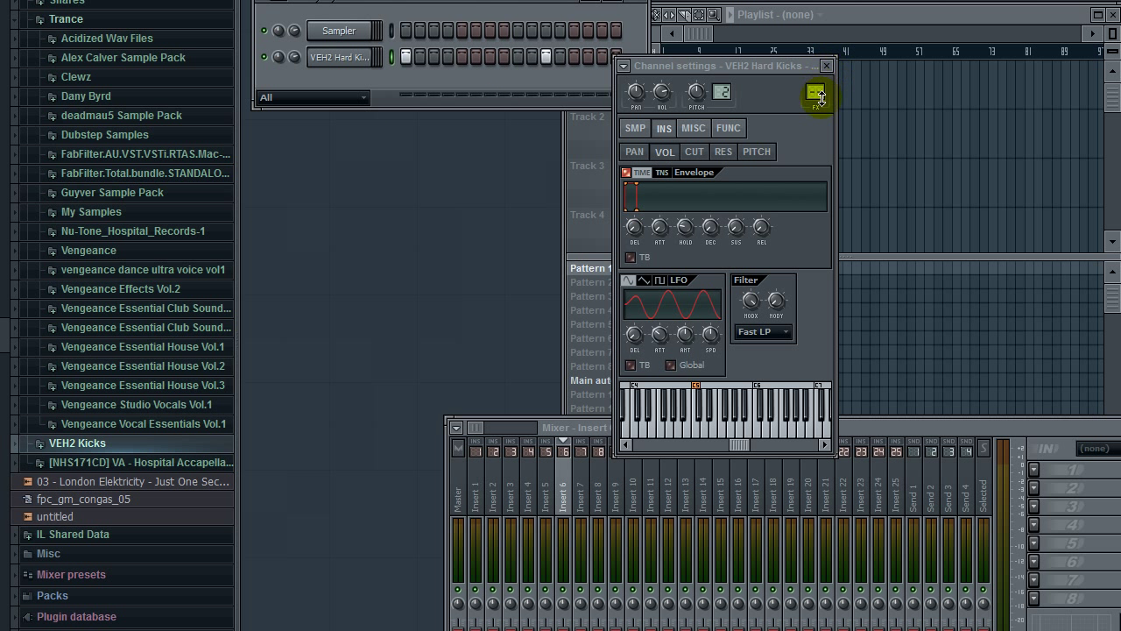
Step: Route the kick channel to mixer insert 1, close its settings and bring the whole mixer into view
drag(814, 91, 797, 86)
click(829, 67)
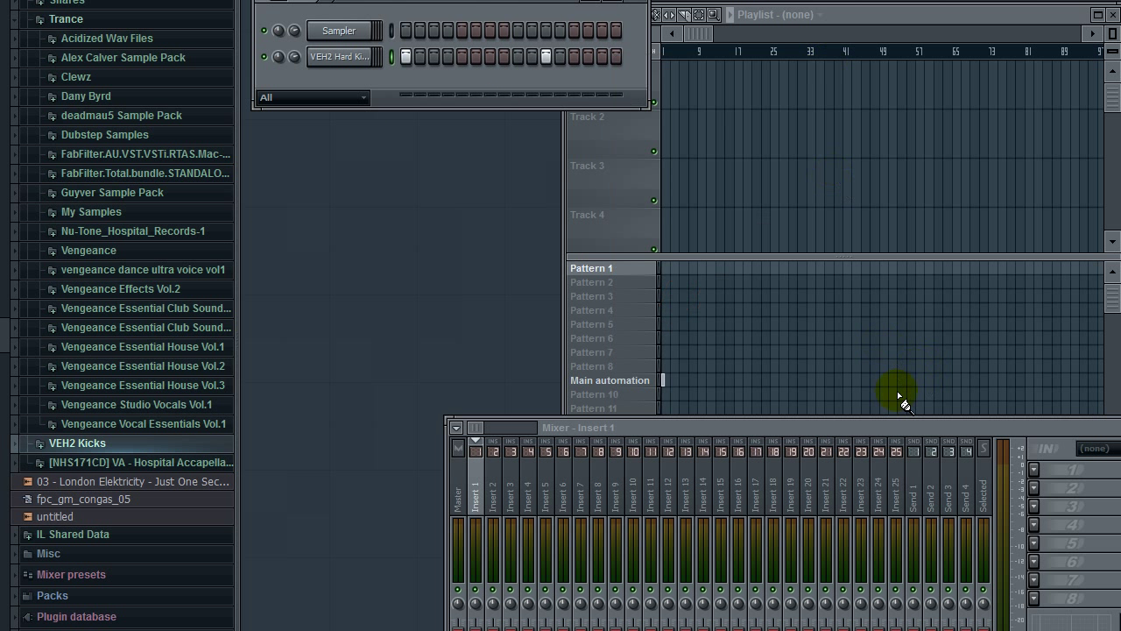
drag(897, 427, 708, 271)
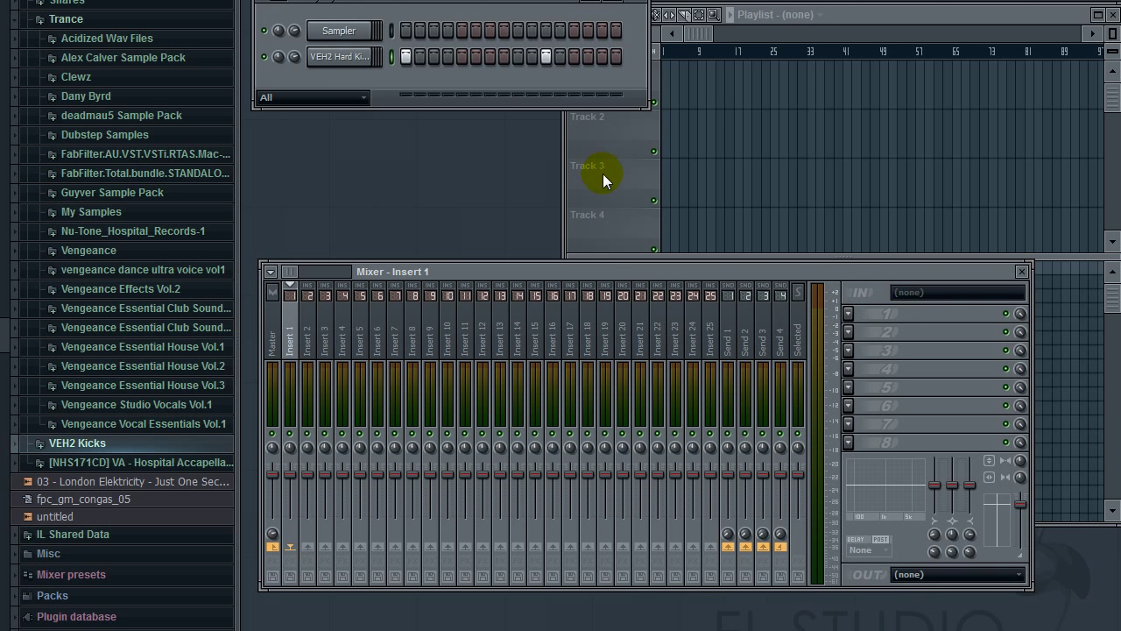
Step: Add Classic Compressor to the first effect slot of Insert 1 and load its Drums preset
click(849, 313)
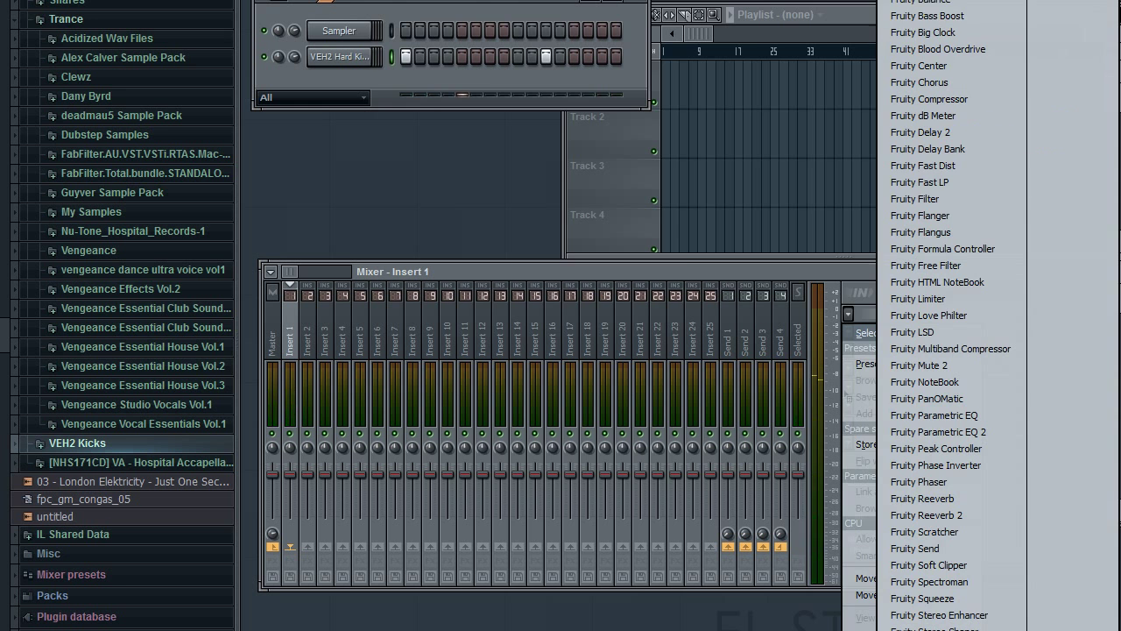
scroll(550, 350, up, 15)
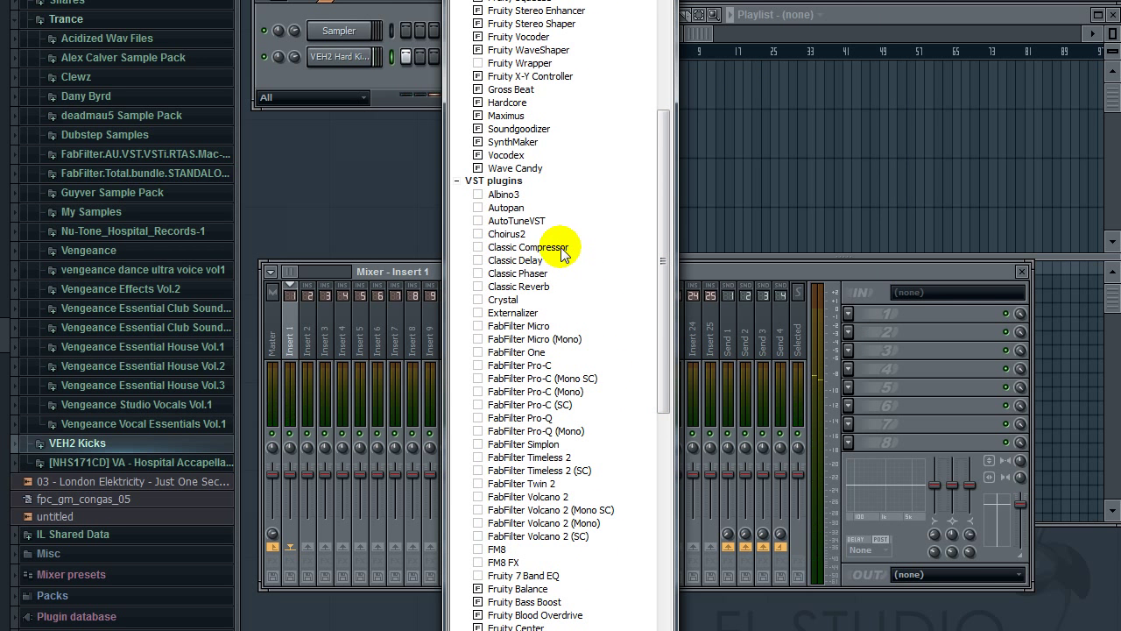
click(552, 249)
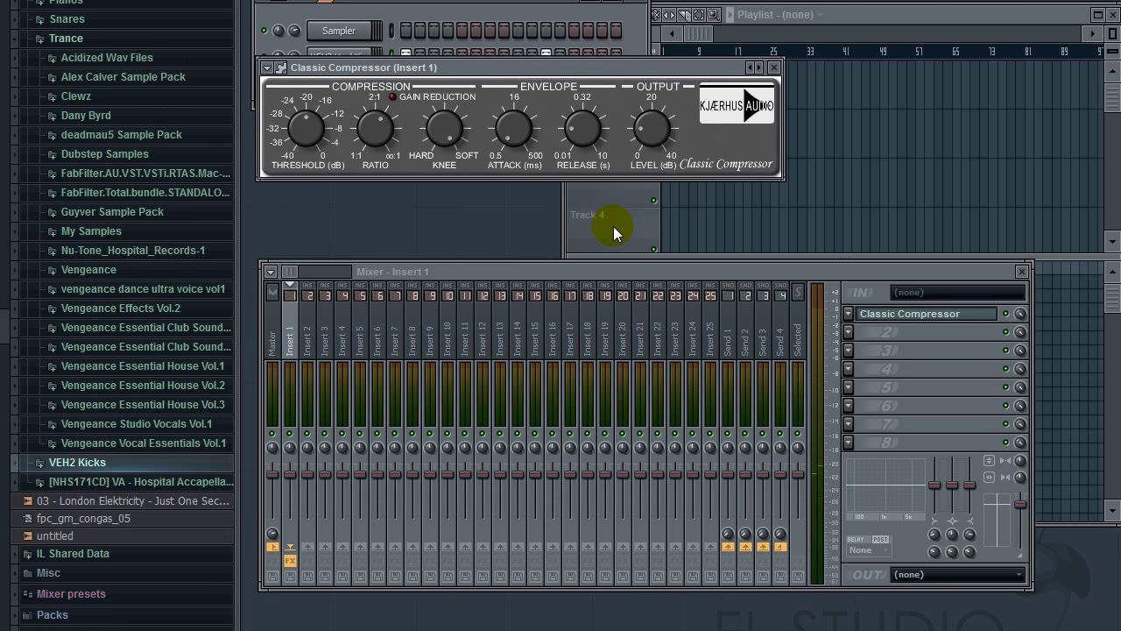
click(754, 70)
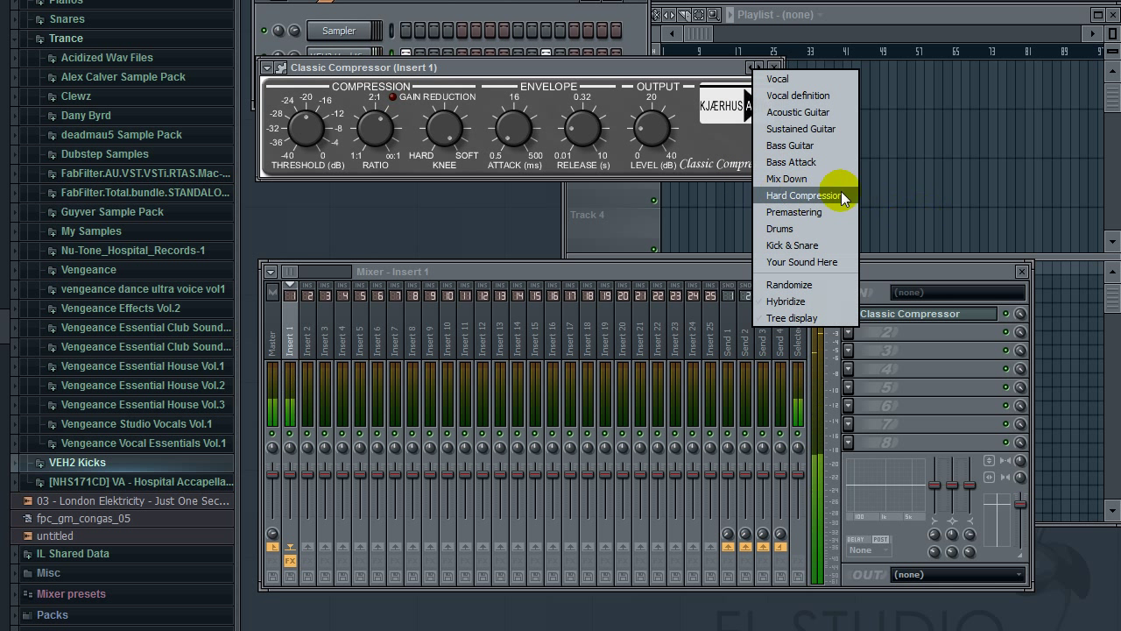
click(824, 229)
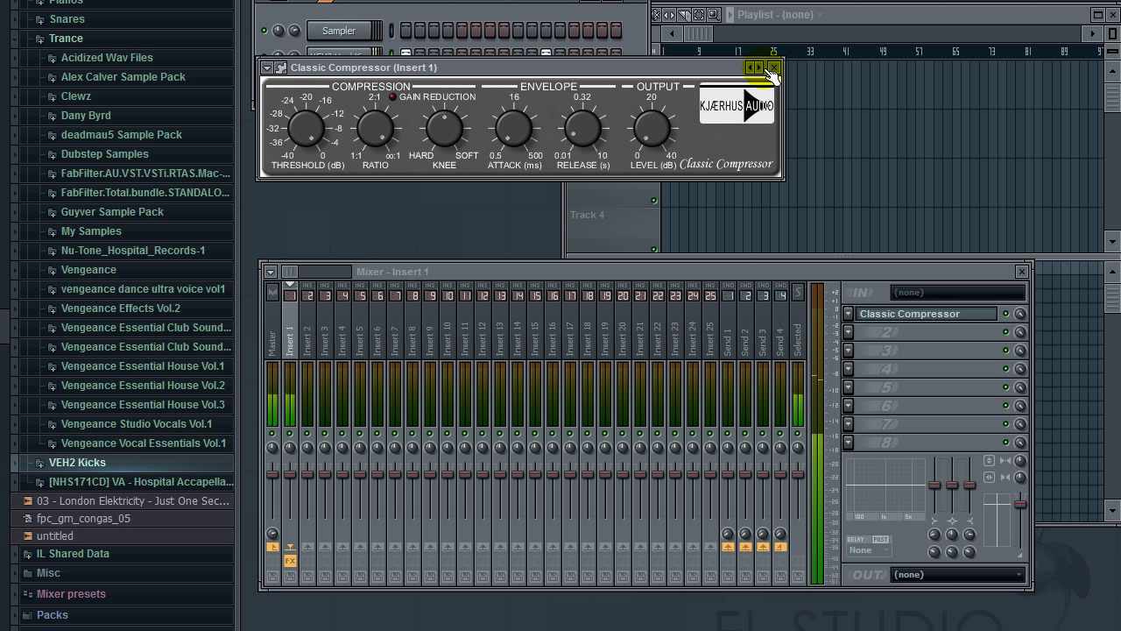
click(774, 67)
Step: Reposition the mixer and add Fruity Parametric EQ 2 to the second effect slot of Insert 1
drag(663, 268, 689, 278)
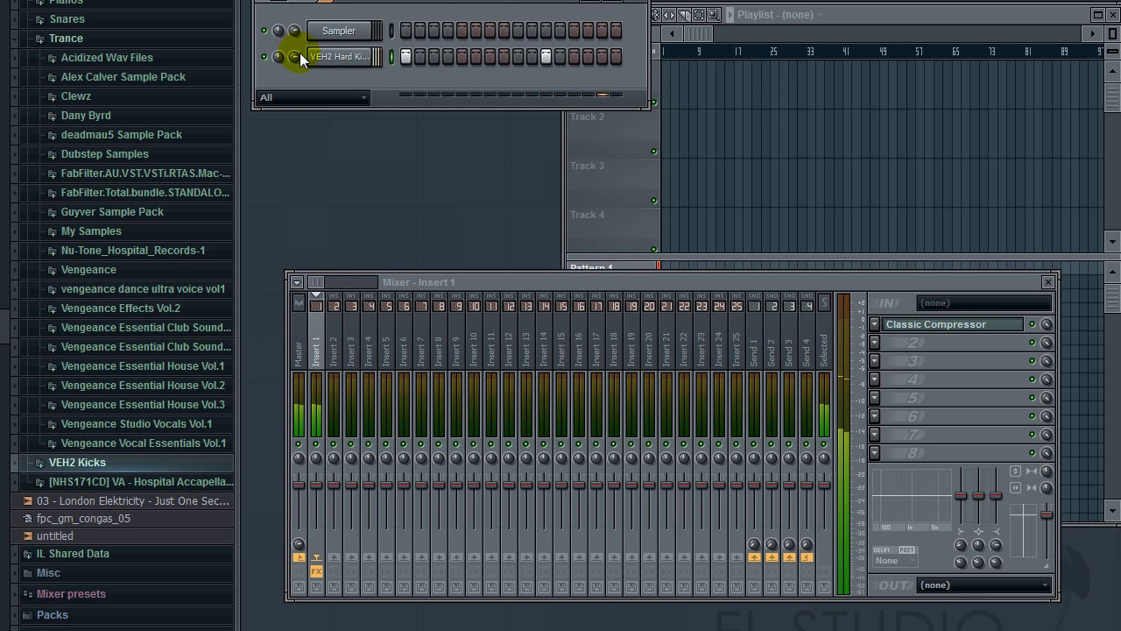
drag(904, 288, 910, 275)
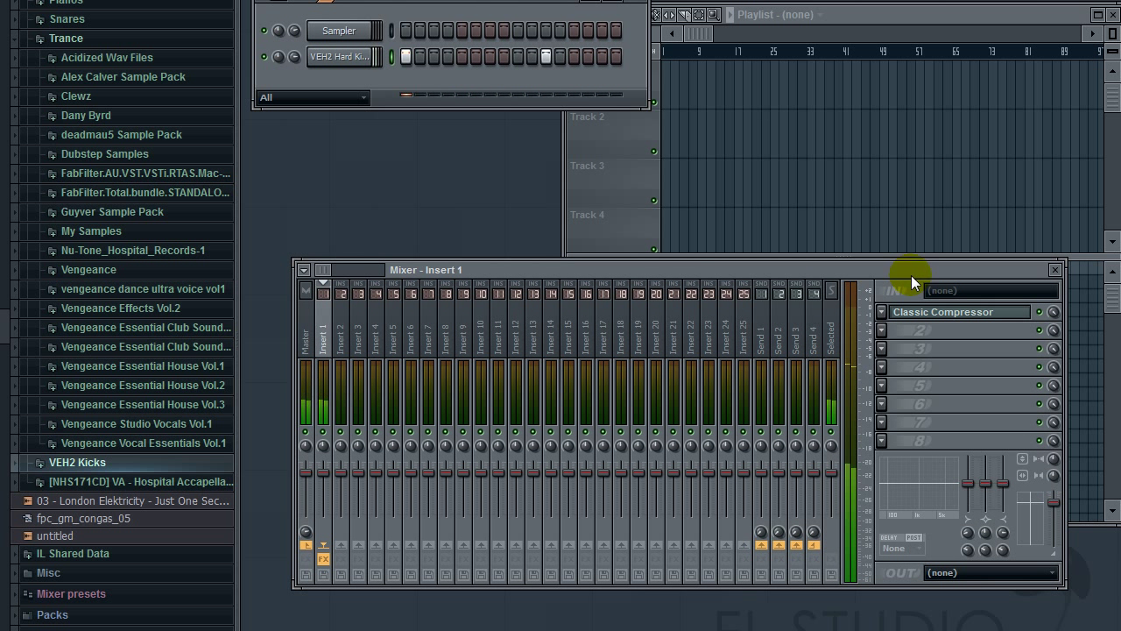
click(882, 331)
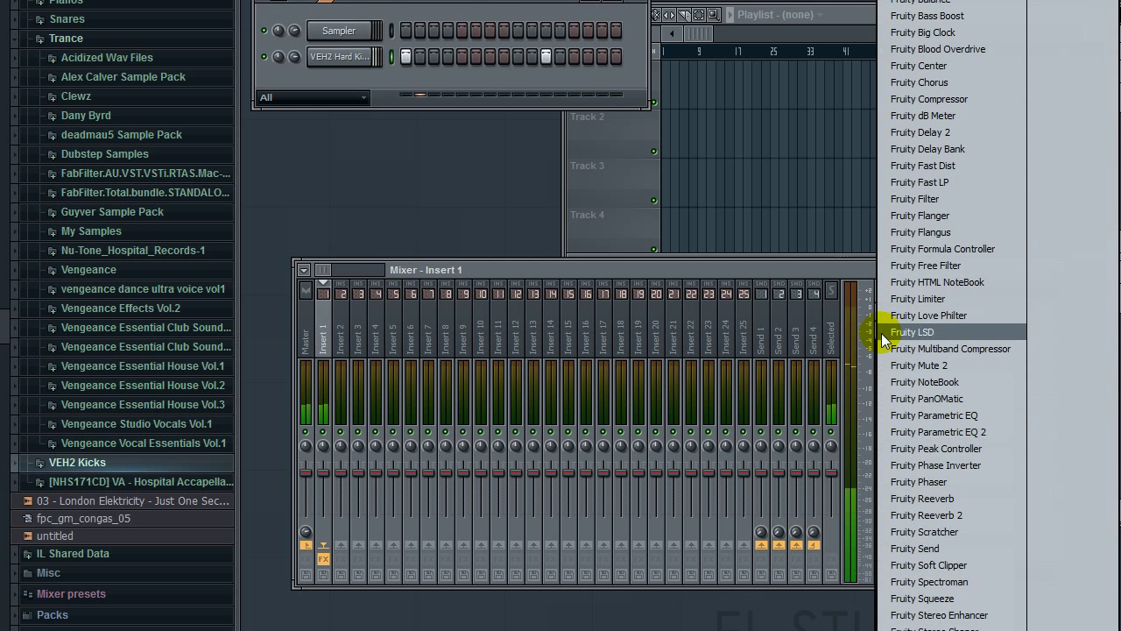
click(986, 431)
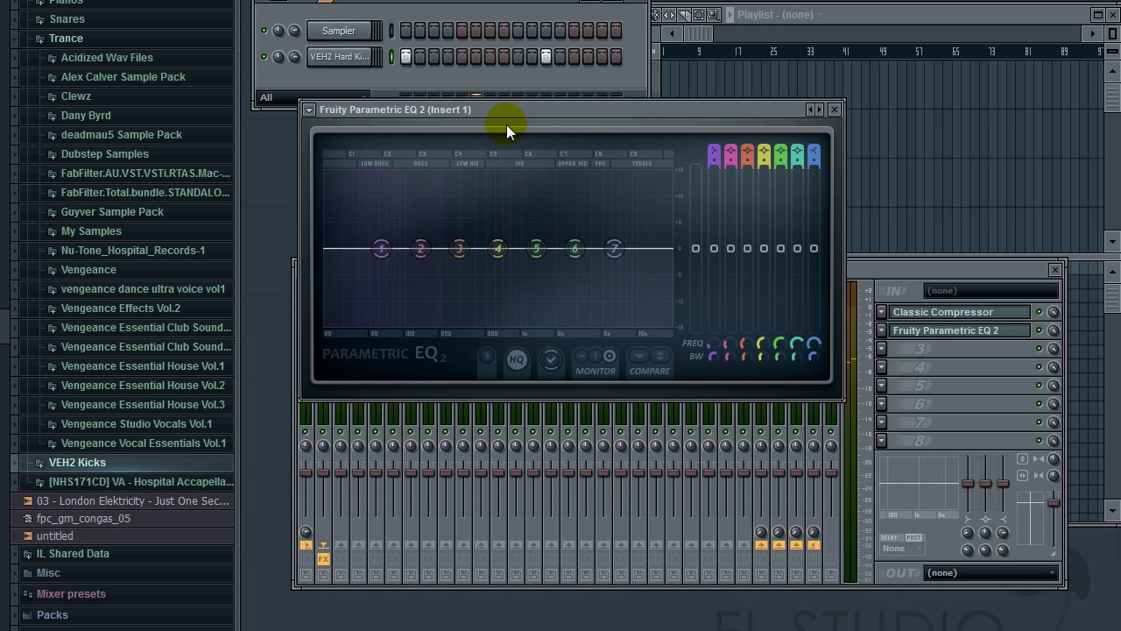
Step: Cut the kick's sub-bass with EQ bands 1 and 2, and boost the bass with band 3 and a narrow band 4 at about 101 Hz
drag(381, 249, 368, 322)
drag(420, 249, 326, 289)
drag(459, 249, 392, 241)
drag(498, 249, 405, 217)
drag(762, 357, 762, 362)
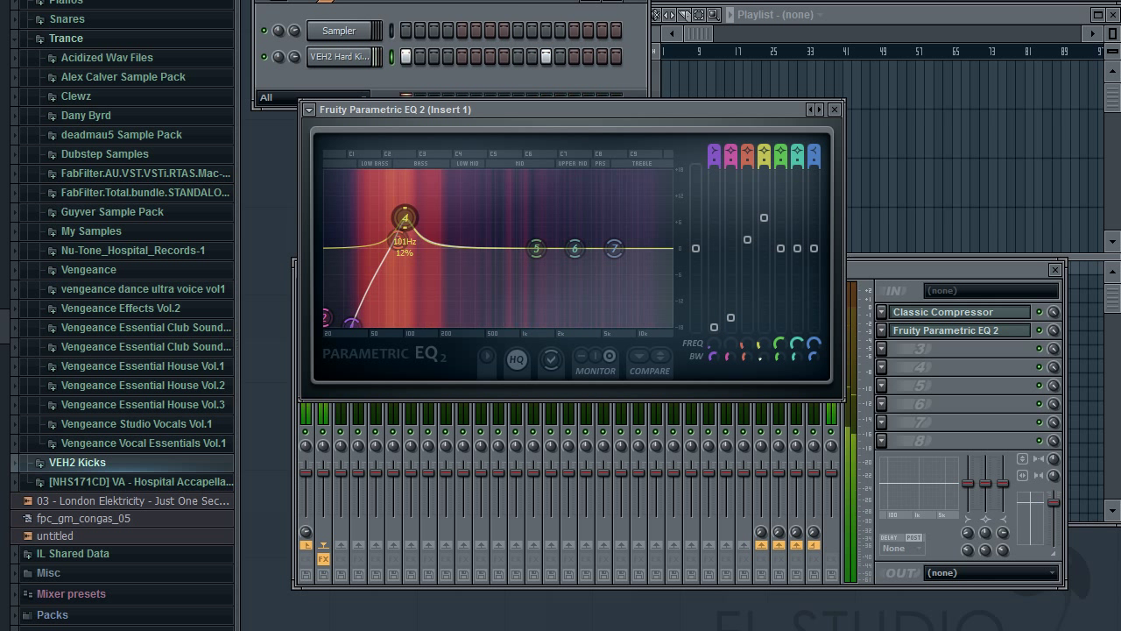
Step: Cut EQ band 5 at about 427 Hz with 23% bandwidth and slightly boost the highs using bands 6 and 7
mouse_move(532, 254)
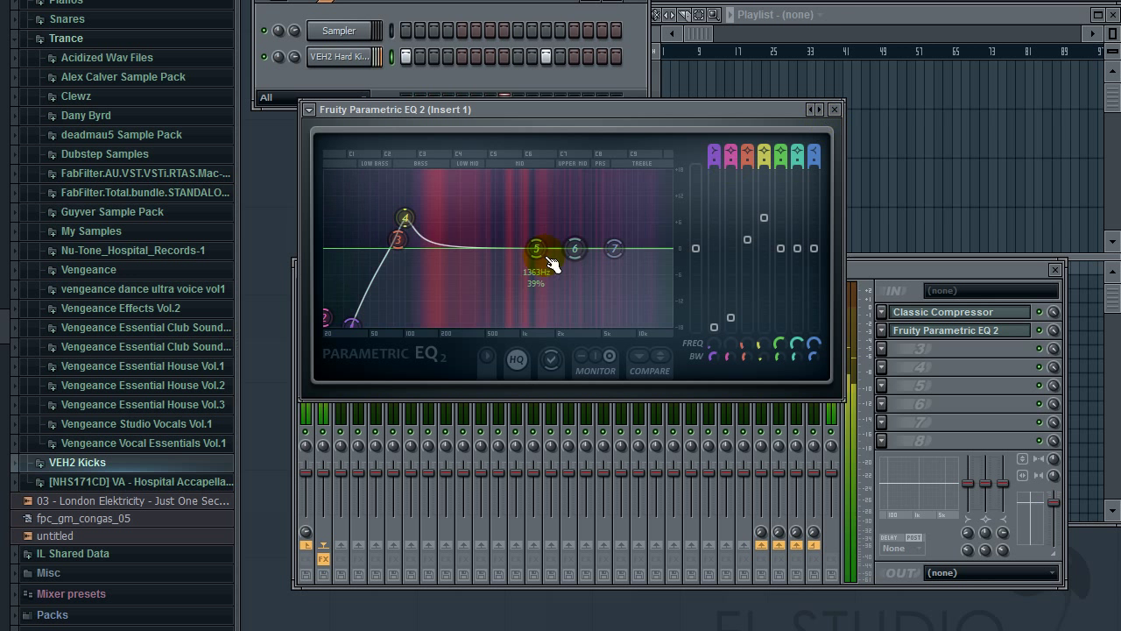
drag(531, 254, 477, 272)
drag(781, 356, 781, 376)
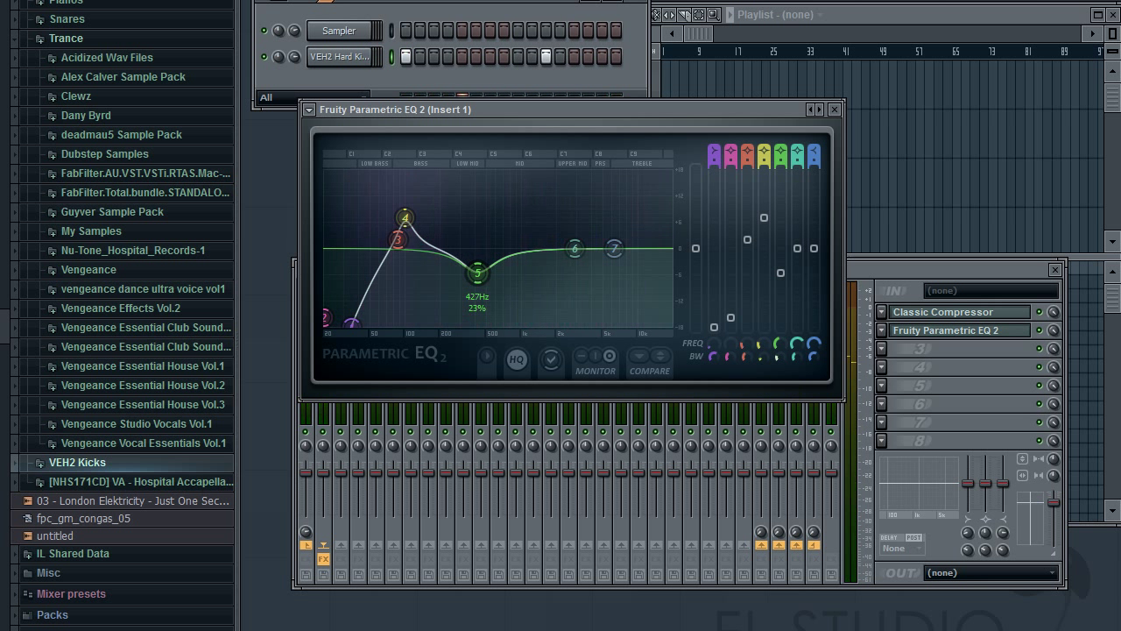
drag(575, 249, 619, 240)
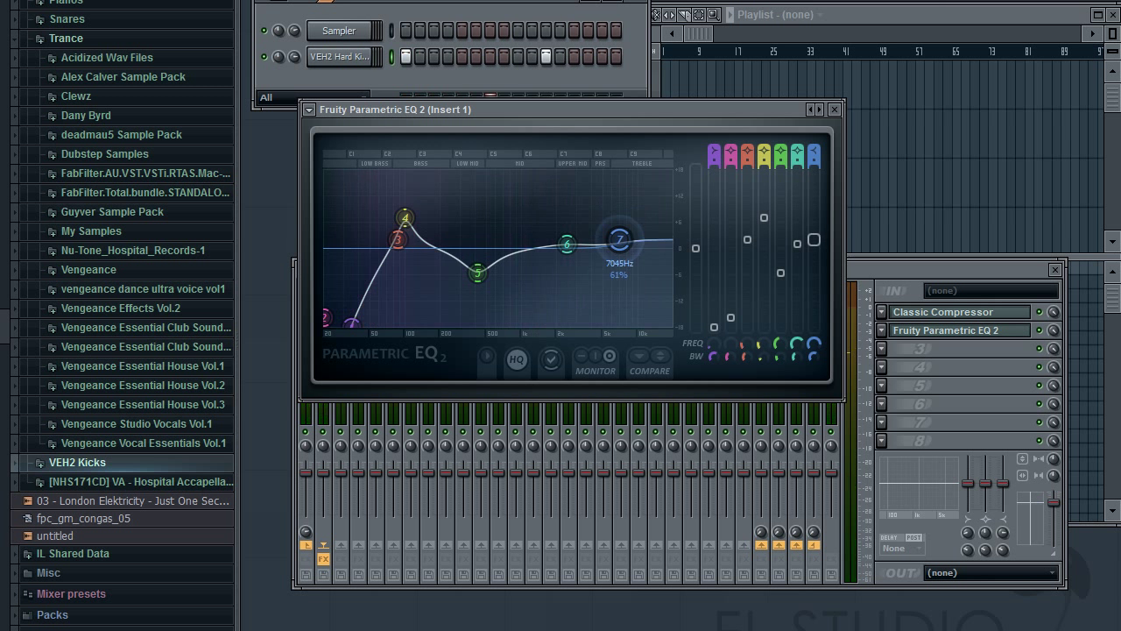
click(836, 110)
Step: Add Fruity Blood Overdrive to Insert 1's third slot with Color at about 0.34, and slightly lower the insert's volume fader
click(884, 348)
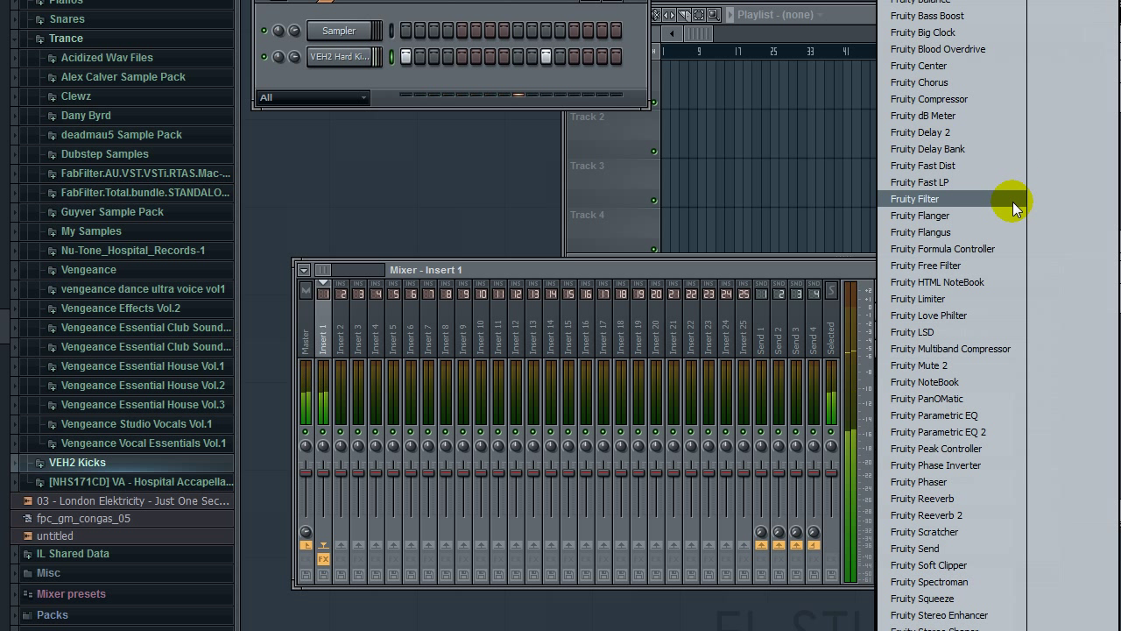
click(983, 50)
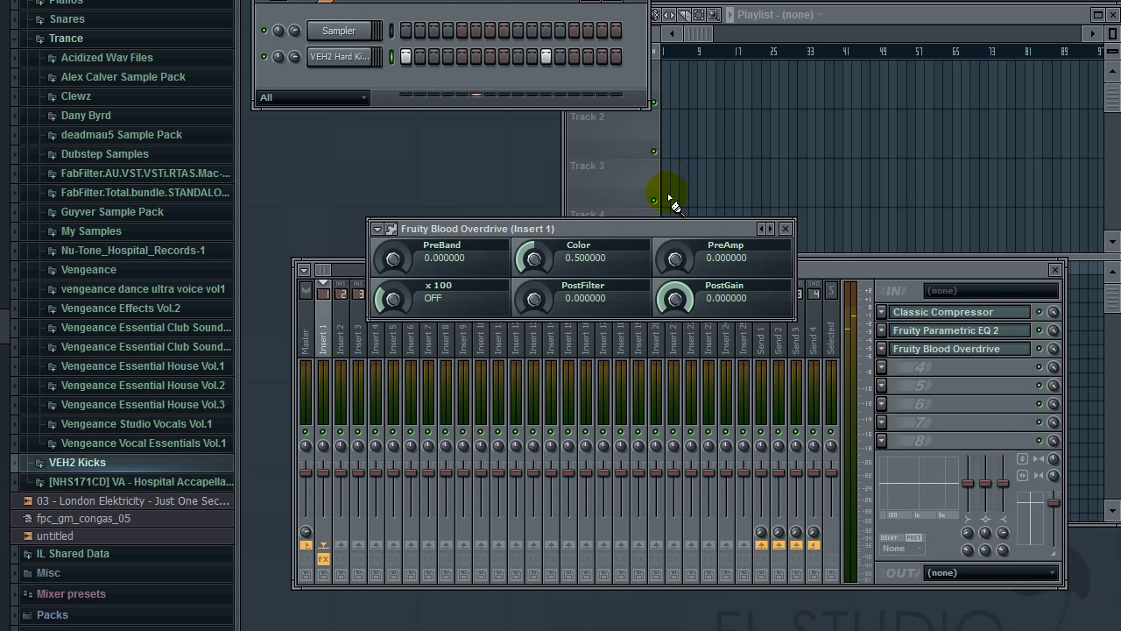
drag(632, 221, 634, 250)
drag(531, 288, 530, 308)
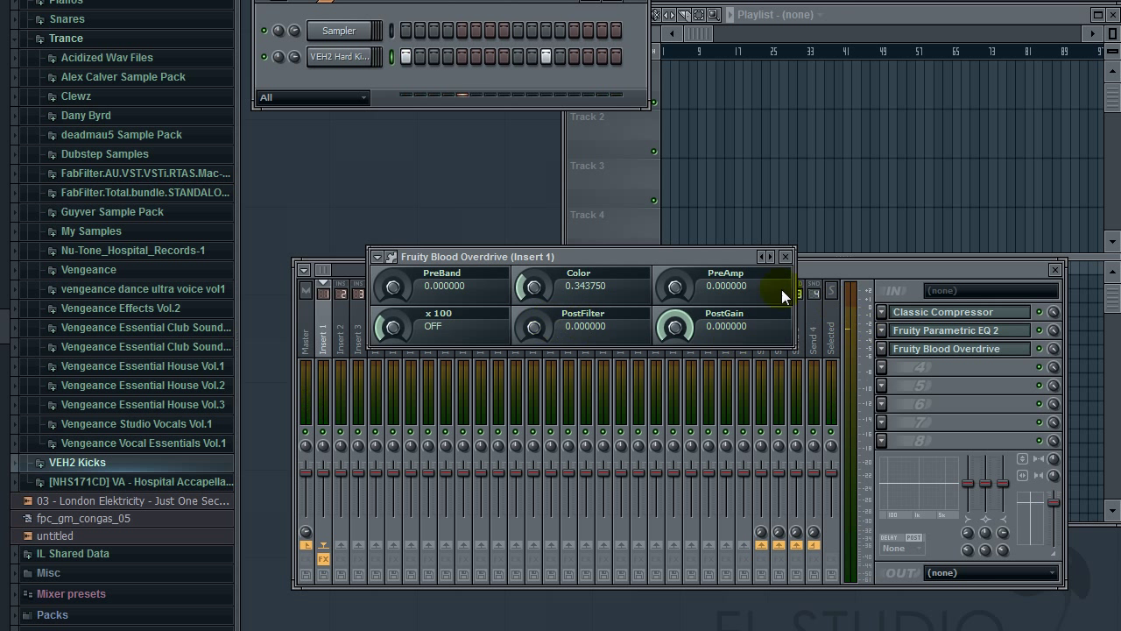
click(784, 256)
drag(324, 472, 323, 483)
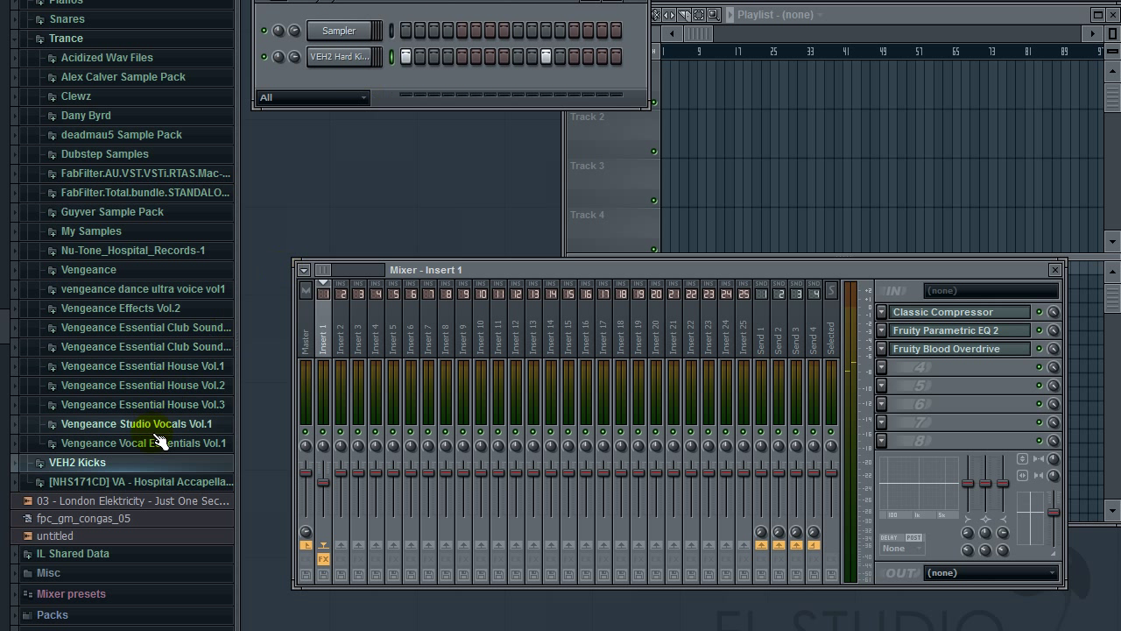
Step: Widen the browser and open the Dany Byrd pack's DBD DRUM PARTS folder down to its DBD_SNARES samples
drag(237, 257, 265, 263)
click(140, 120)
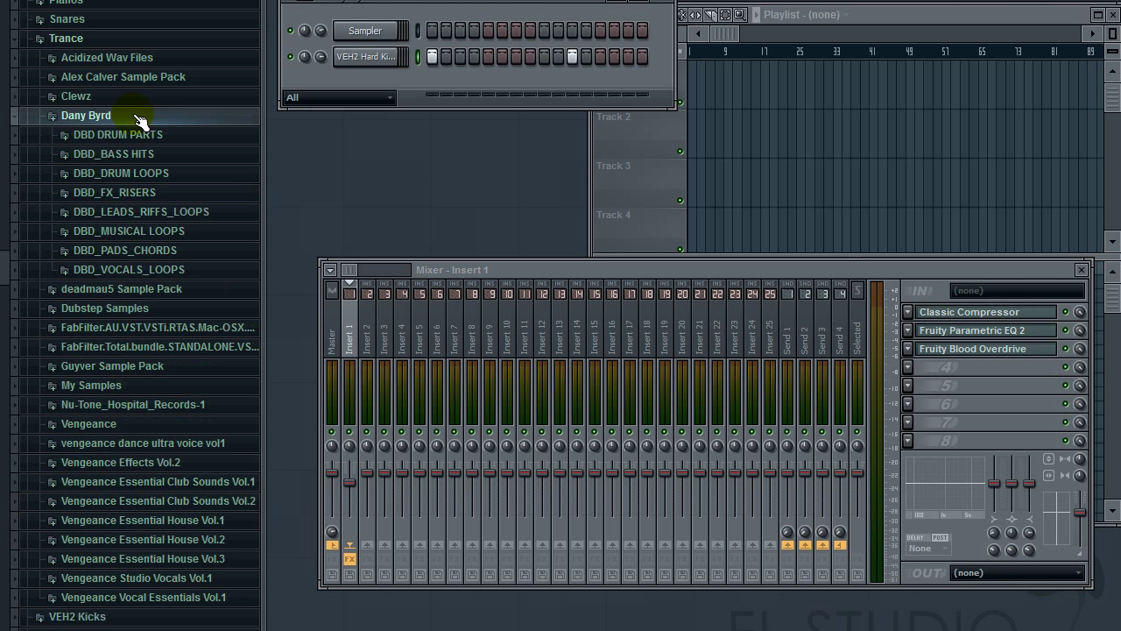
scroll(179, 162, up, 3)
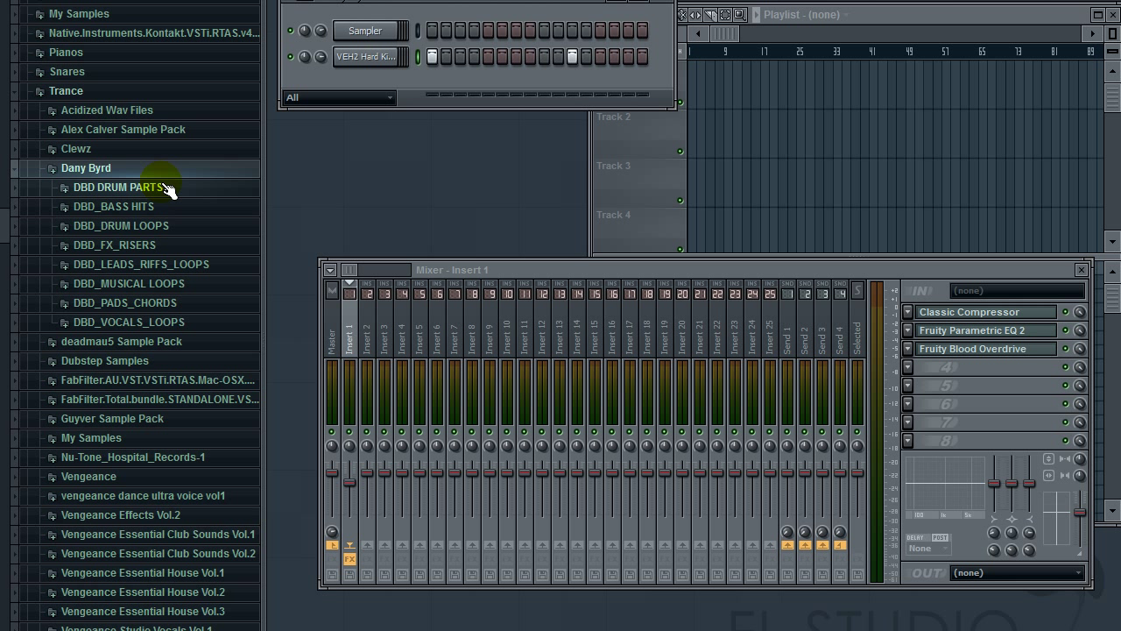
scroll(166, 190, up, 3)
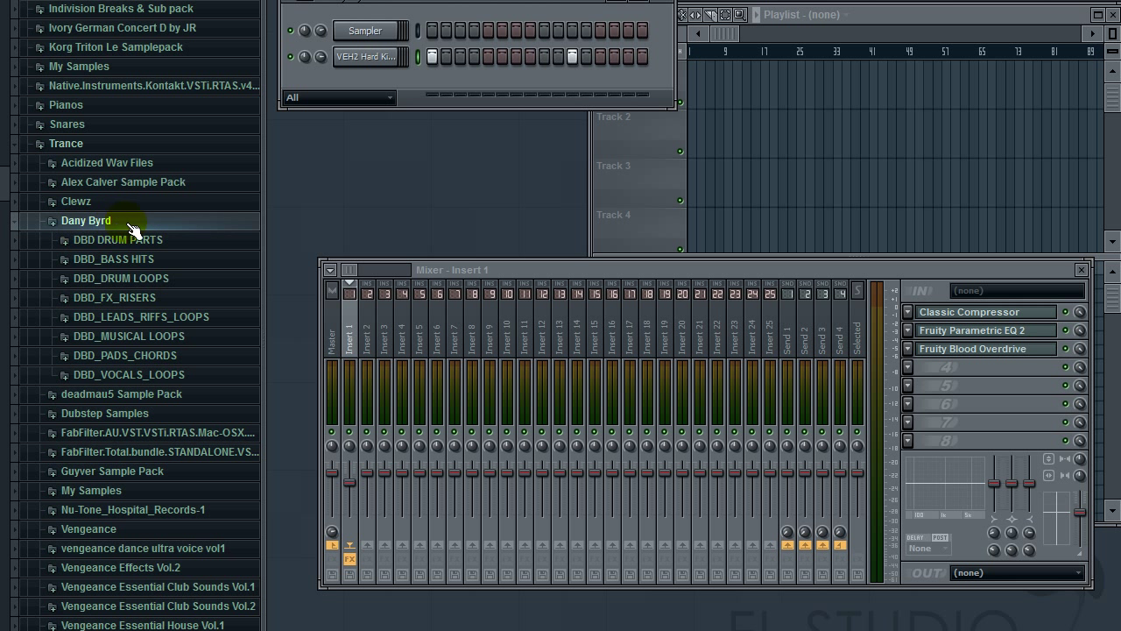
click(158, 241)
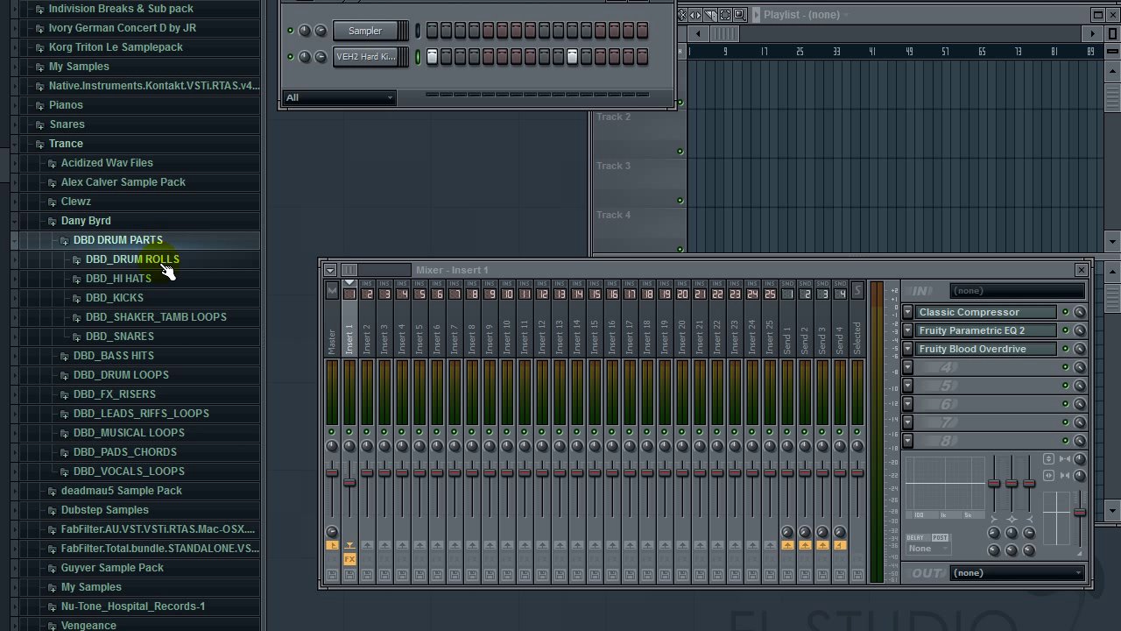
click(175, 338)
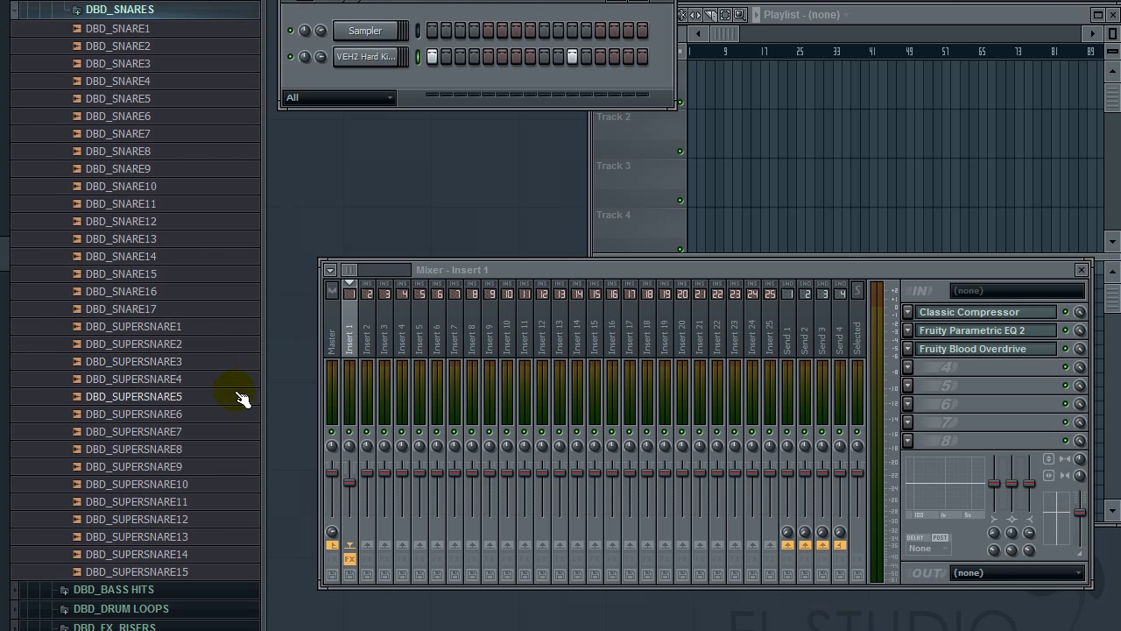
Step: Audition the DBD_SUPERSNARE samples and open DBD_SUPERSNARE6 in a new channel
click(158, 325)
click(164, 341)
click(168, 359)
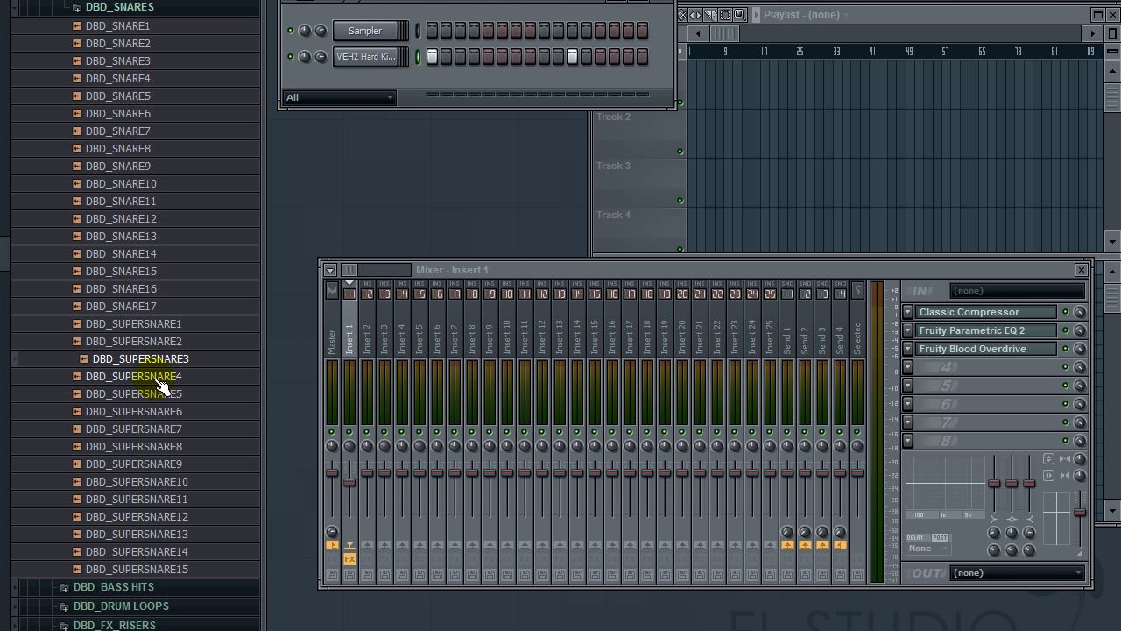
click(158, 378)
click(162, 395)
click(164, 413)
click(155, 413)
click(159, 446)
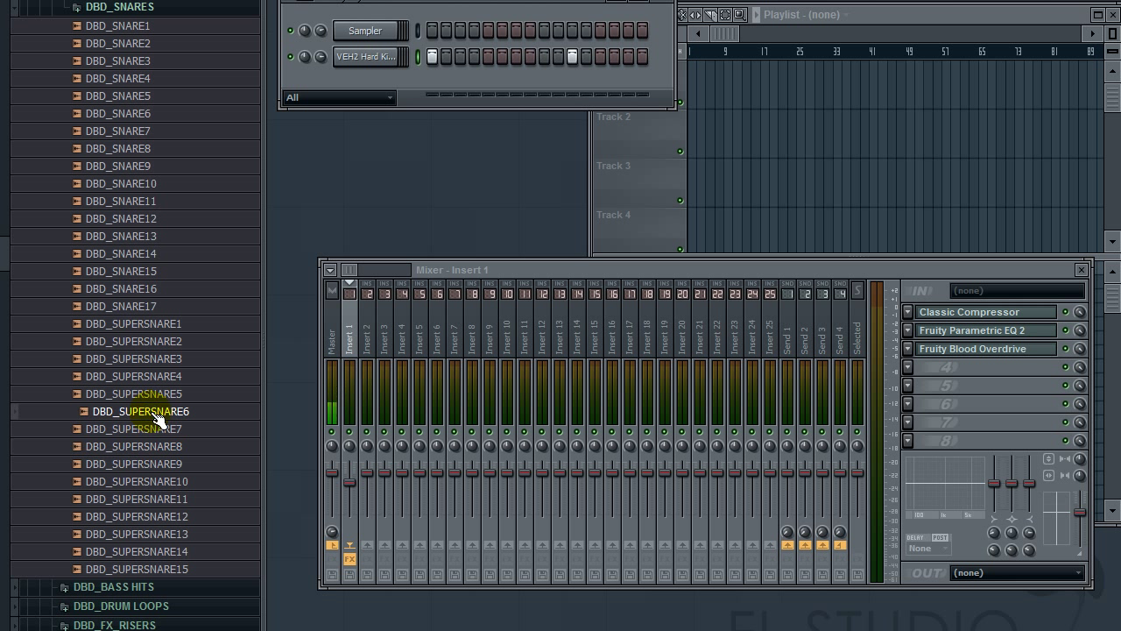
right_click(159, 413)
click(186, 429)
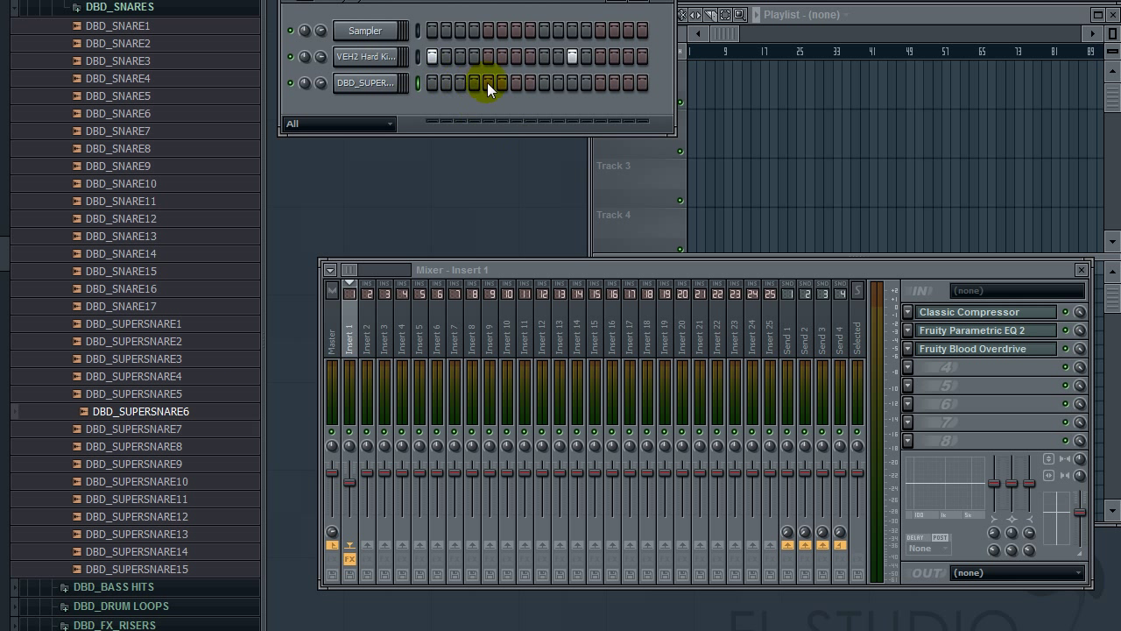
Step: Place snare hits on steps 5 and 13 and route the snare channel to mixer track 2
click(394, 84)
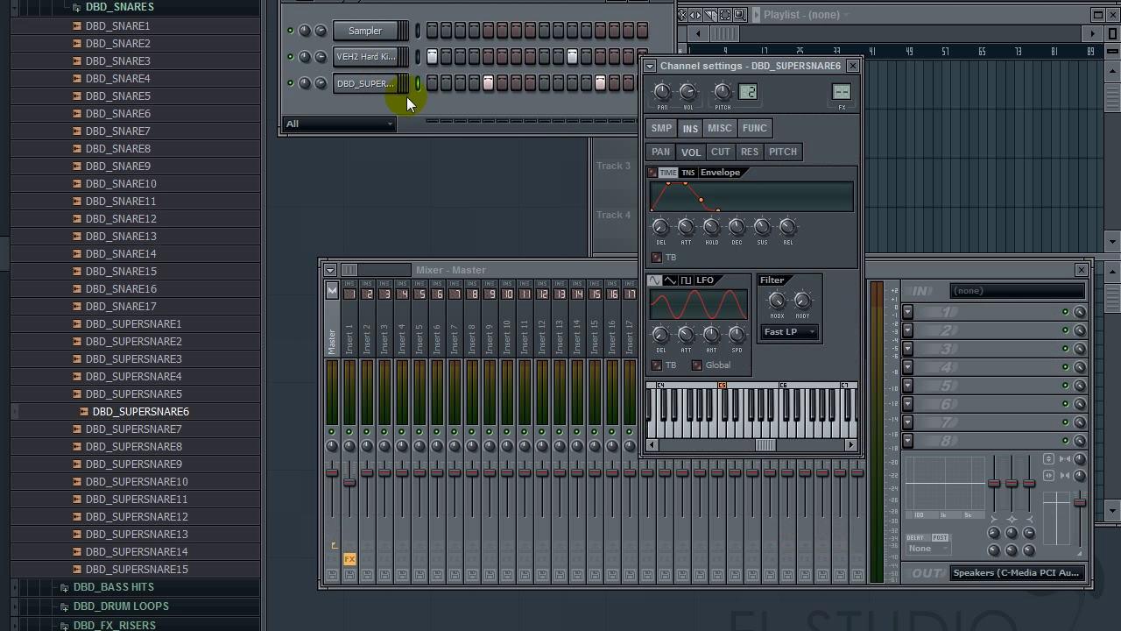
drag(839, 95, 839, 86)
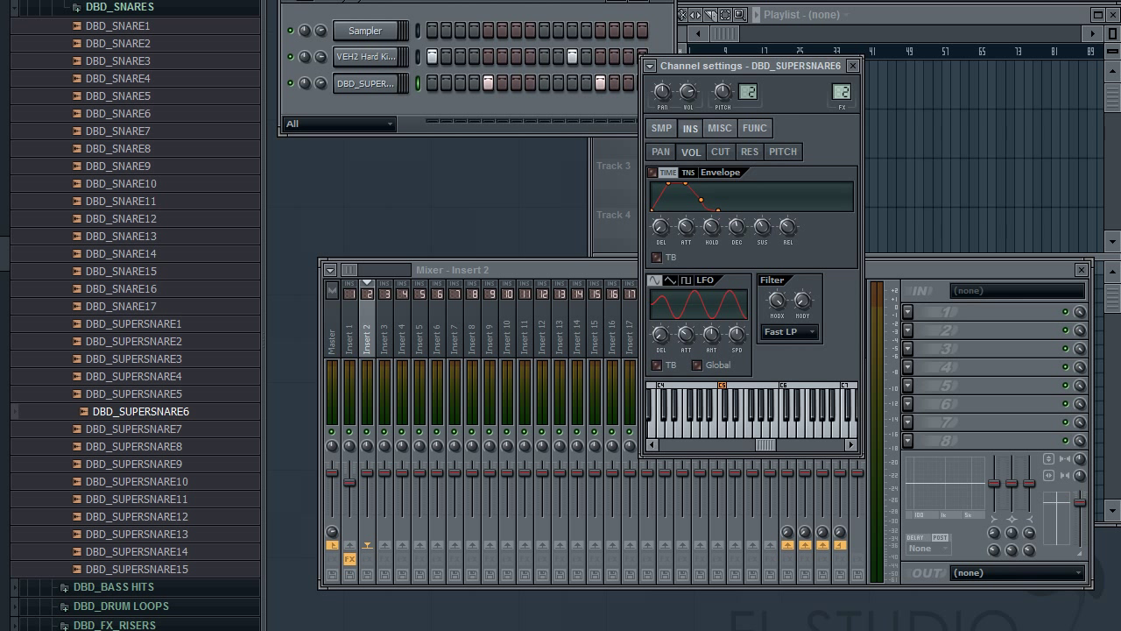
click(853, 67)
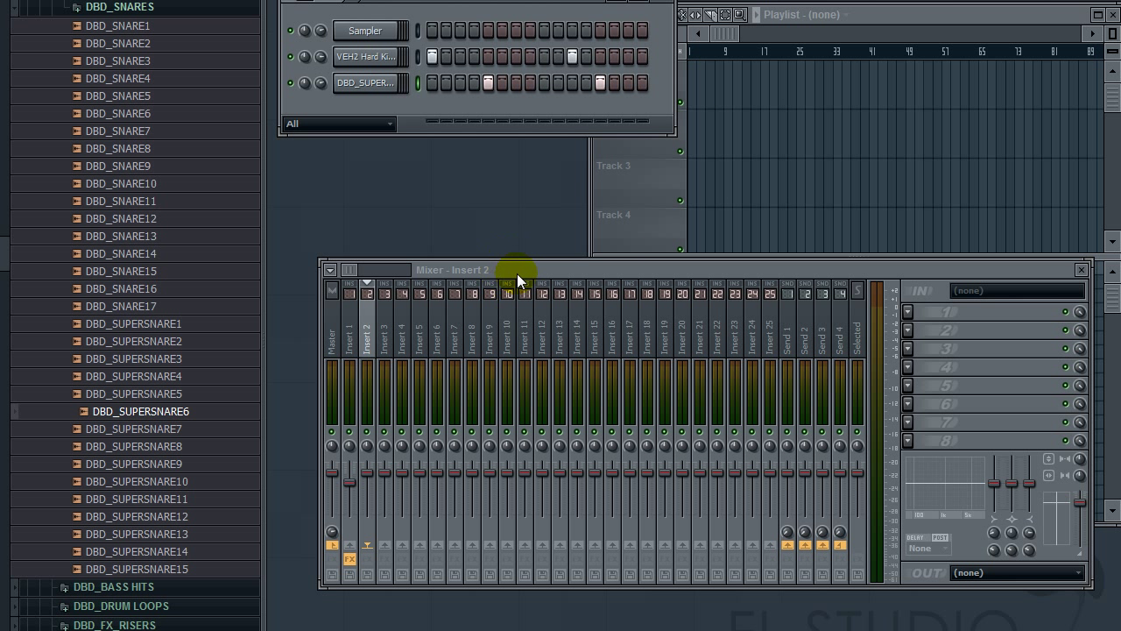
Step: Play the pattern and add Fruity Parametric EQ 2 to the first effect slot of Insert 2
drag(517, 274, 511, 276)
key(space)
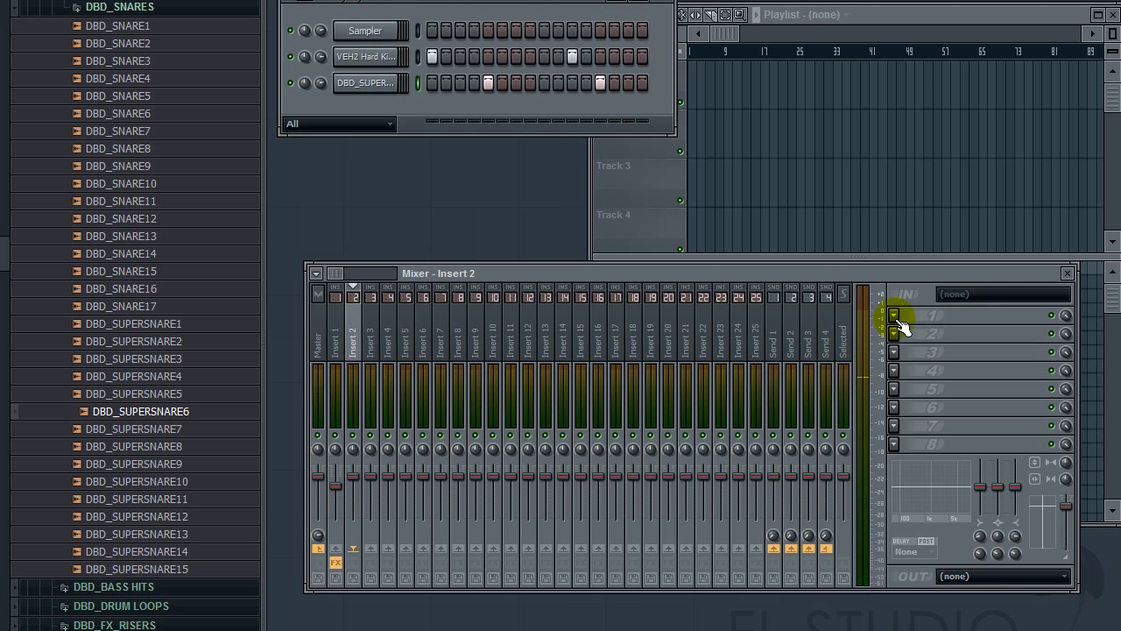
click(895, 317)
click(1001, 432)
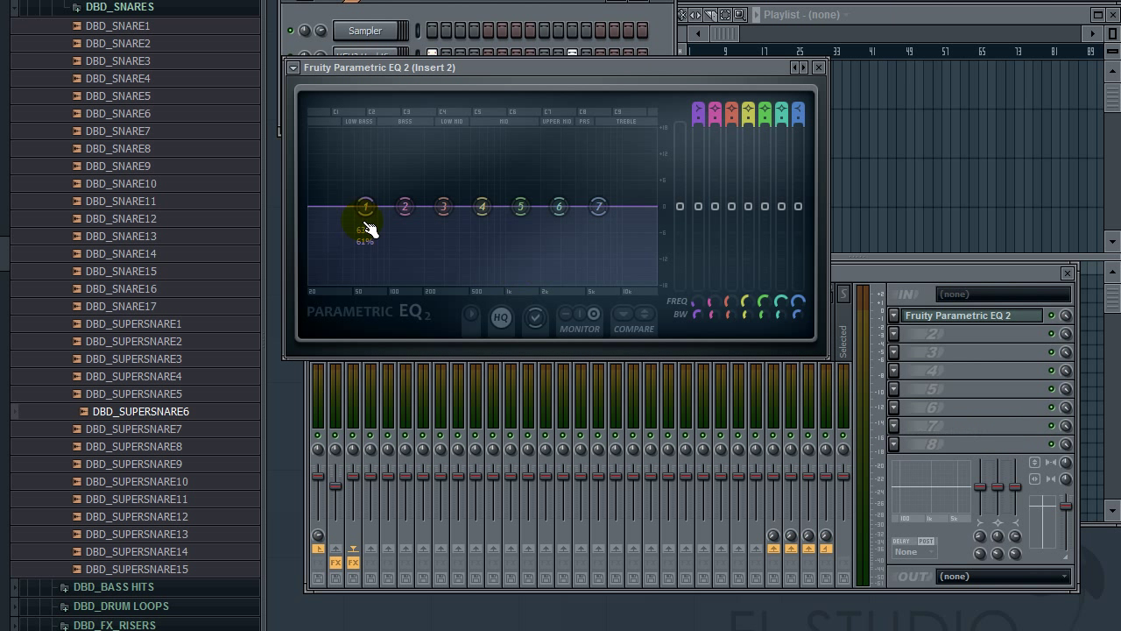
Step: Cut the snare's lows with band 1 at 47 Hz, boost band 3 at 207 Hz and band 5 near 6.8 kHz, and slightly lower Insert 2's fader
drag(368, 229, 350, 280)
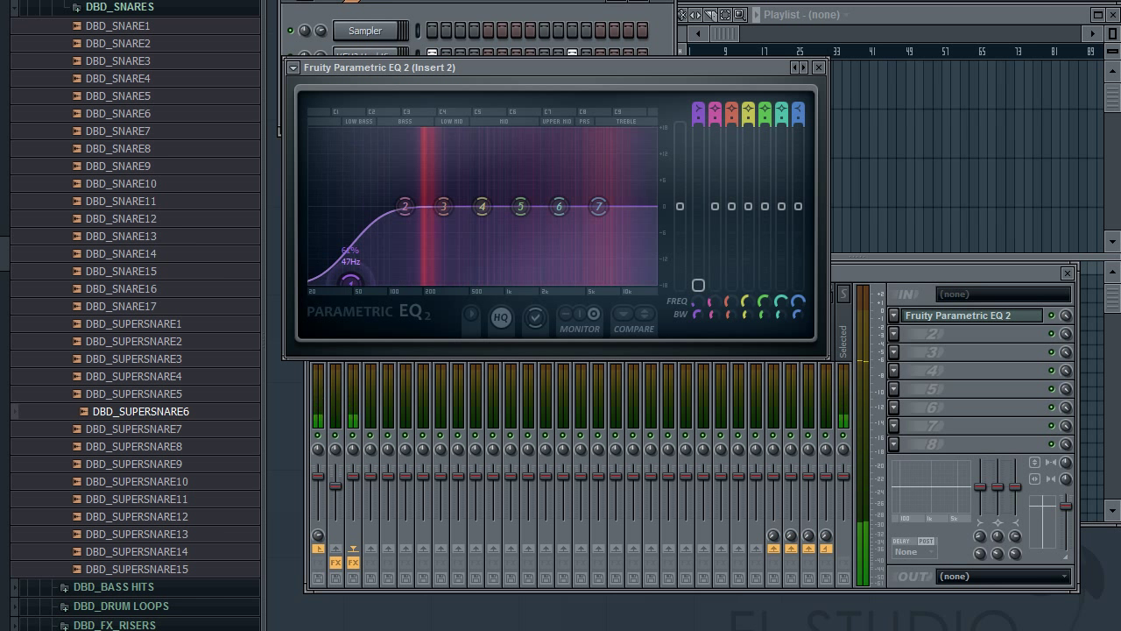
drag(443, 206, 425, 169)
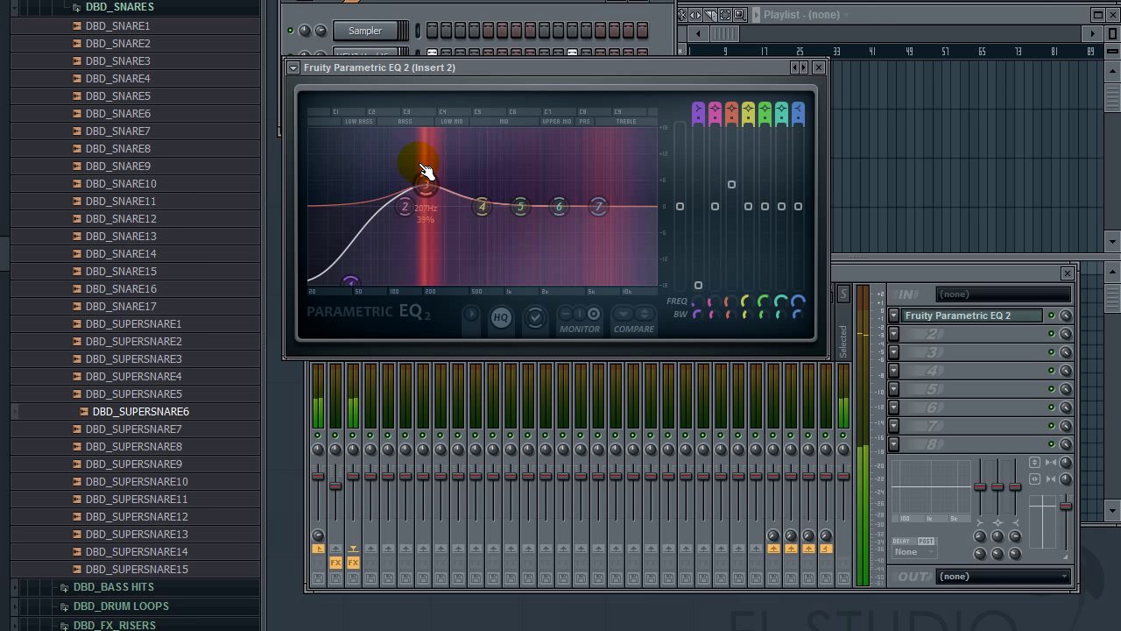
drag(520, 206, 602, 193)
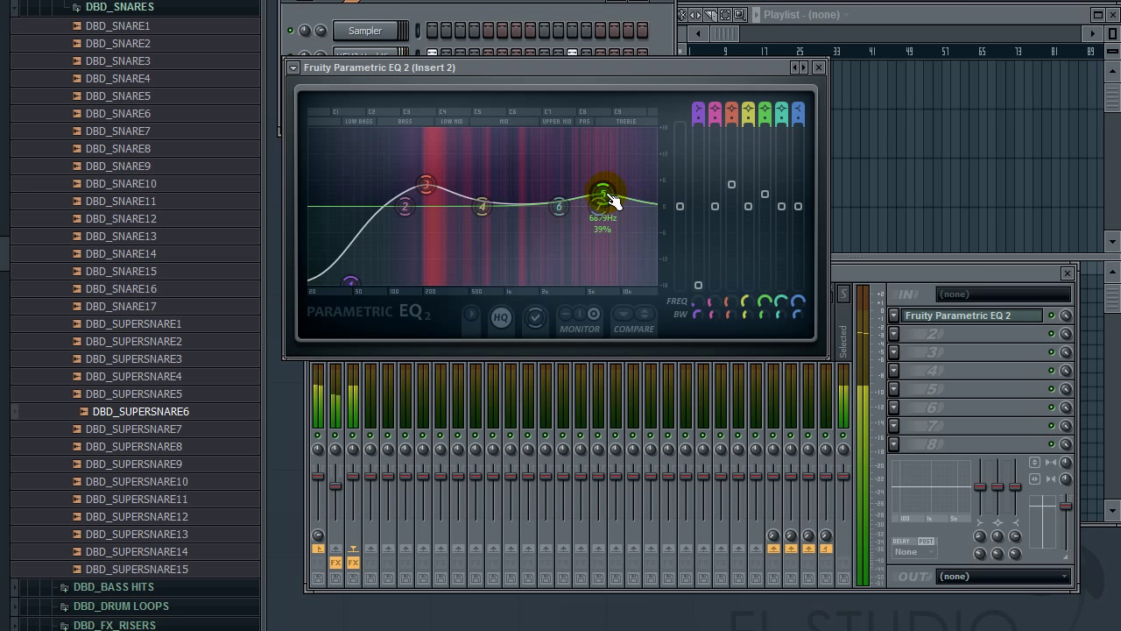
click(823, 71)
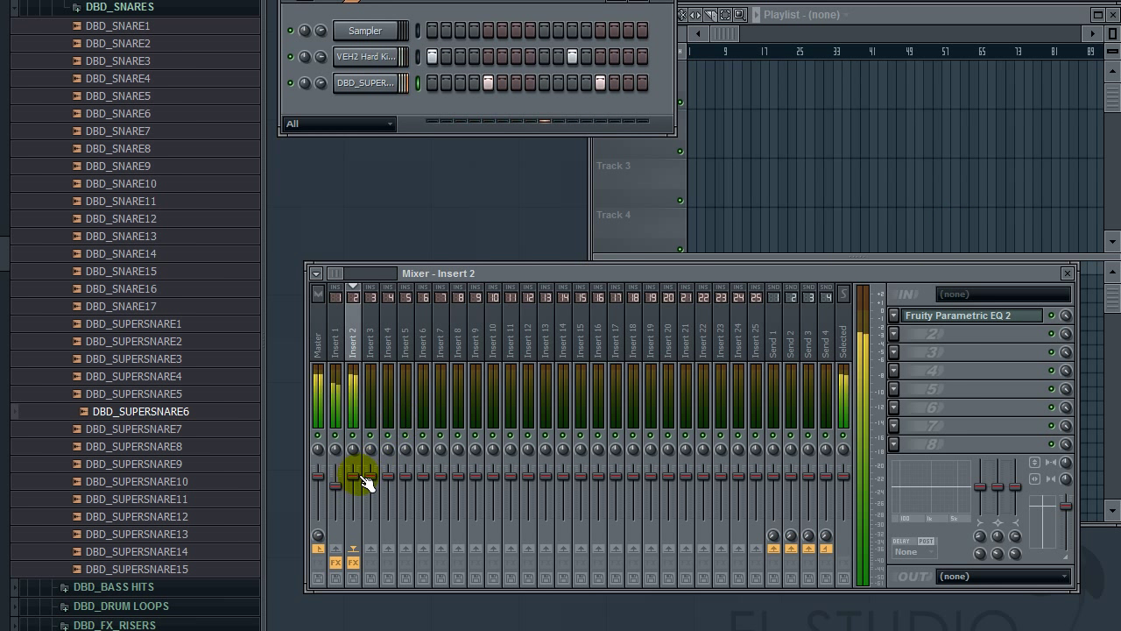
drag(358, 477, 360, 479)
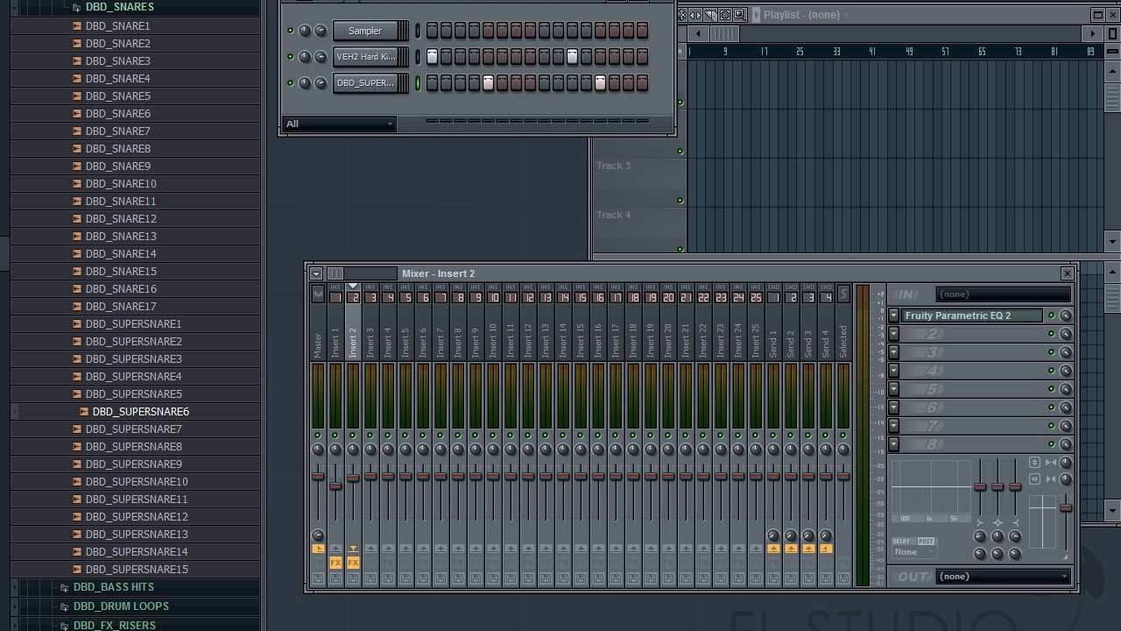
Step: Look through the Dany Byrd drum parts and the David Carbone Drum and Bass pack for hi-hat samples
click(131, 7)
scroll(196, 254, up, 5)
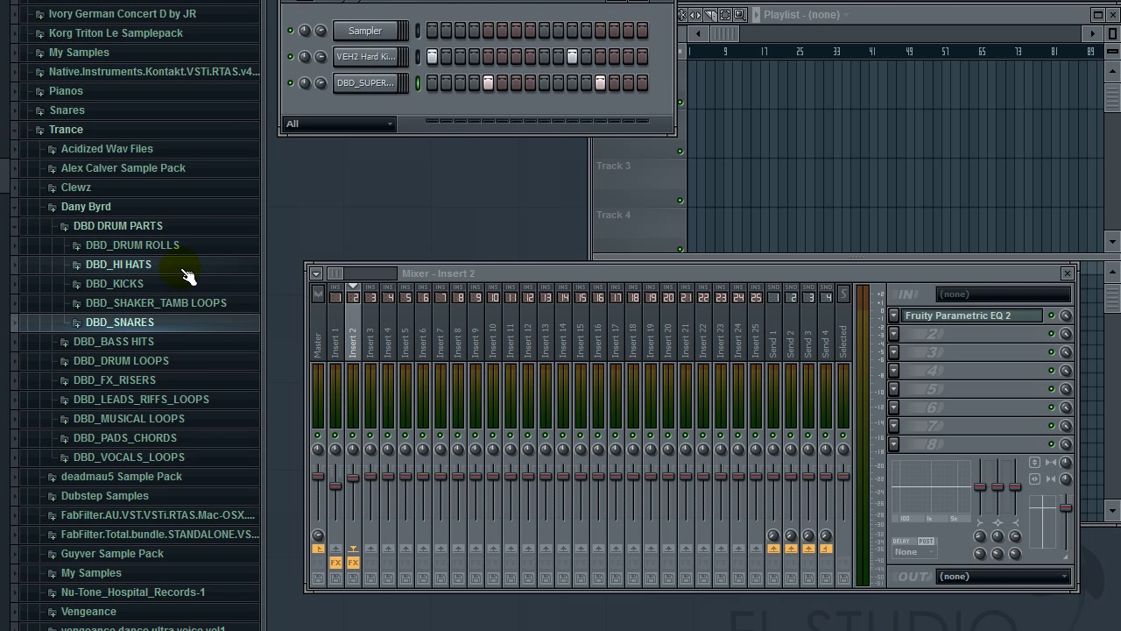
click(187, 270)
click(186, 270)
click(188, 223)
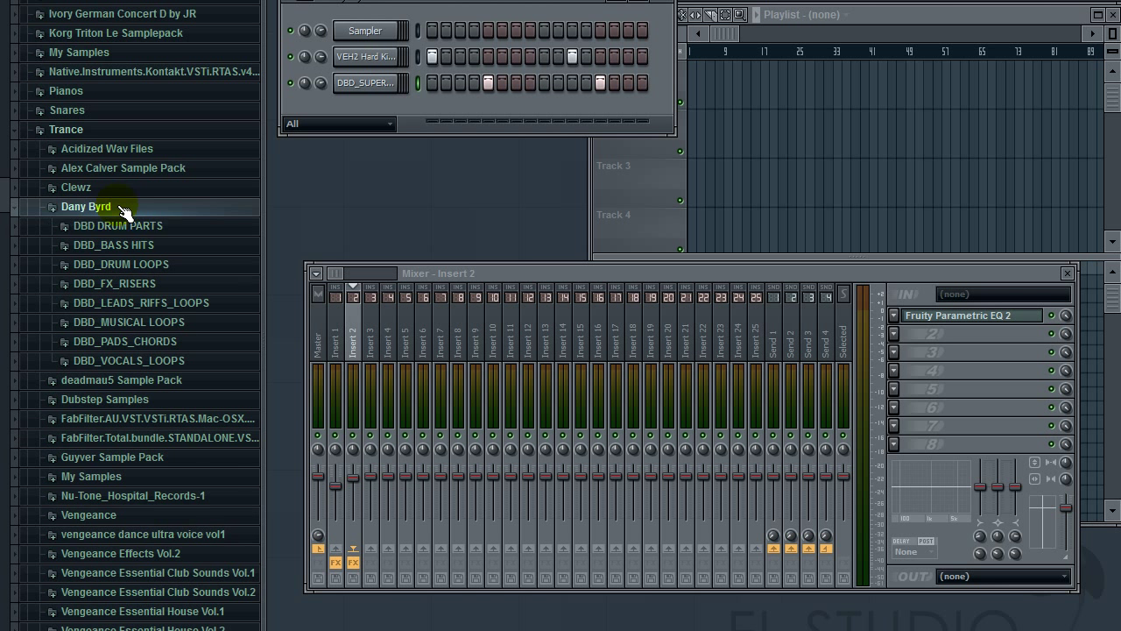
click(123, 210)
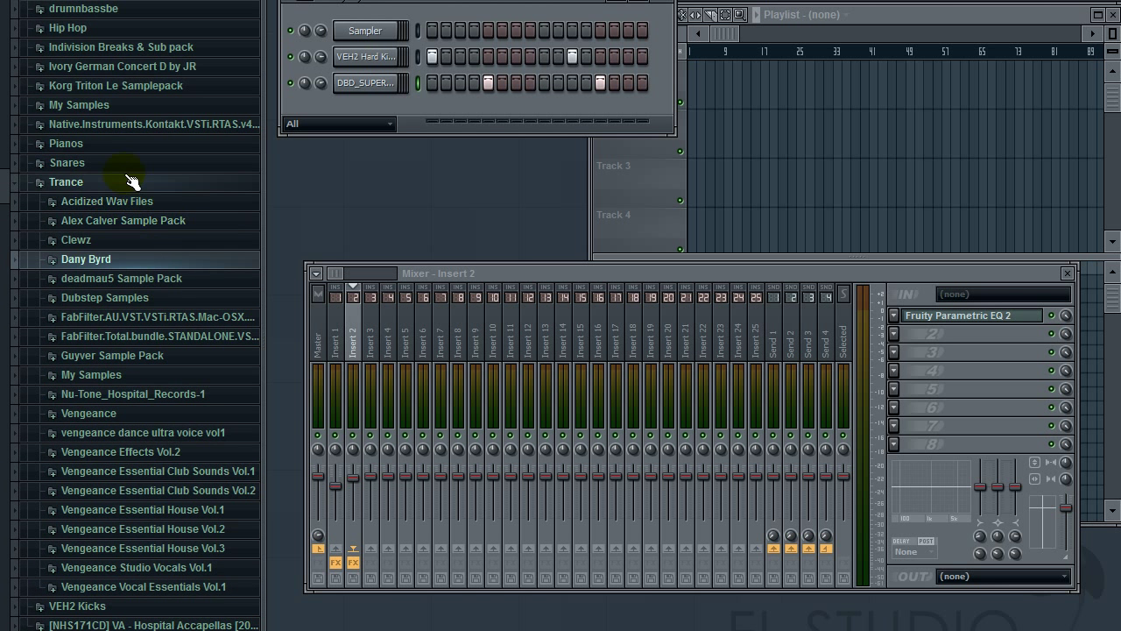
click(132, 181)
click(143, 184)
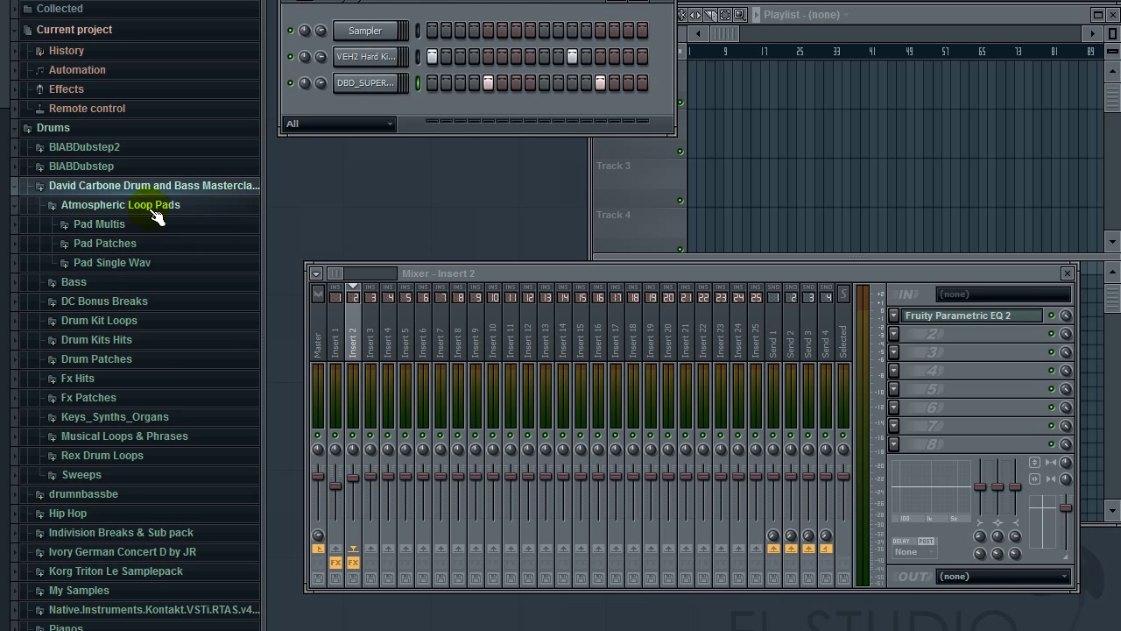
click(154, 210)
click(97, 184)
Step: Open VEC2 Cymbals HH Closed 23 from the Vengeance Essential Club Sounds Vol.2 cymbals in a new channel
click(122, 379)
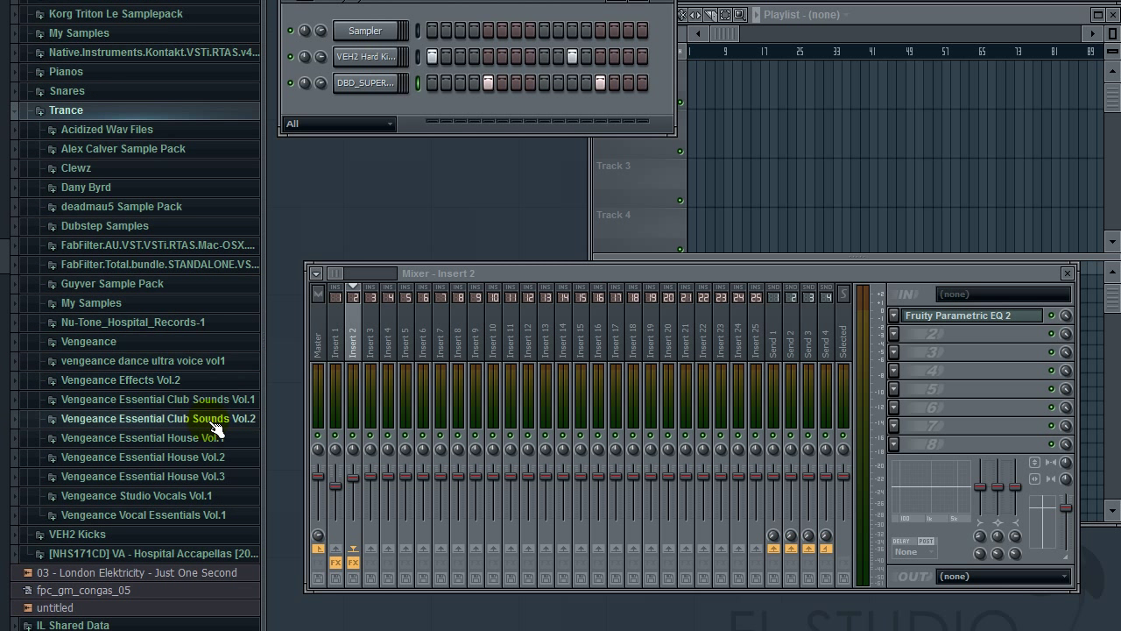
click(211, 420)
click(163, 423)
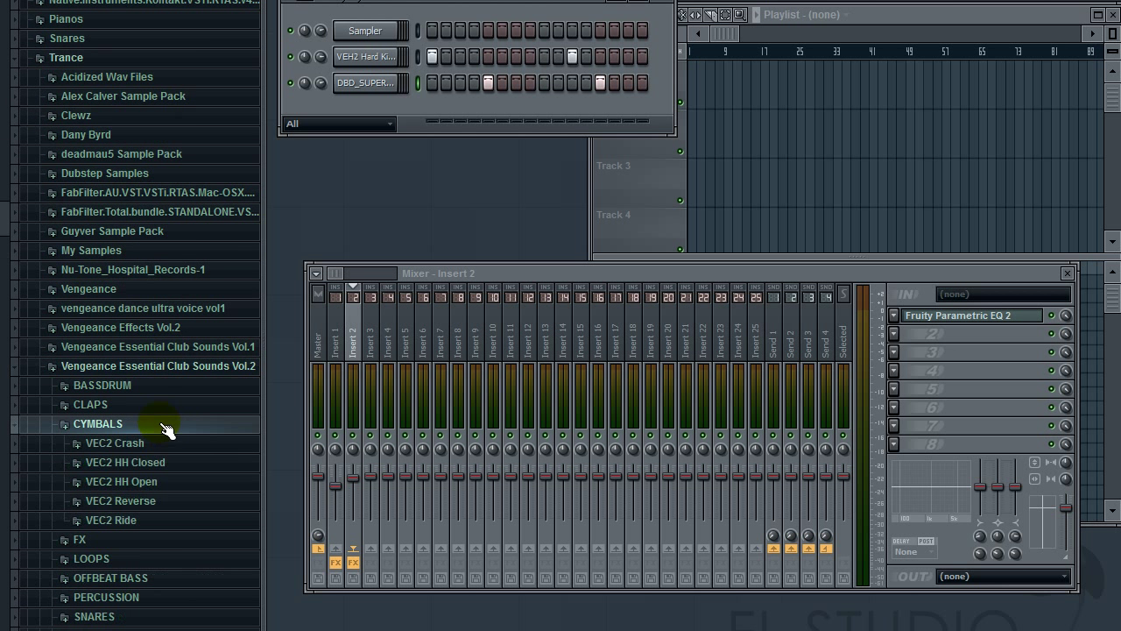
click(189, 462)
right_click(228, 582)
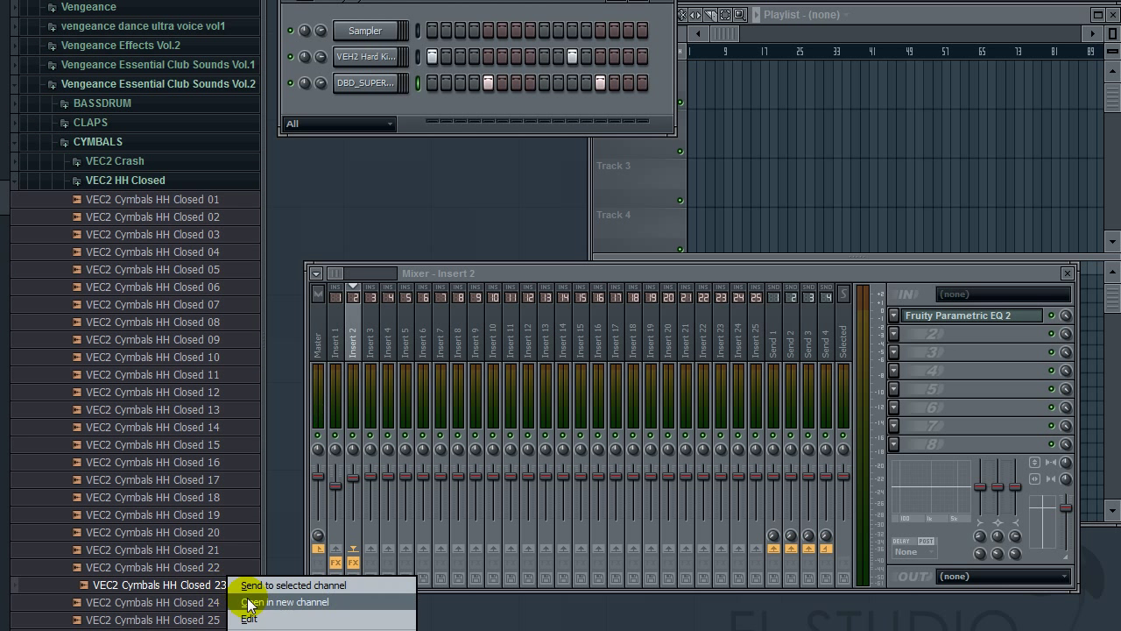
click(250, 603)
Step: Place closed hi-hat hits on steps 3, 7, 9 and 15, play the pattern and collapse the VEC2 HH Closed folder
click(458, 110)
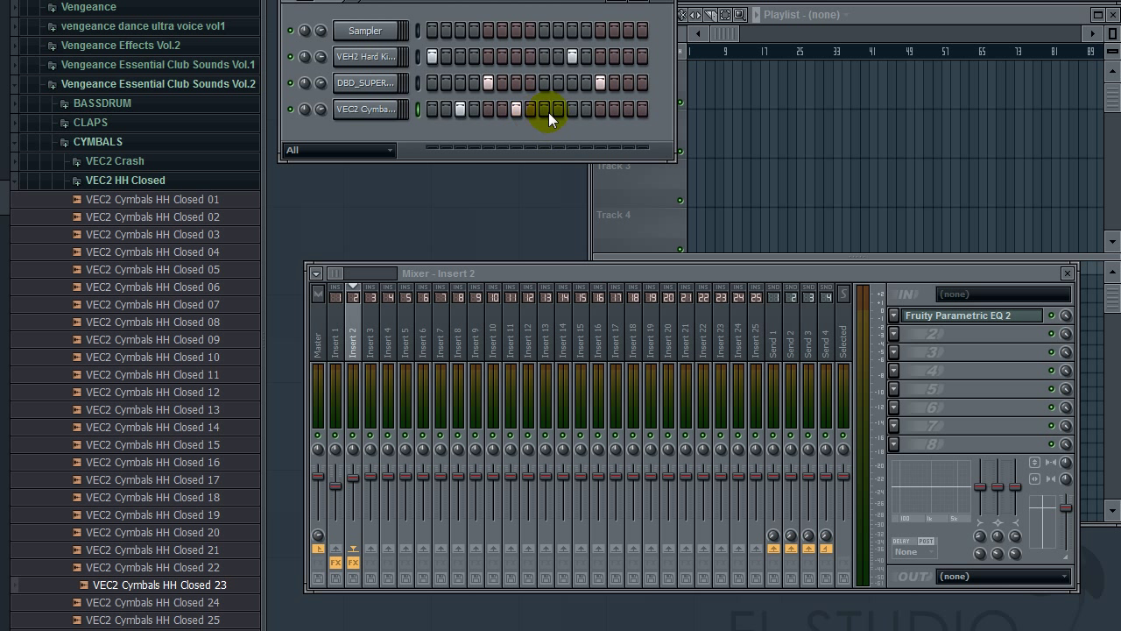
click(546, 66)
click(331, 113)
key(space)
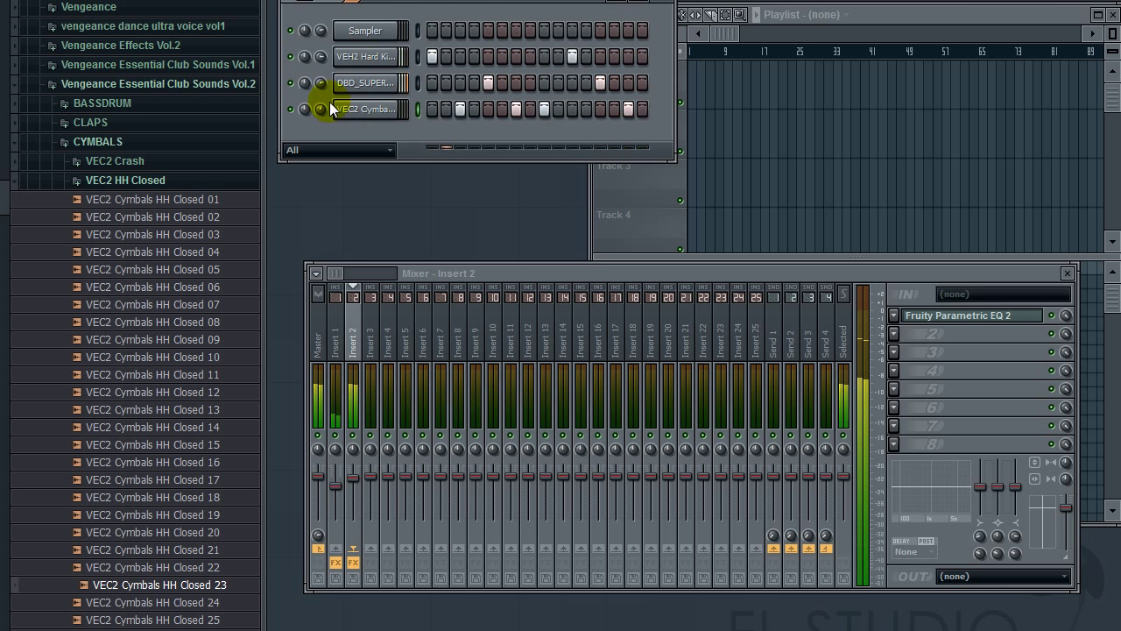
click(250, 179)
click(216, 180)
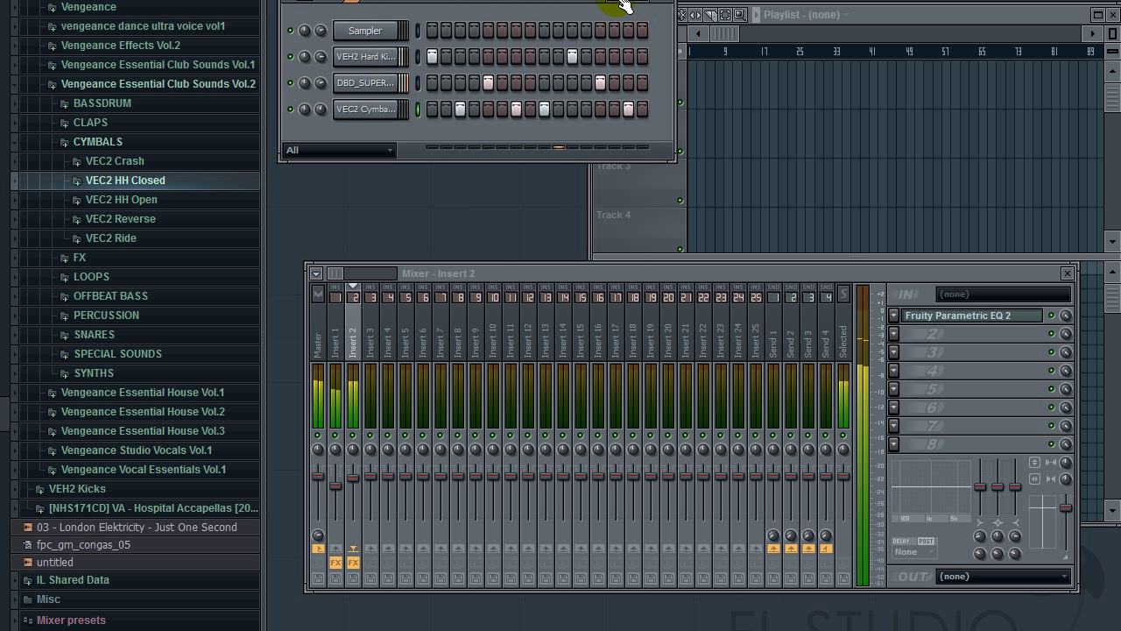
Step: Slightly lower the velocity of the closed hi-hat hits on steps 7 and 15 in the graph editor
click(625, 11)
drag(520, 166, 532, 175)
drag(629, 173, 637, 169)
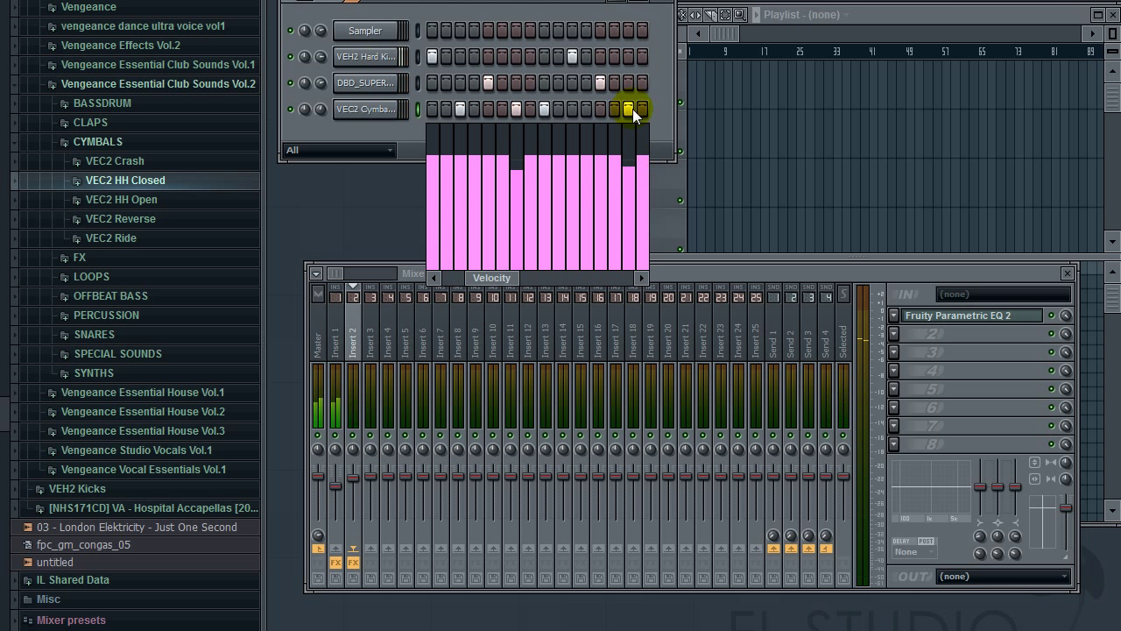
click(618, 4)
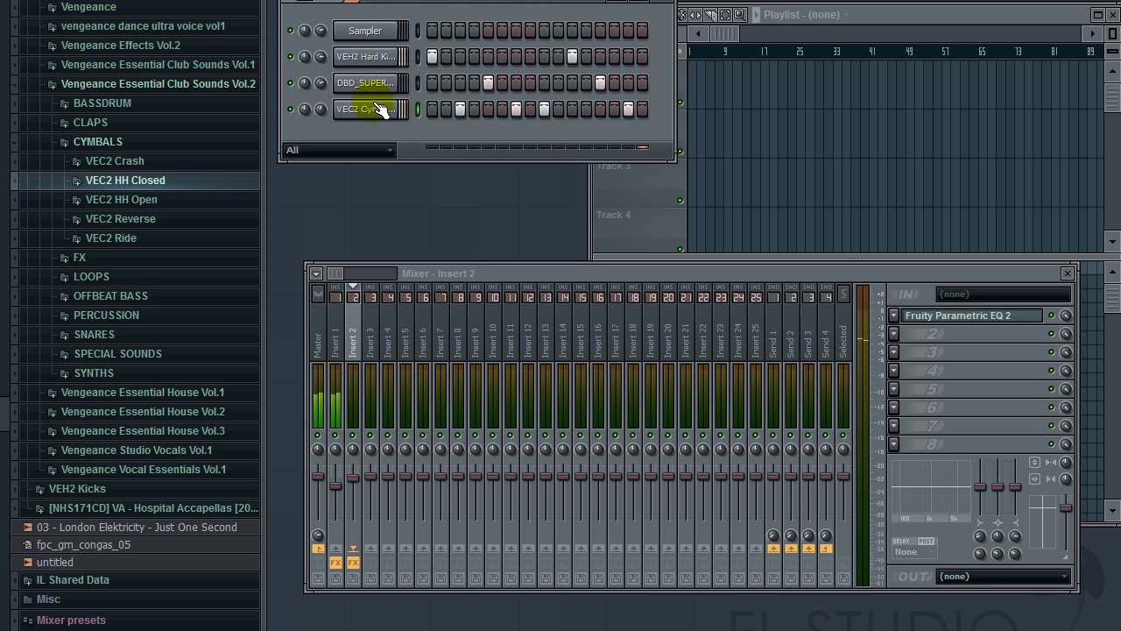
Step: Open the VEC2 Ride folder within CYMBALS and audition a few of its ride samples
click(154, 144)
click(156, 145)
click(155, 145)
click(155, 145)
click(158, 239)
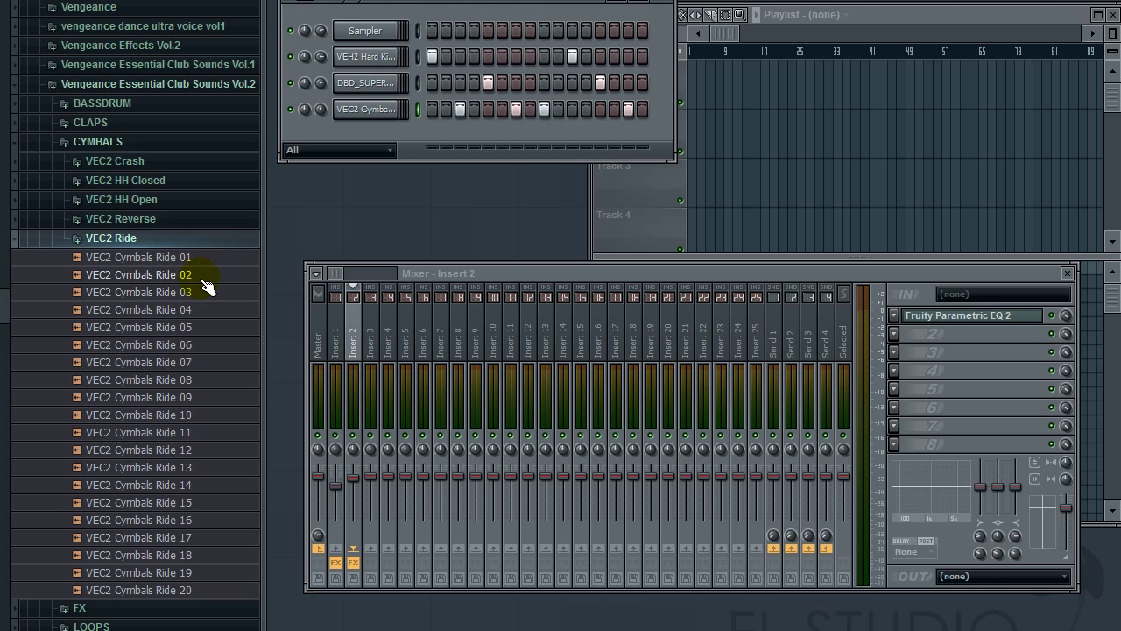
click(192, 279)
click(192, 315)
Step: Open VEC2 Cymbals Ride 03 in a new channel and place ride hits on steps 3, 9 and 15
right_click(200, 302)
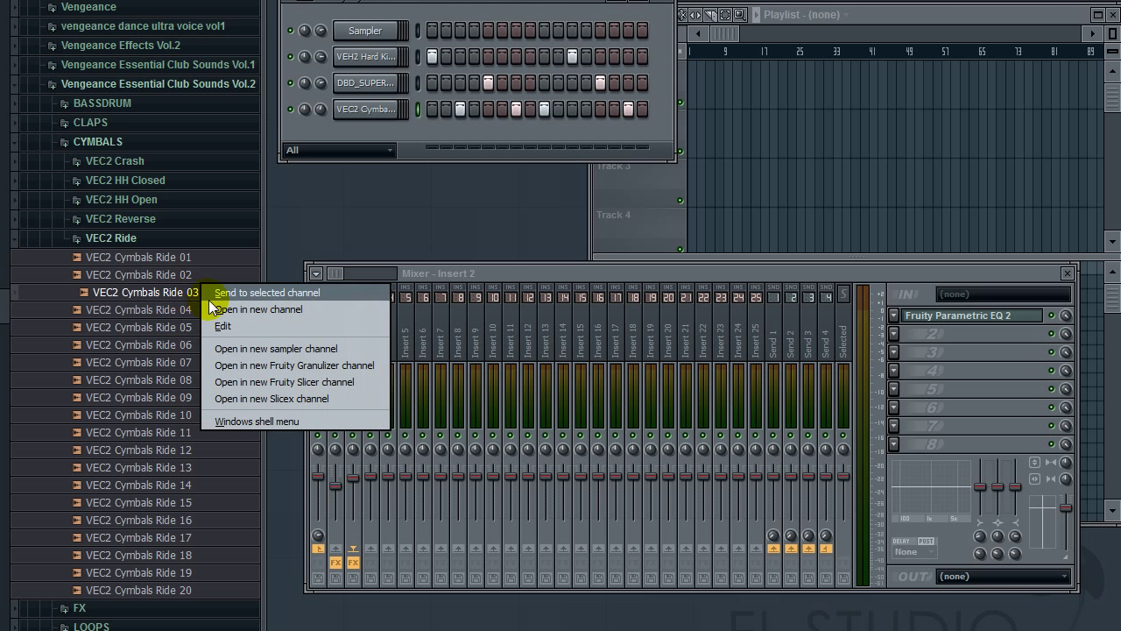
click(214, 307)
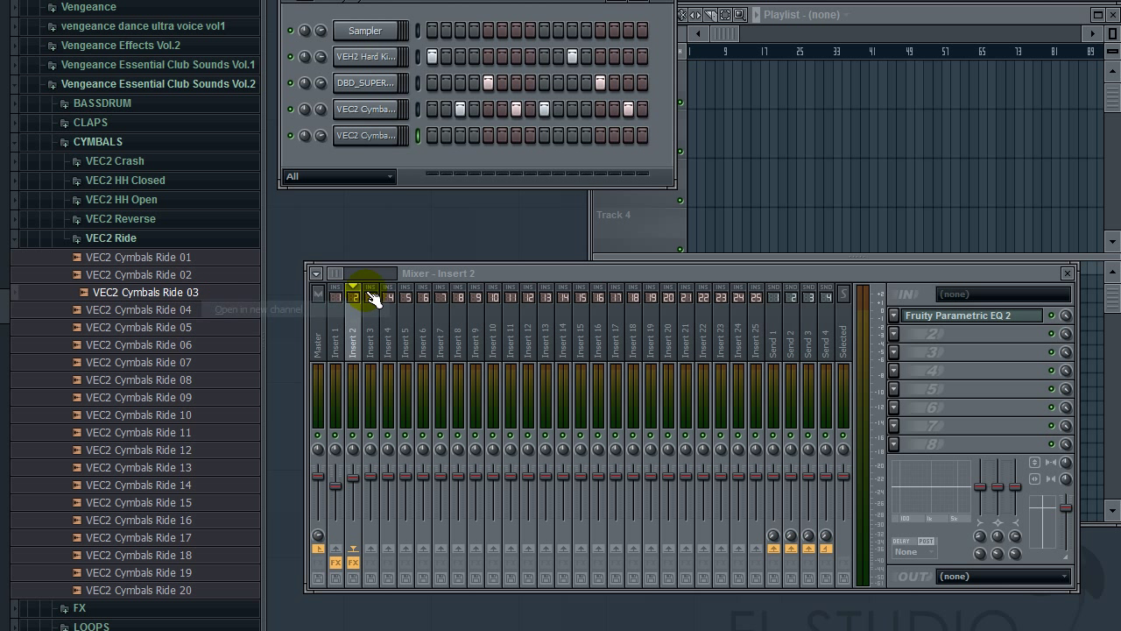
click(540, 137)
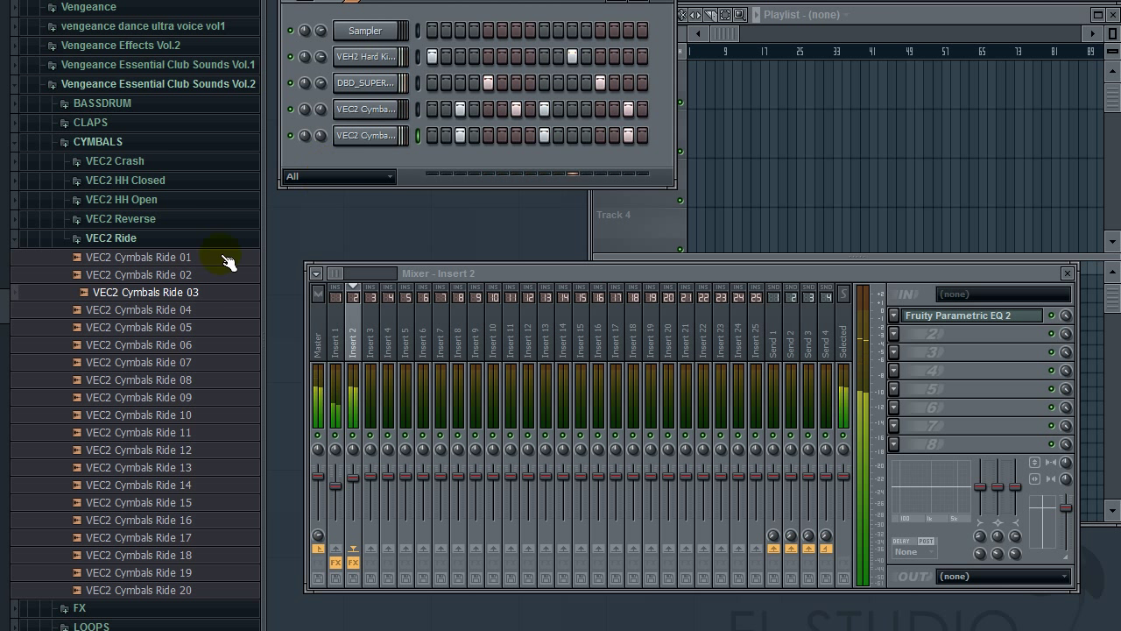
click(180, 239)
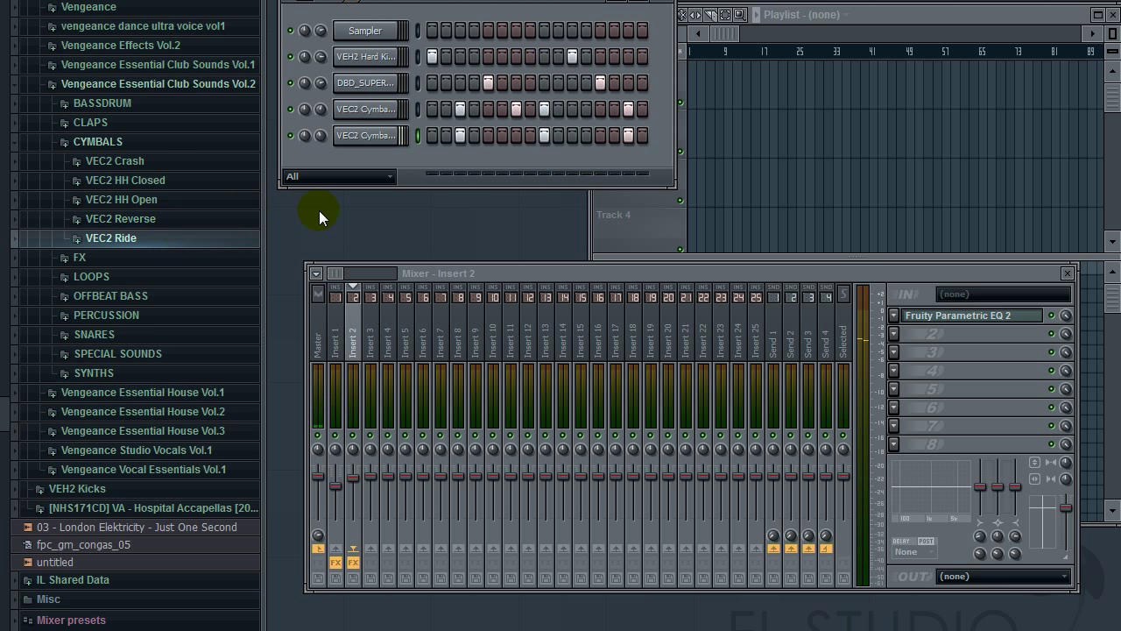
Step: Open the VEC2 HH Closed folder within CYMBALS and audition several closed hi-hat samples around numbers 17 to 21
click(167, 183)
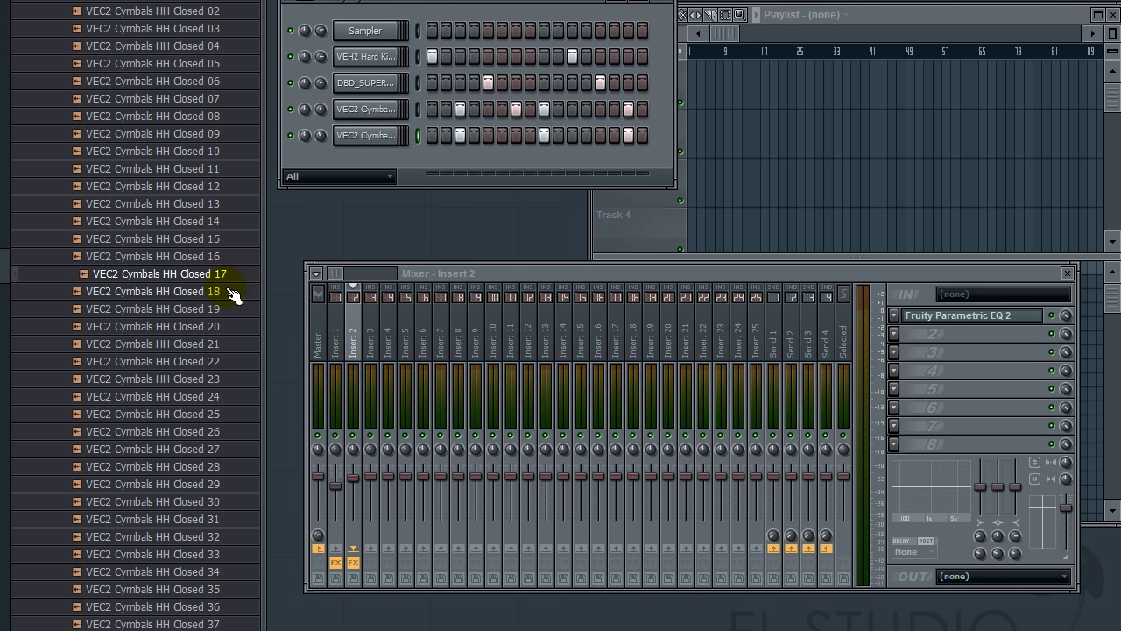
click(234, 296)
click(217, 279)
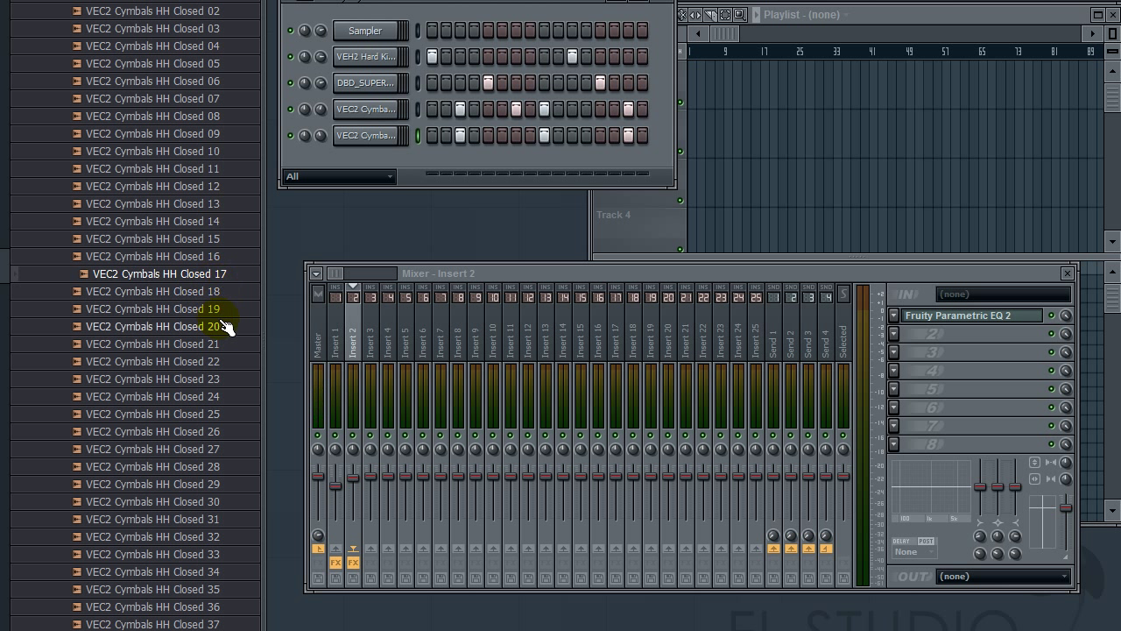
click(232, 343)
key(Up)
Step: Open VEC2 Cymbals HH Closed 20 in a new channel and place hits on steps 1 and 11 while playing the pattern
right_click(219, 322)
click(263, 343)
click(432, 162)
key(space)
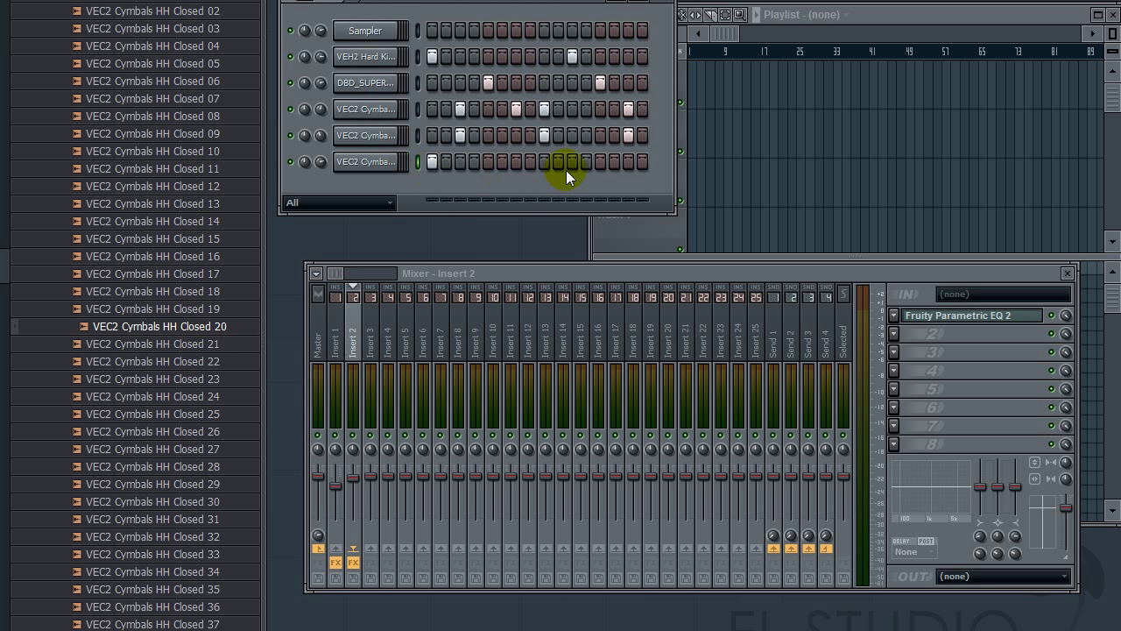
click(572, 162)
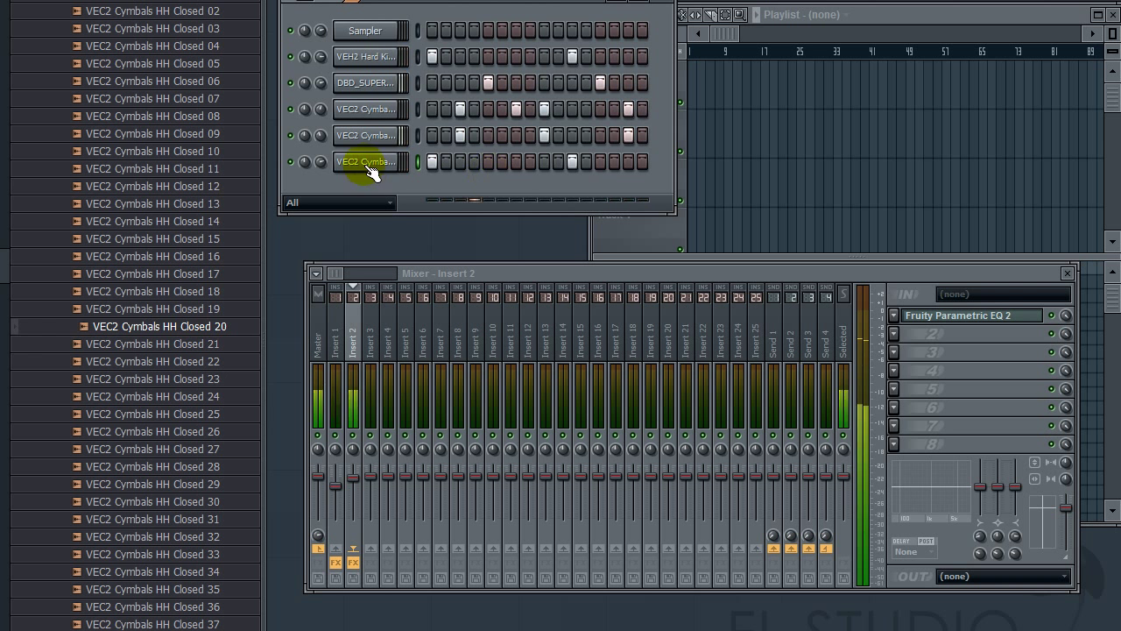
Step: Collapse the VEC2 HH Closed, CYMBALS and Vengeance Essential Club Sounds Vol.2 folders in the browser
click(213, 1)
scroll(208, 233, up, 6)
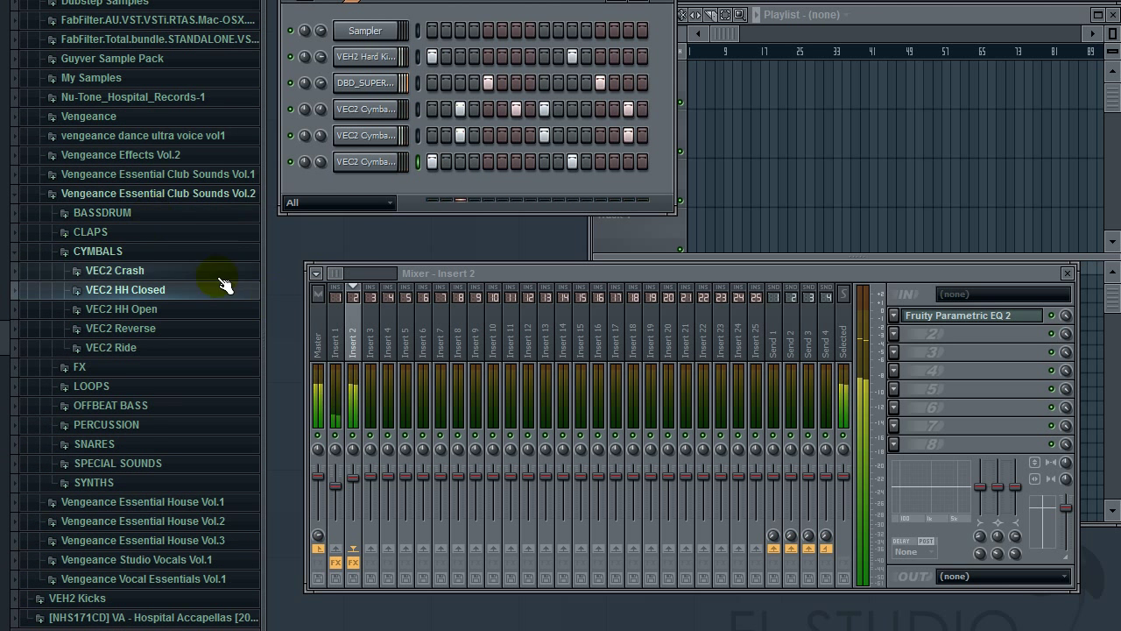
click(250, 253)
click(188, 194)
scroll(191, 292, up, 8)
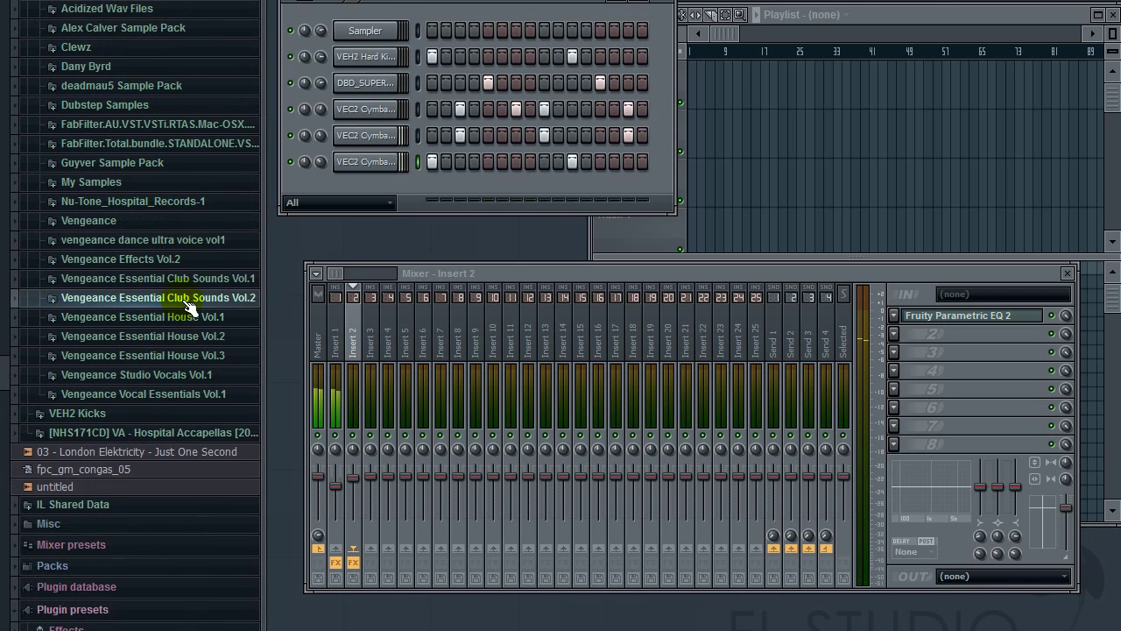
Step: Open the VEC3 HH Closed folder in VEC3 Cymbals, inside the Vengeance folder under Trance
click(132, 210)
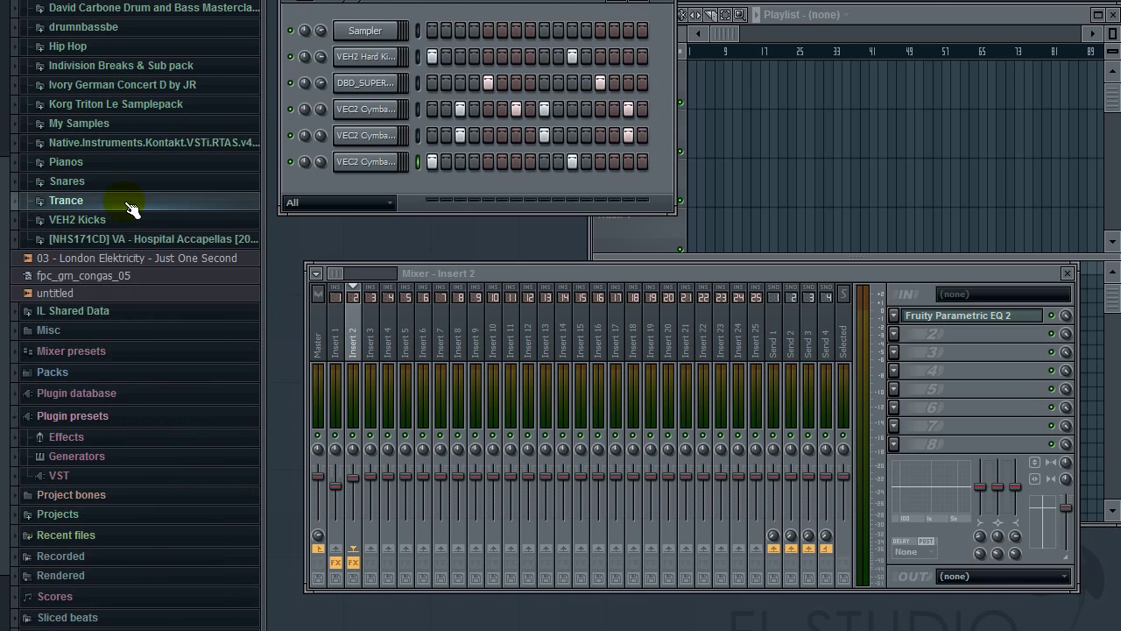
click(132, 207)
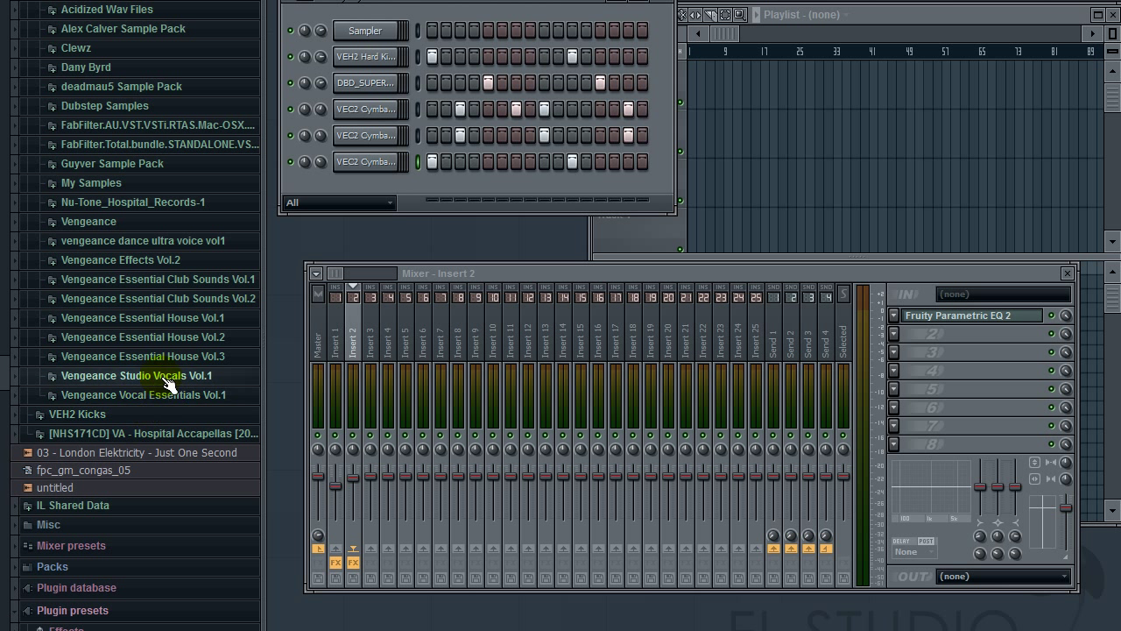
click(157, 222)
click(106, 298)
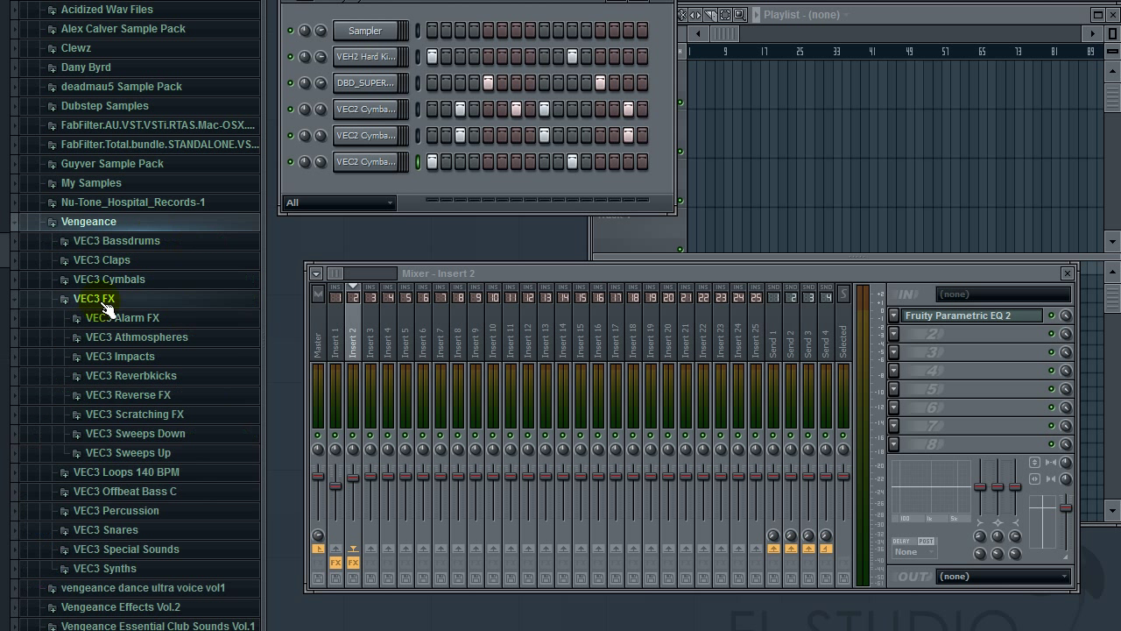
click(141, 279)
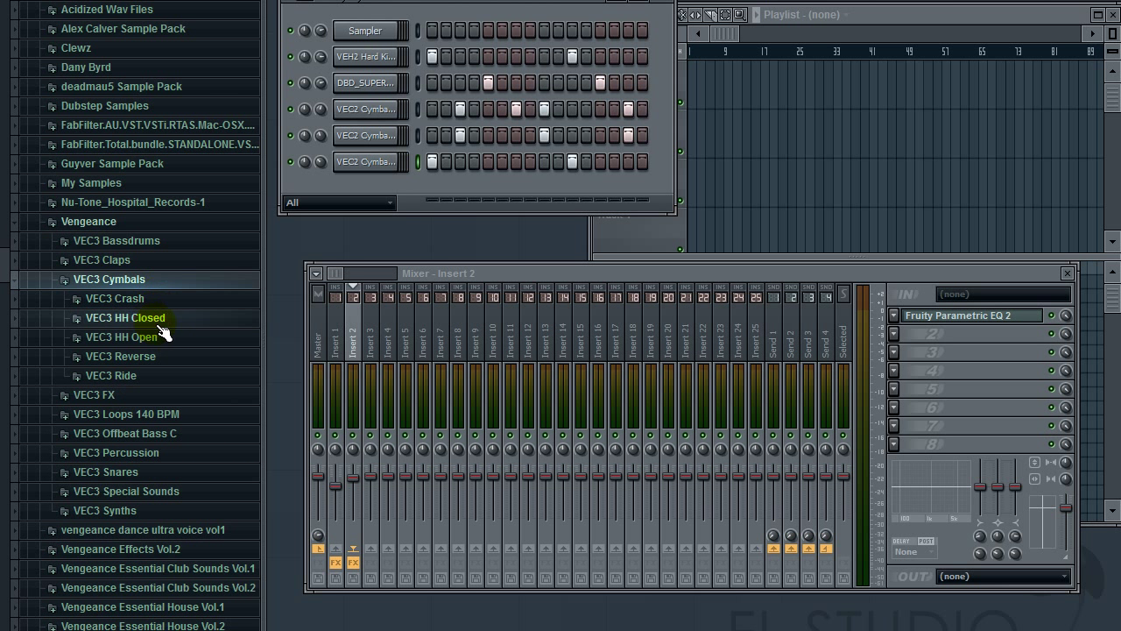
click(166, 318)
scroll(167, 318, down, 7)
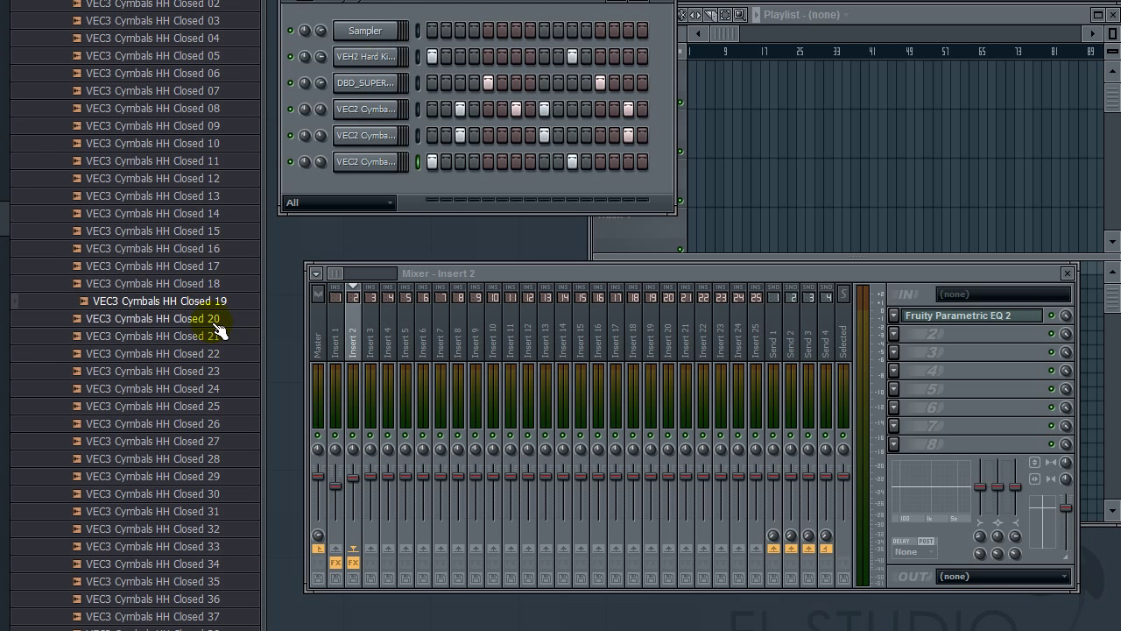
Step: Open VEC3 Cymbals HH Closed 20 in a new channel and place hits on steps 7 to 10, 15 and 16
click(214, 320)
right_click(225, 320)
click(250, 335)
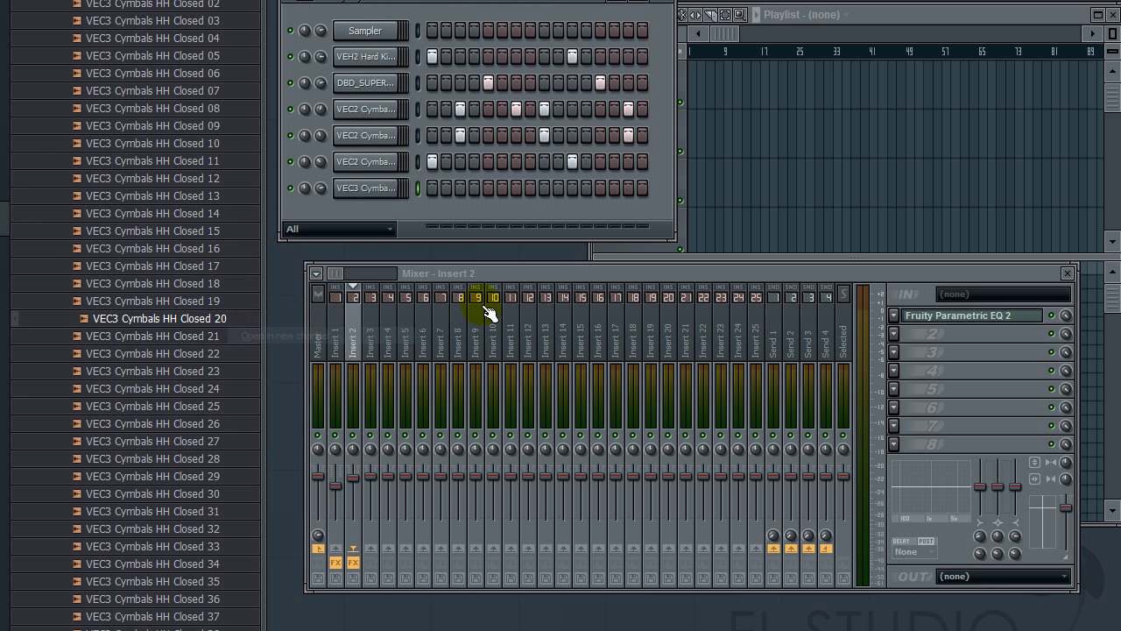
click(642, 187)
click(628, 188)
key(space)
click(558, 187)
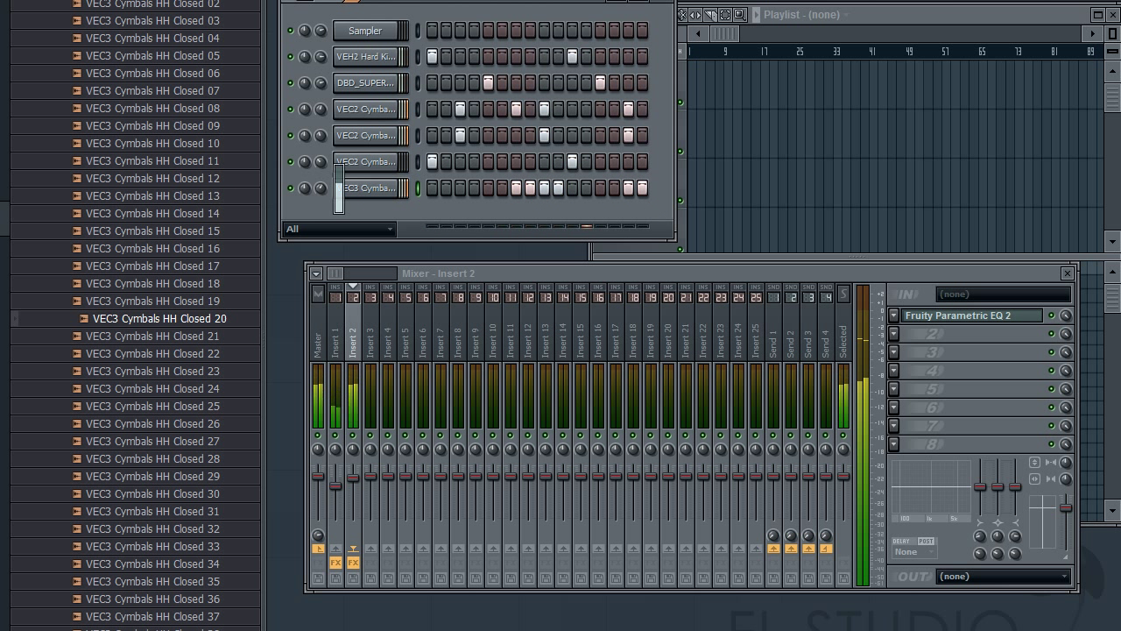
Step: Adjust the velocities of the VEC3 closed hi-hat hits on the second half of the pattern in the graph editor
click(620, 11)
click(532, 268)
mouse_move(535, 277)
mouse_down()
mouse_move(543, 250)
mouse_move(553, 283)
mouse_move(563, 262)
mouse_move(553, 270)
mouse_move(532, 243)
mouse_move(563, 260)
mouse_move(637, 256)
mouse_up()
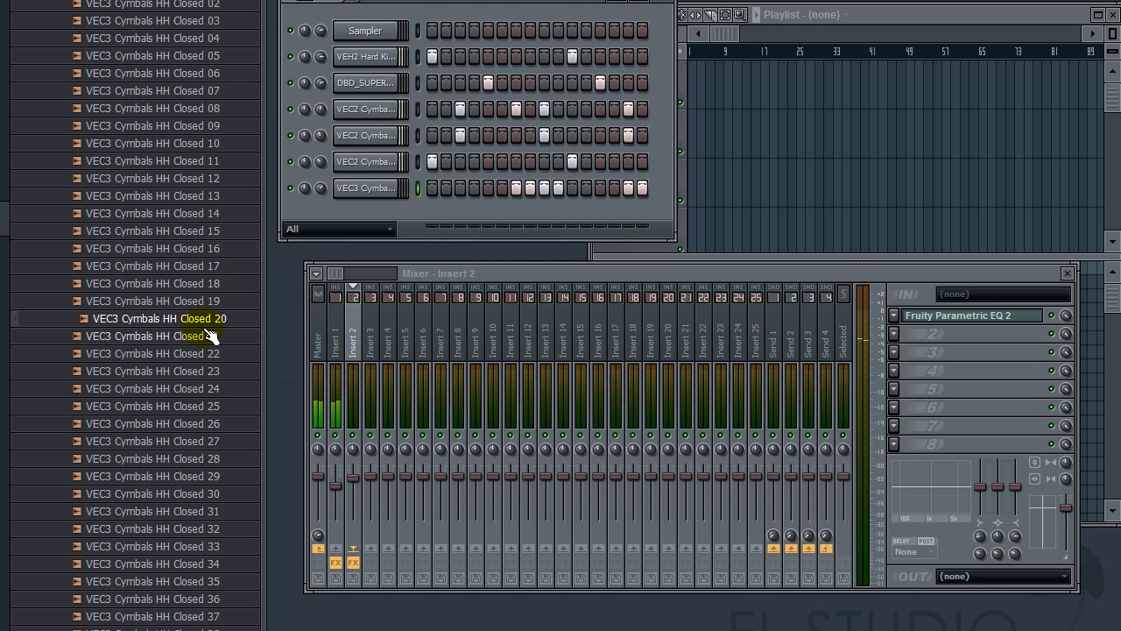
Step: Try other closed hi-hats from the VEC3 folder and send VEC3 Cymbals HH Closed 25 to the selected VEC3 channel
right_click(230, 388)
click(235, 396)
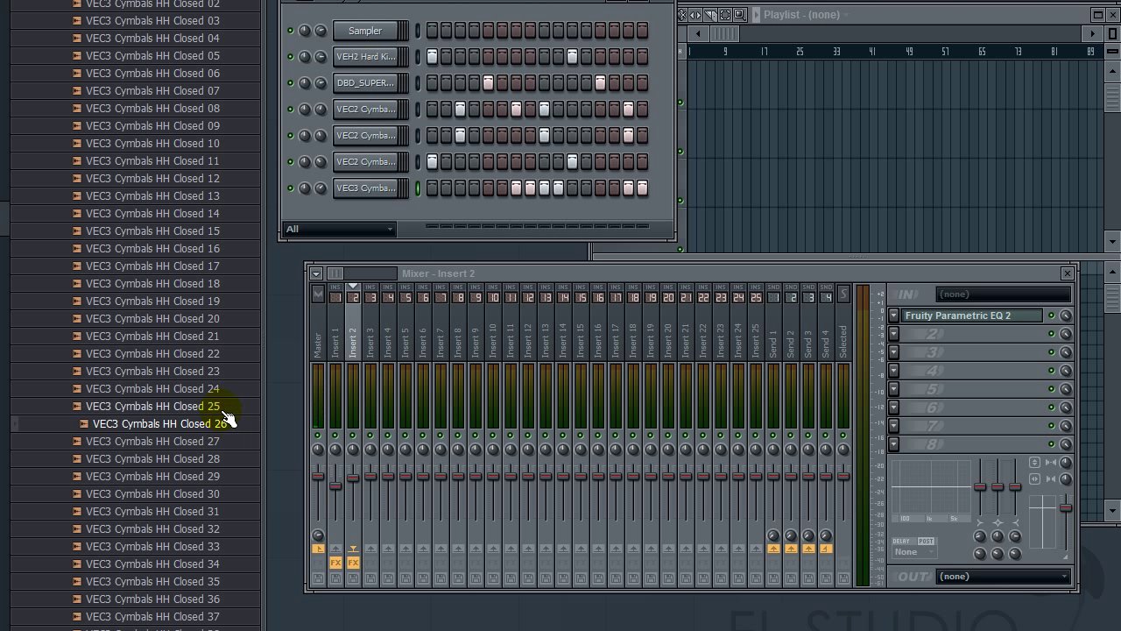
right_click(231, 406)
click(249, 407)
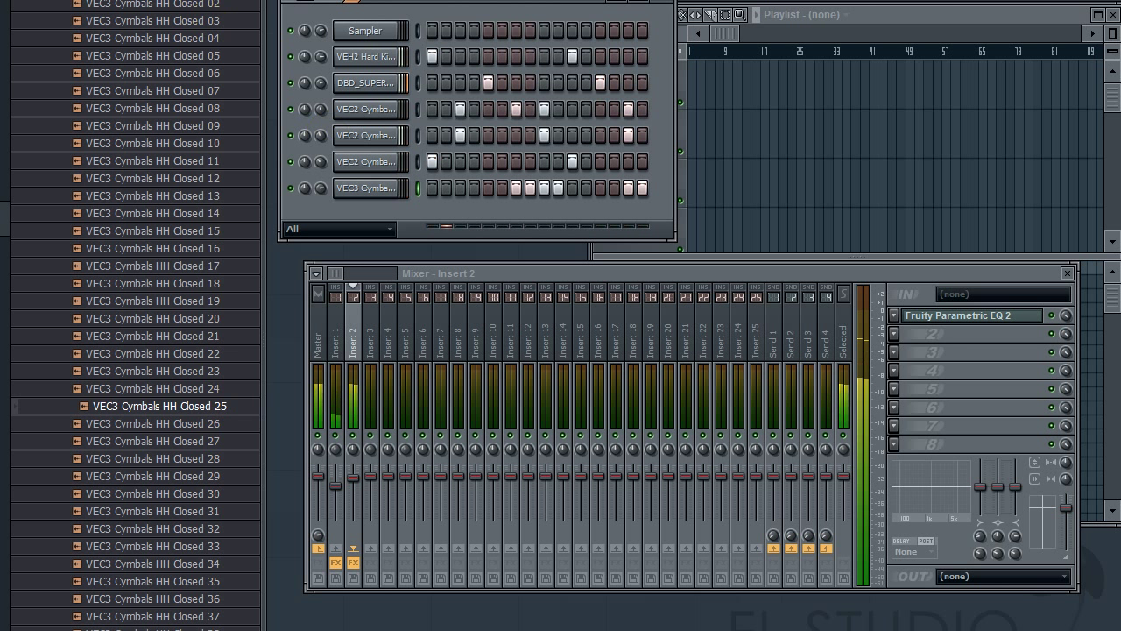
Step: Collapse the VEC3 HH Closed, Vengeance and Trance folders and return to the main Drums folder list
scroll(232, 179, down, 10)
scroll(213, 131, up, 5)
click(221, 185)
scroll(219, 184, up, 2)
click(210, 186)
scroll(184, 271, up, 6)
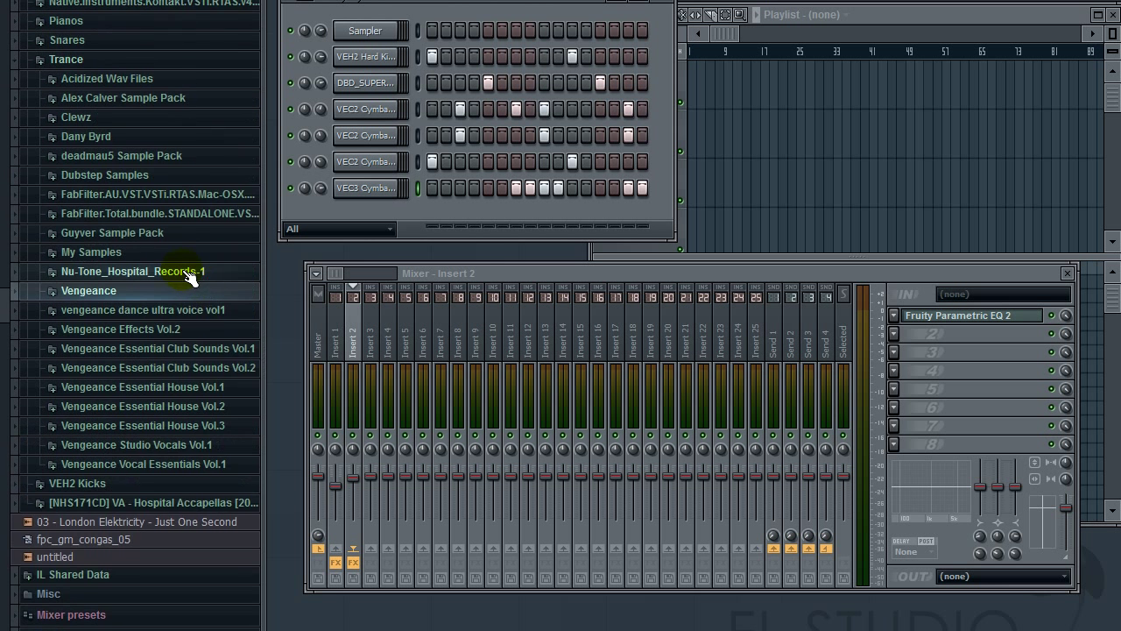
scroll(191, 280, up, 3)
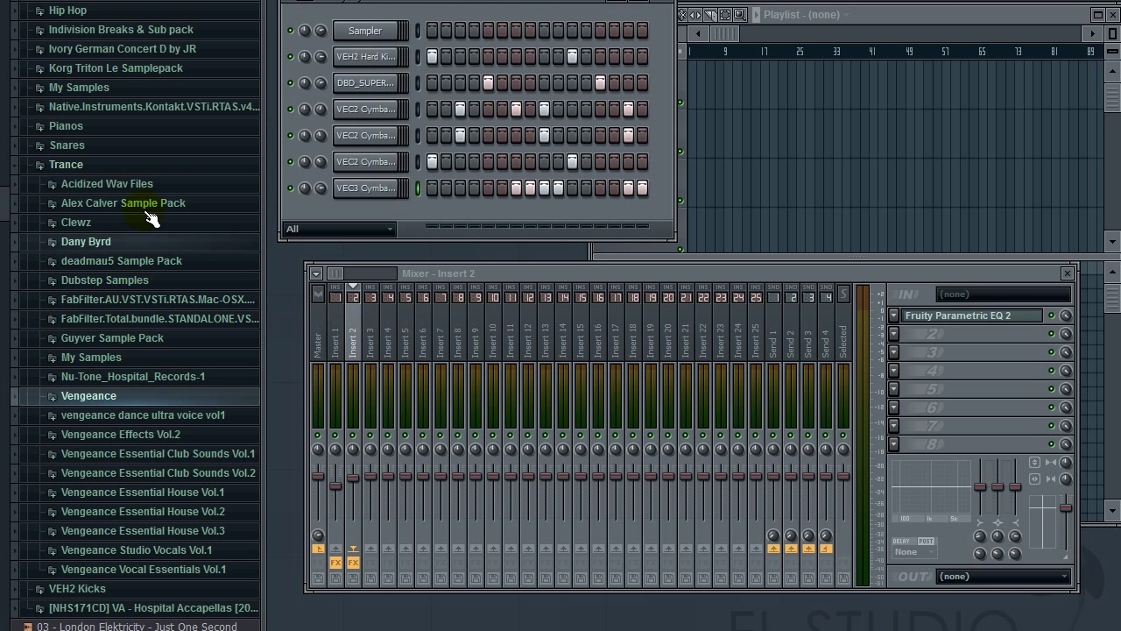
click(70, 165)
scroll(127, 289, up, 4)
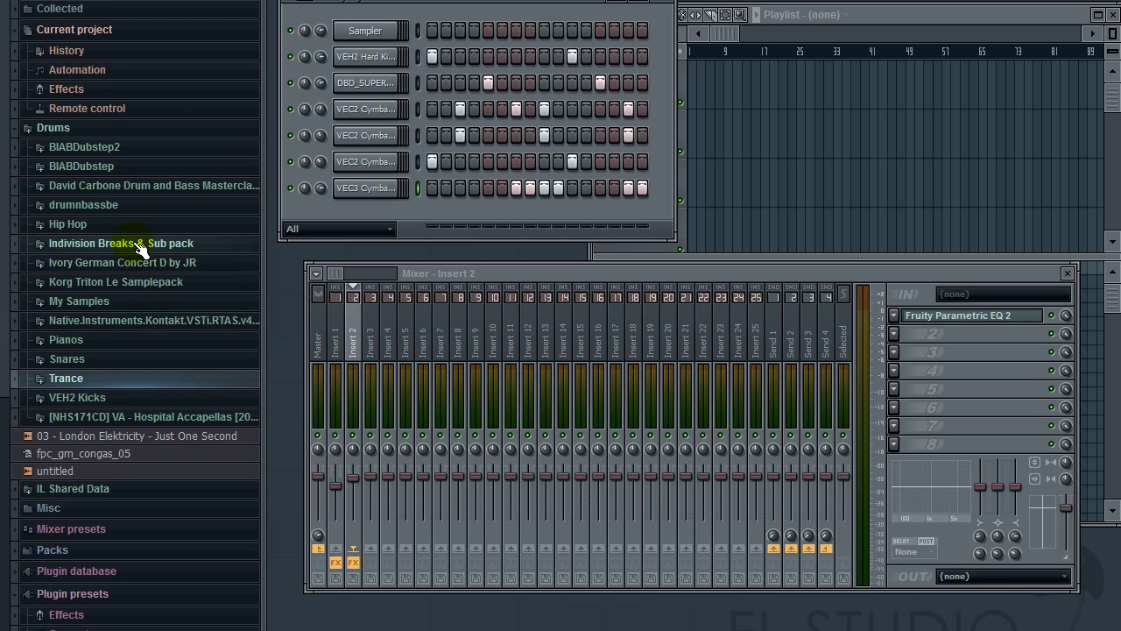
Step: Open the Indivision Breaks & Sub pack folder, audition Femme Fatale BREAK and load it in a new Fruity Slicer channel
click(140, 242)
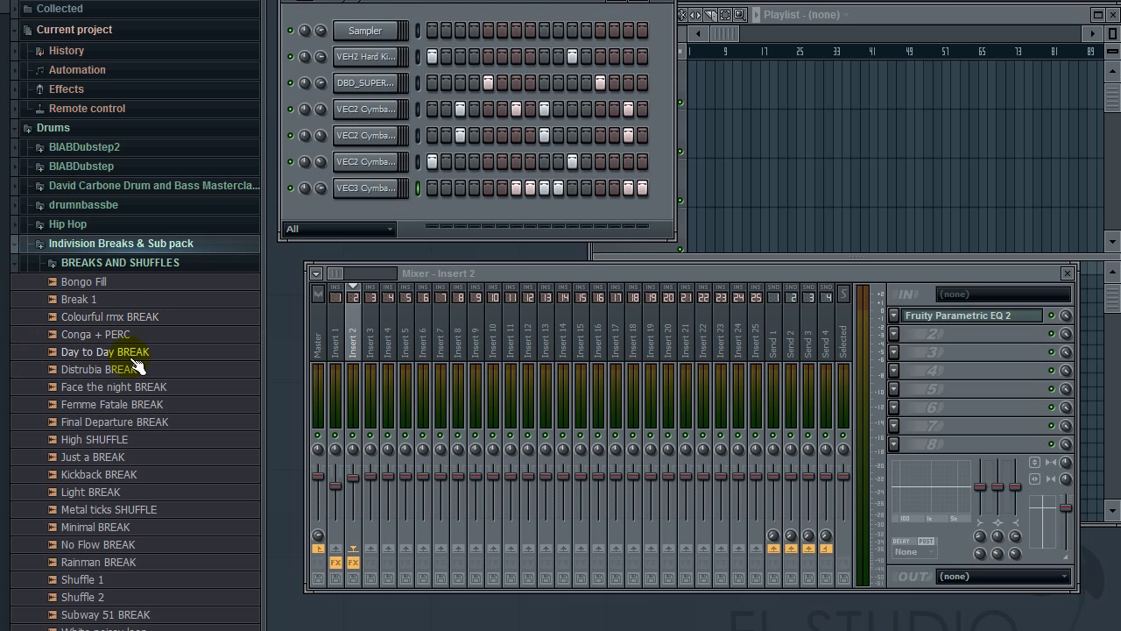
drag(158, 405, 261, 426)
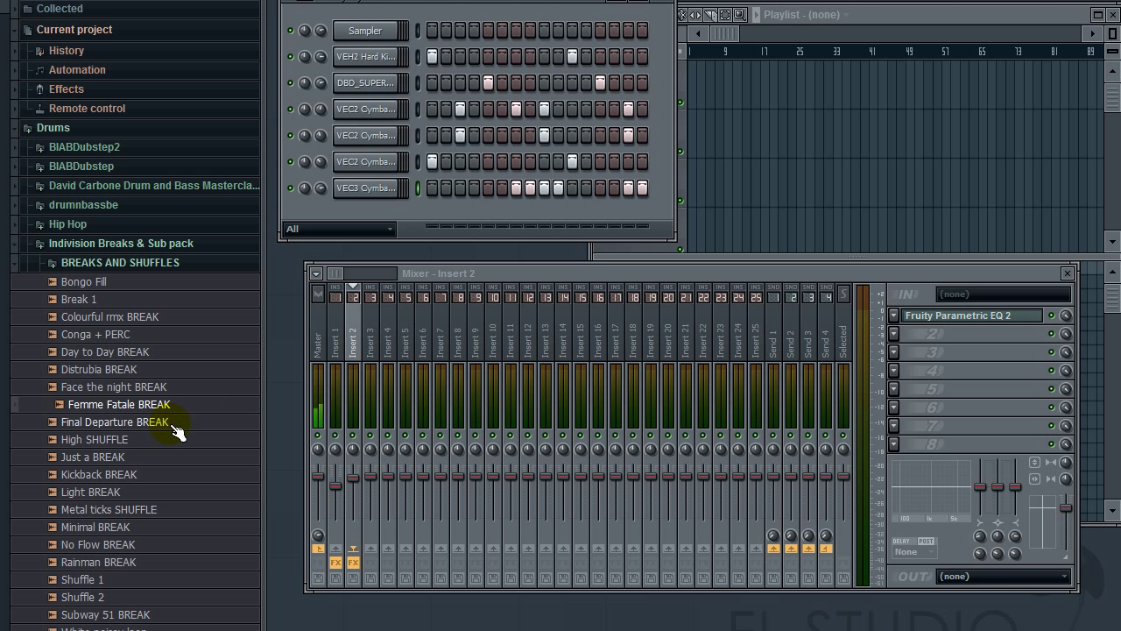
right_click(130, 406)
click(92, 405)
right_click(97, 406)
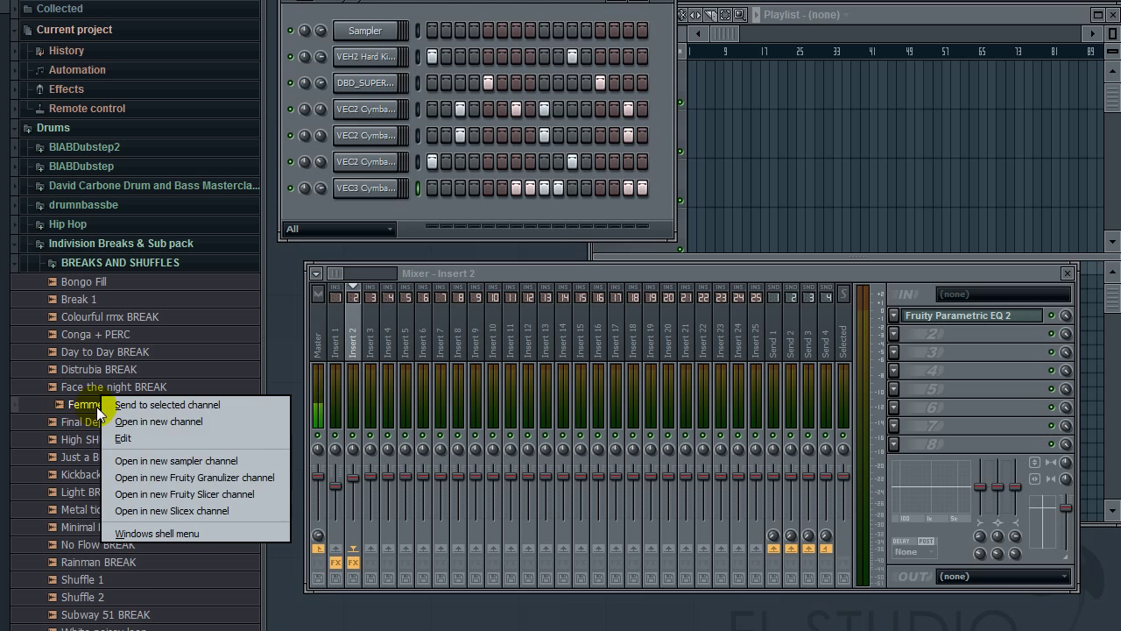
click(250, 494)
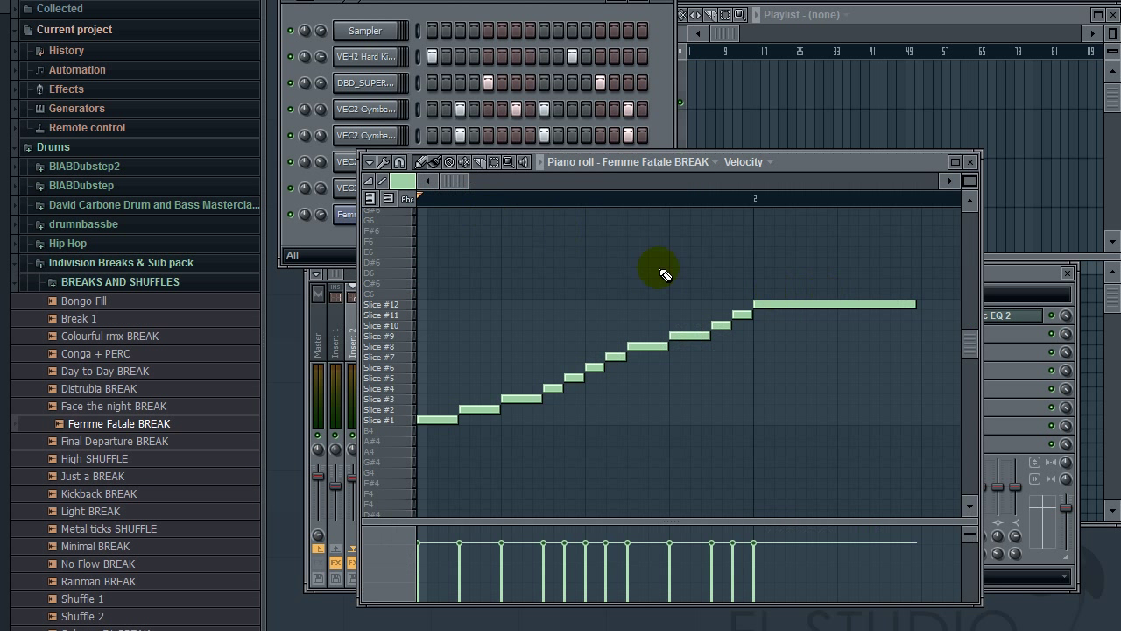
Step: Quantize the Femme Fatale BREAK slices with the Default groove template and delete the long Slice #12 note
key(alt+q)
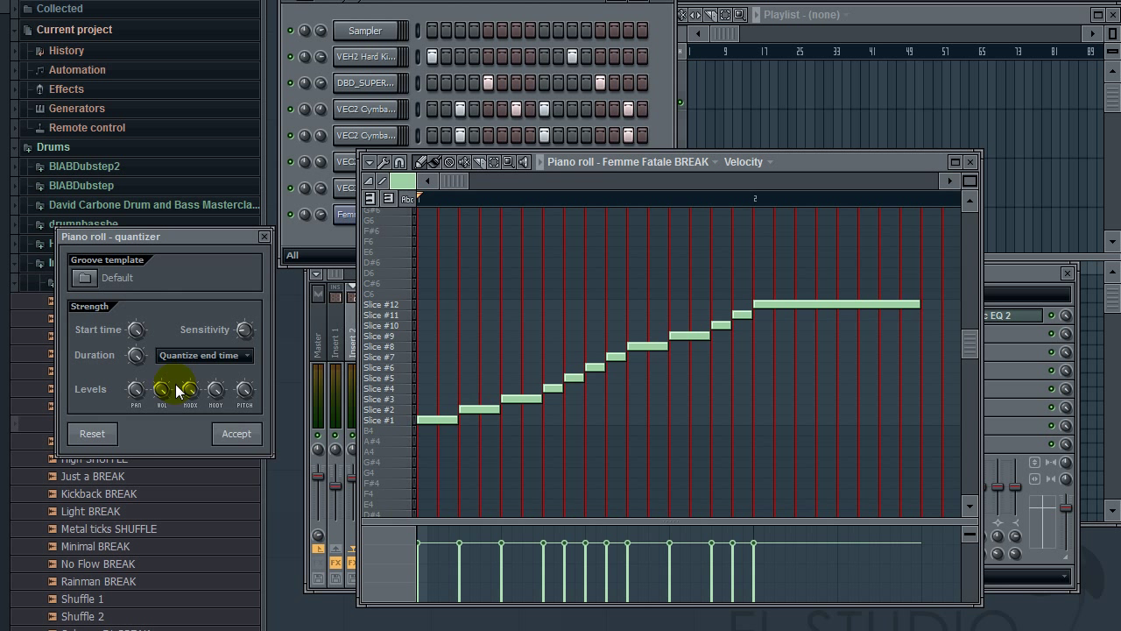
click(236, 434)
right_click(867, 304)
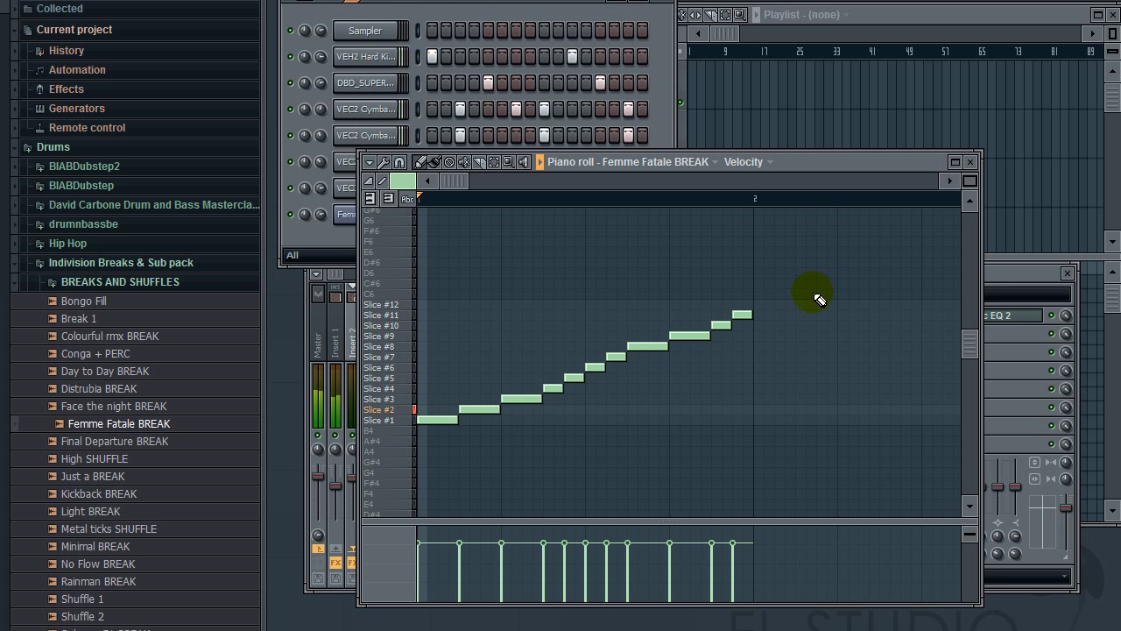
Step: Solo the Femme Fatale BREAK channel and set its instrument filter type to HP
click(493, 7)
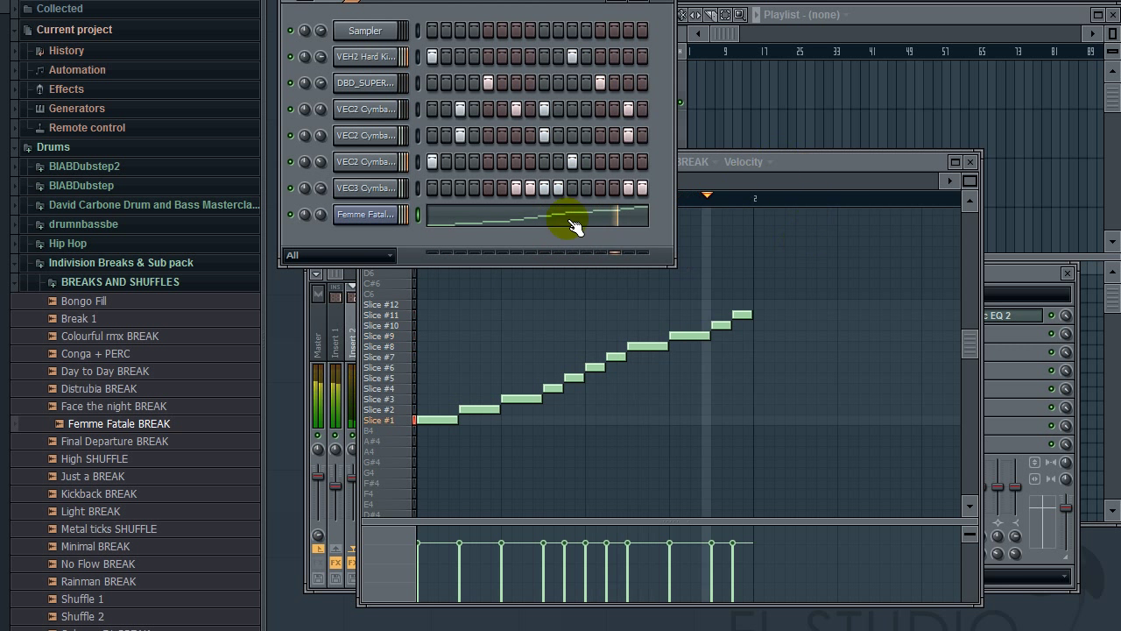
click(366, 213)
right_click(303, 215)
click(806, 116)
click(781, 332)
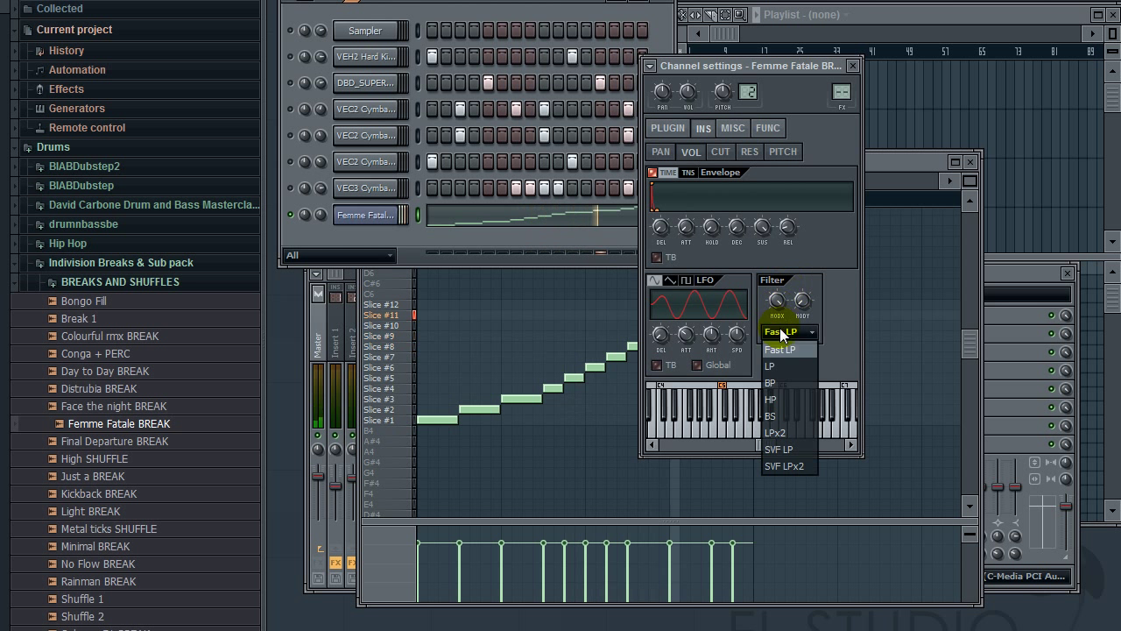
click(793, 402)
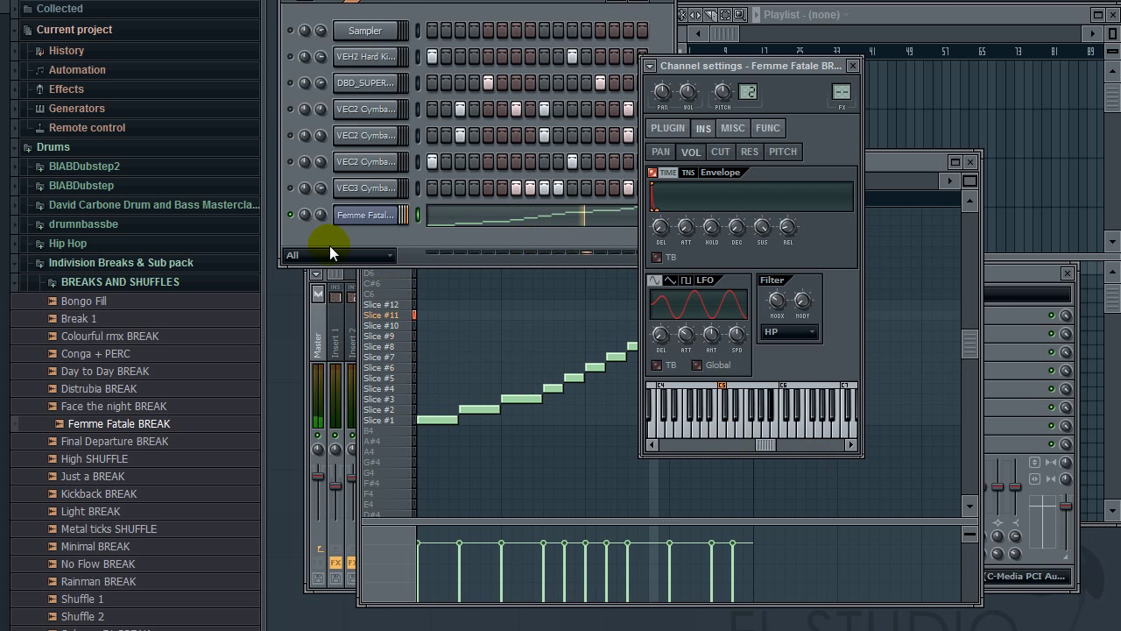
Step: Unsolo the Femme Fatale BREAK channel and close its settings to hear it with the full pattern
right_click(291, 216)
click(299, 227)
click(853, 65)
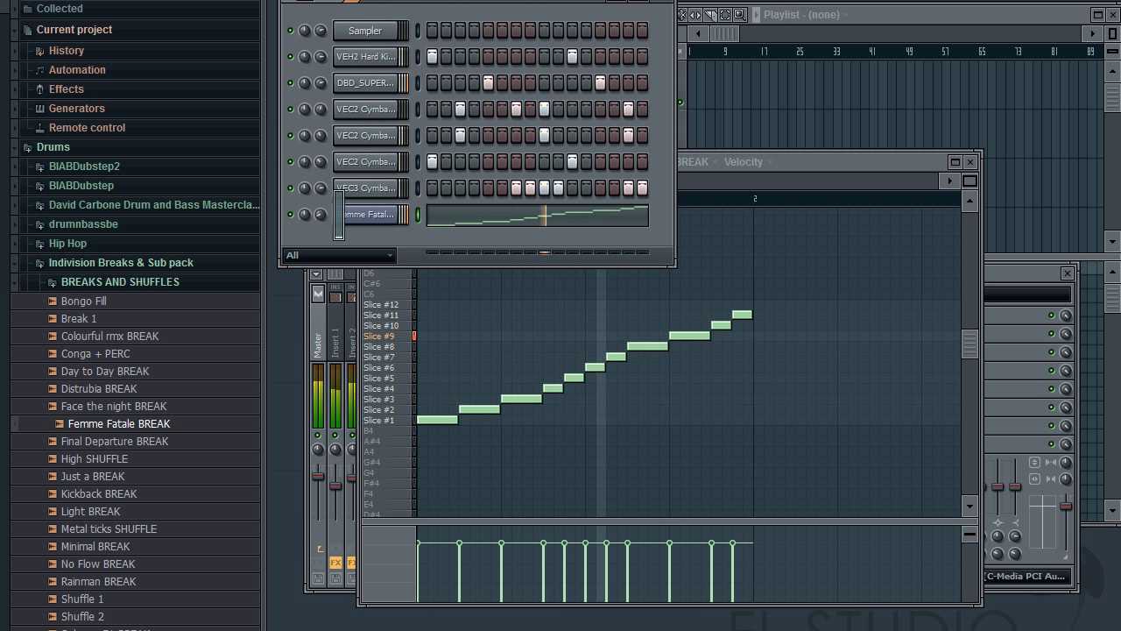
click(432, 136)
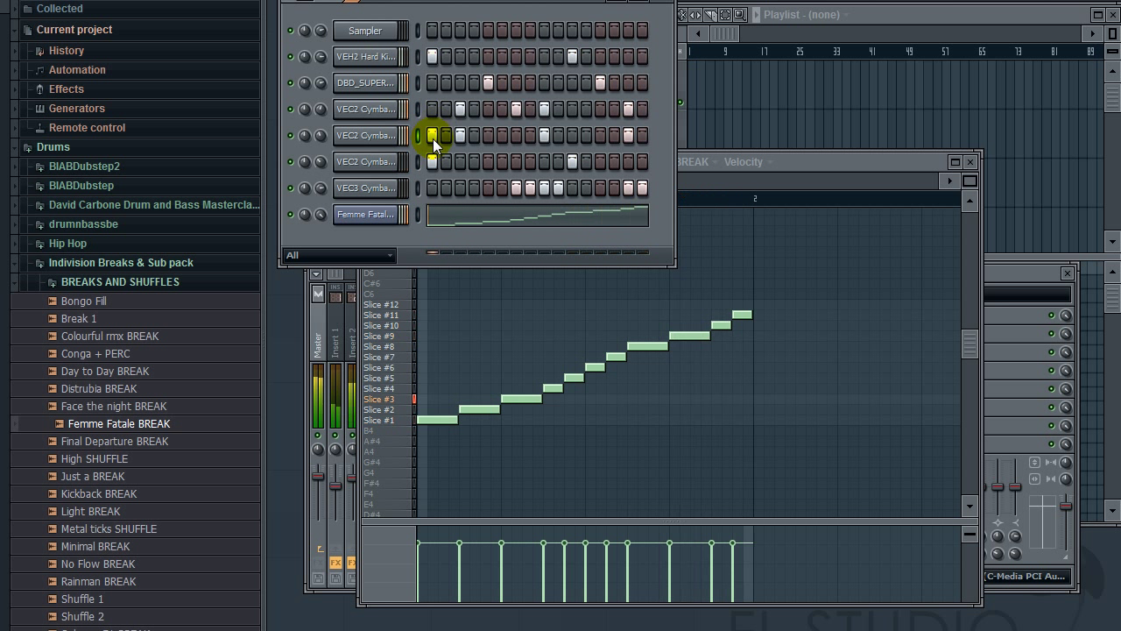
Step: Fine-tune the MOD X amount of the Femme Fatale BREAK channel's high-pass filter and close the channel settings
click(368, 216)
drag(774, 299, 774, 300)
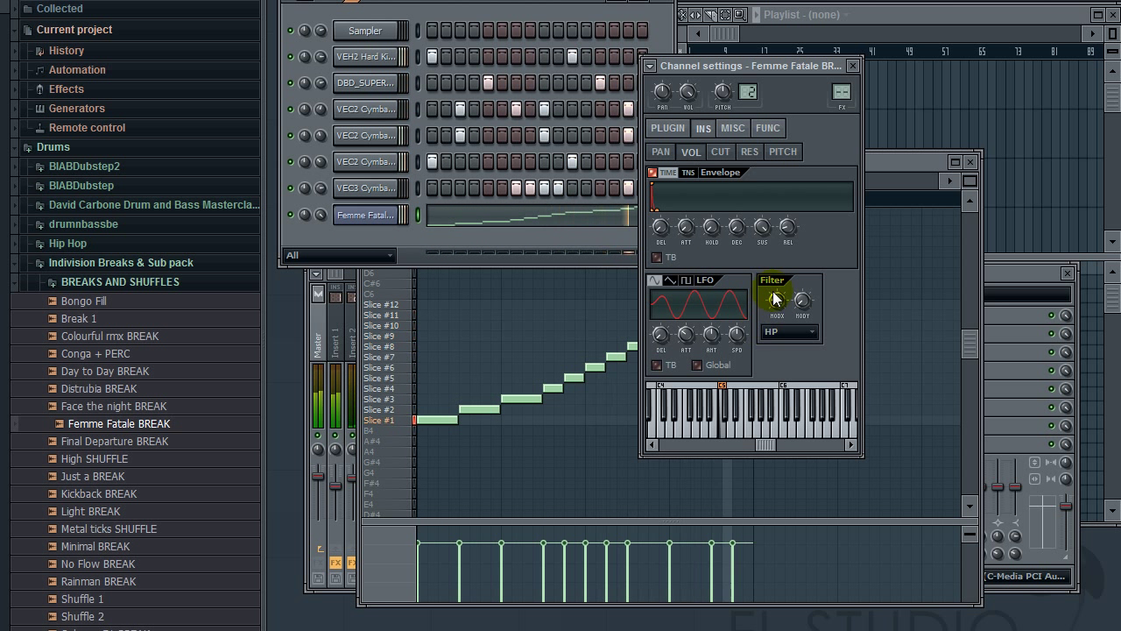
click(852, 66)
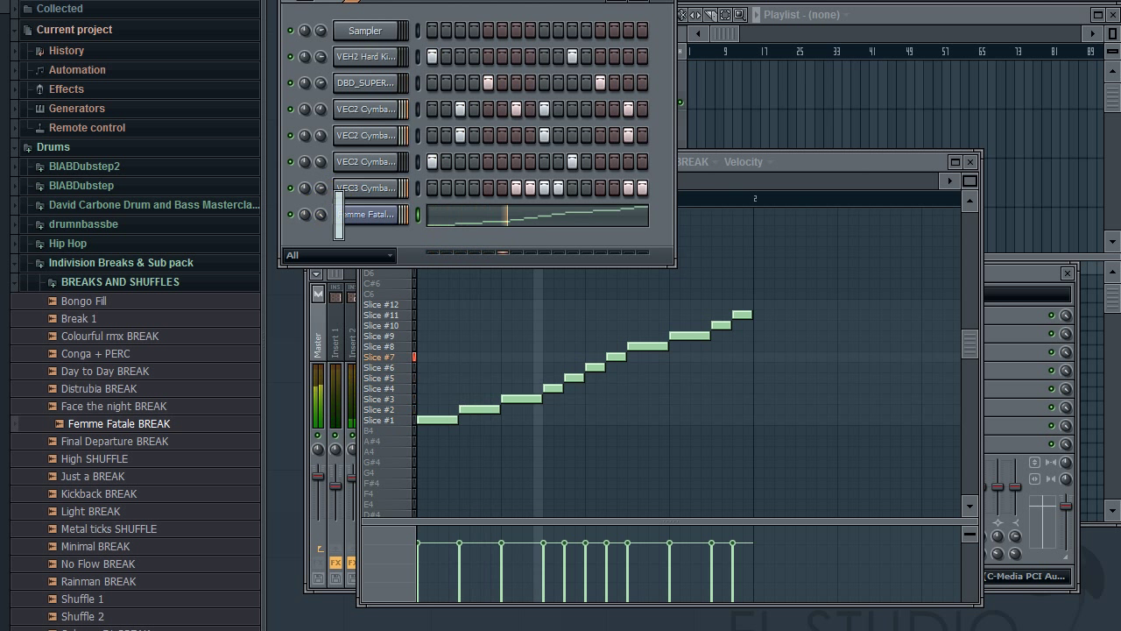
Step: Audition High SHUFFLE, collapse the Indivision Breaks & Sub pack folder and open the David Carbone Drum and Bass folder
click(125, 460)
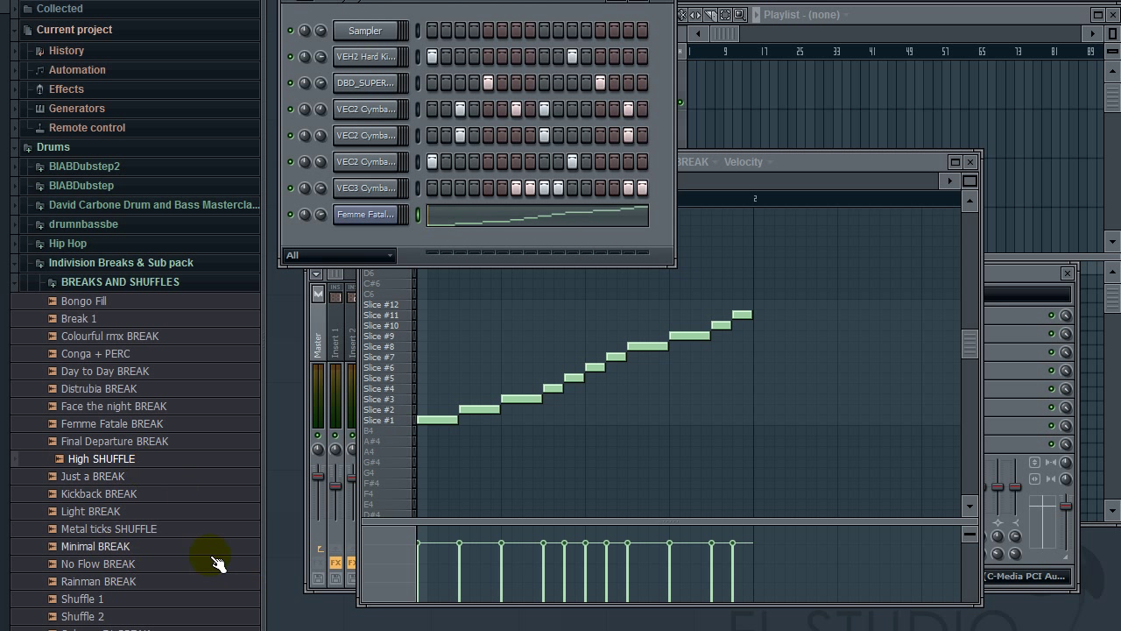
click(174, 263)
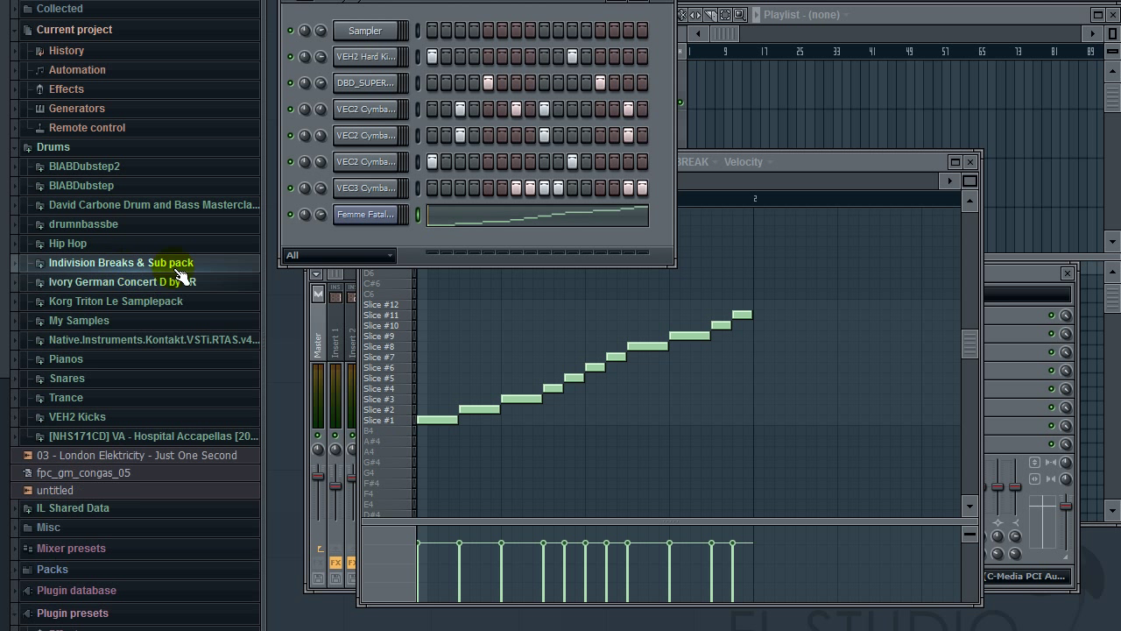
click(114, 207)
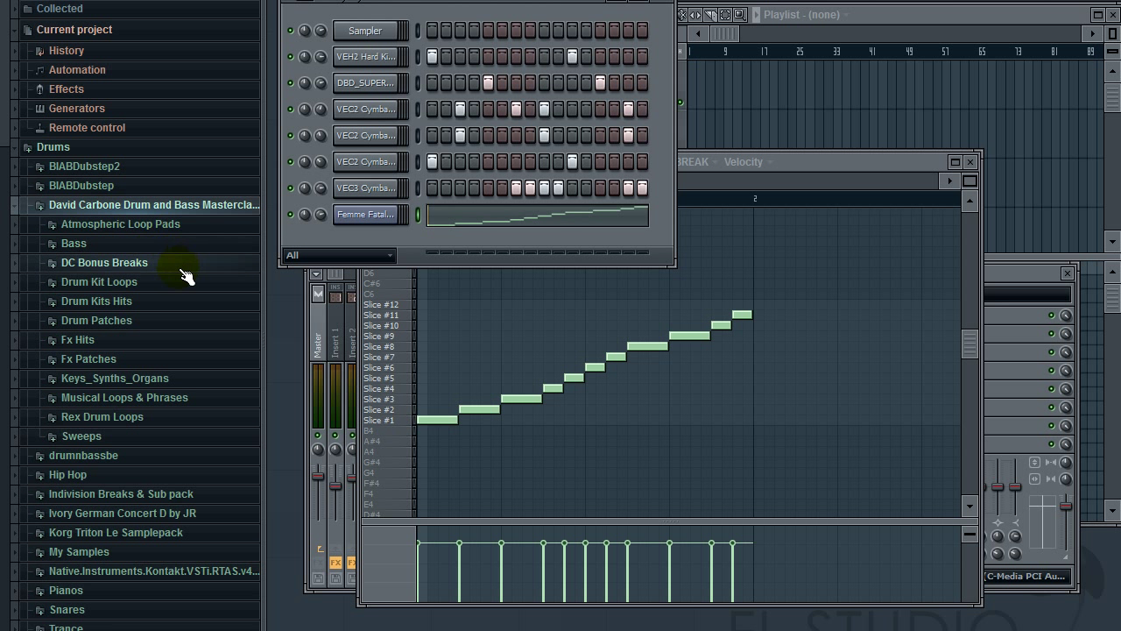
Step: Open the DC Bonus Breaks folder and audition its breaks, from DC_Break3_175 through DC_Break17_175
click(162, 268)
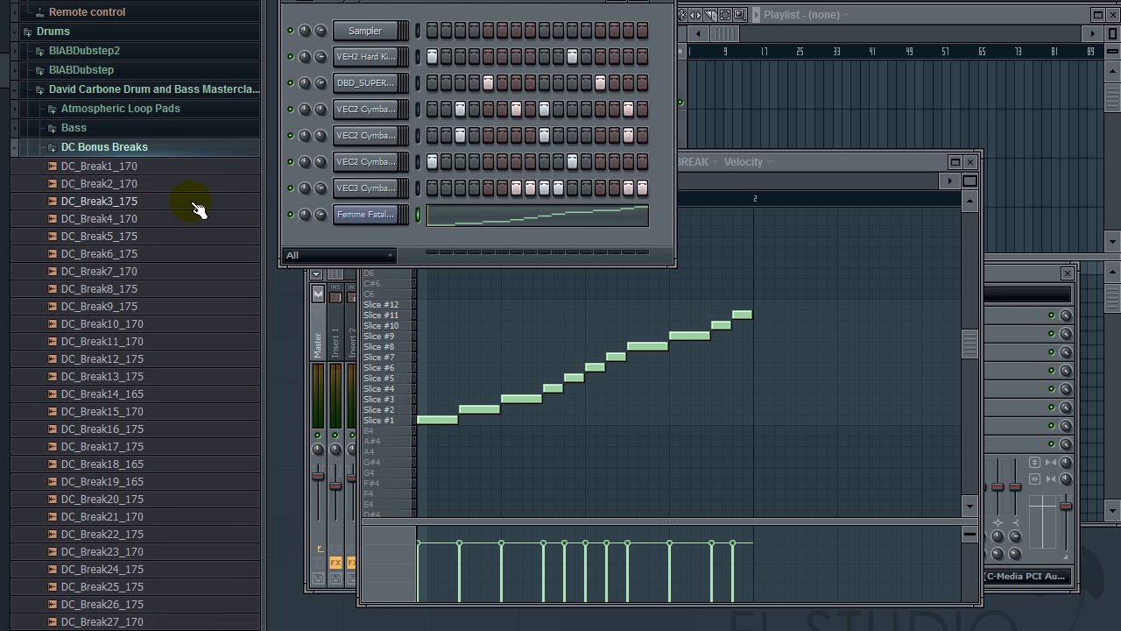
click(194, 205)
click(185, 238)
click(180, 255)
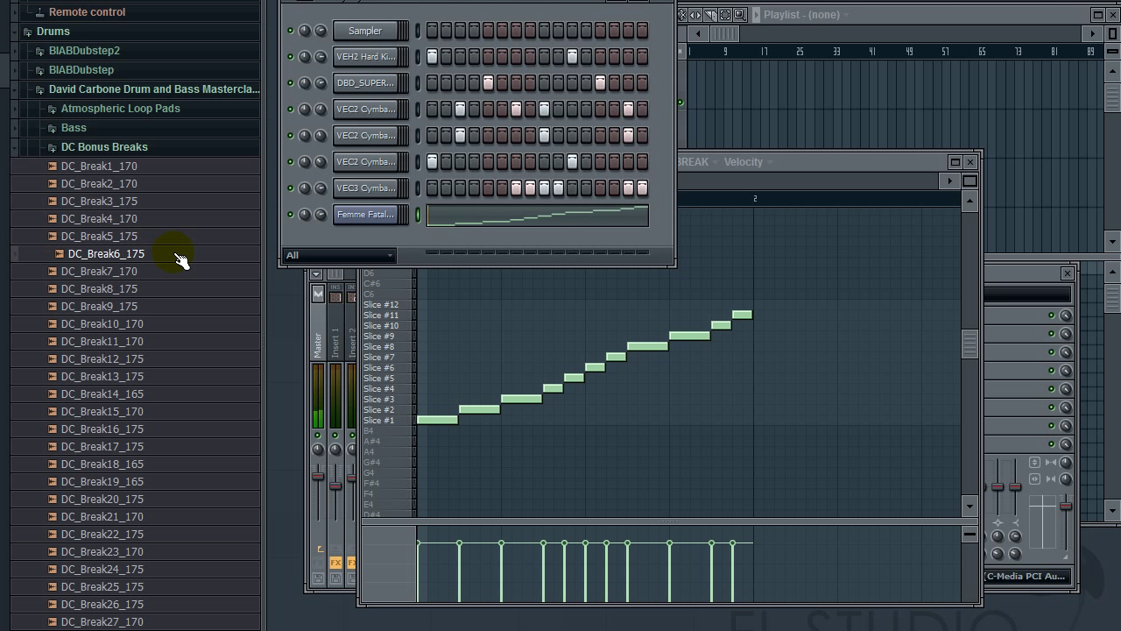
click(175, 272)
click(157, 290)
click(166, 307)
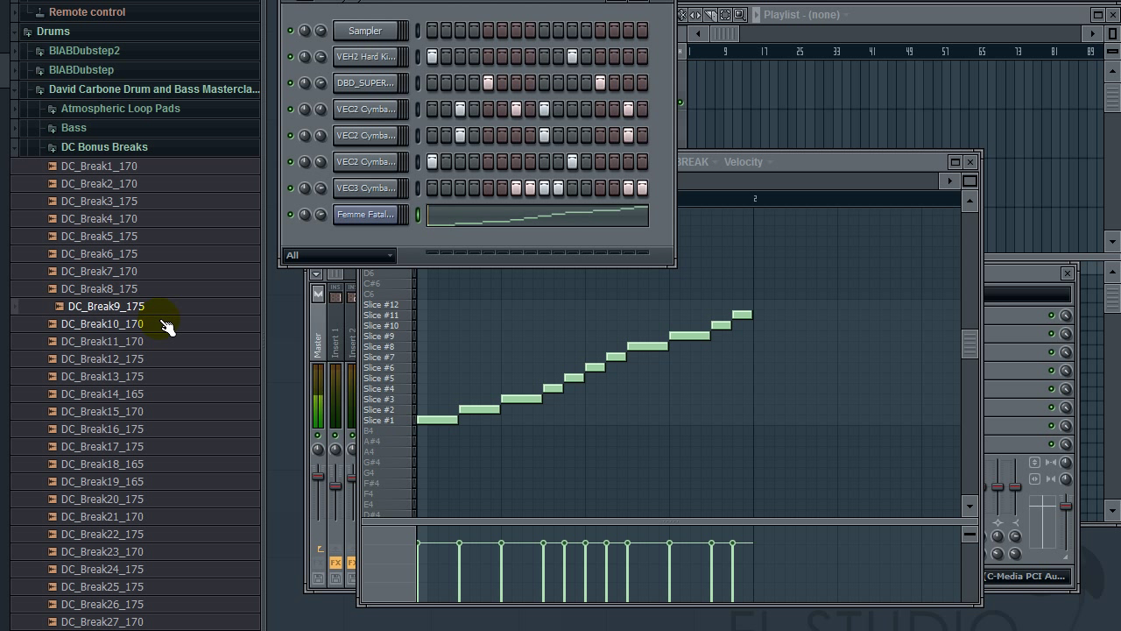
click(173, 378)
key(Up)
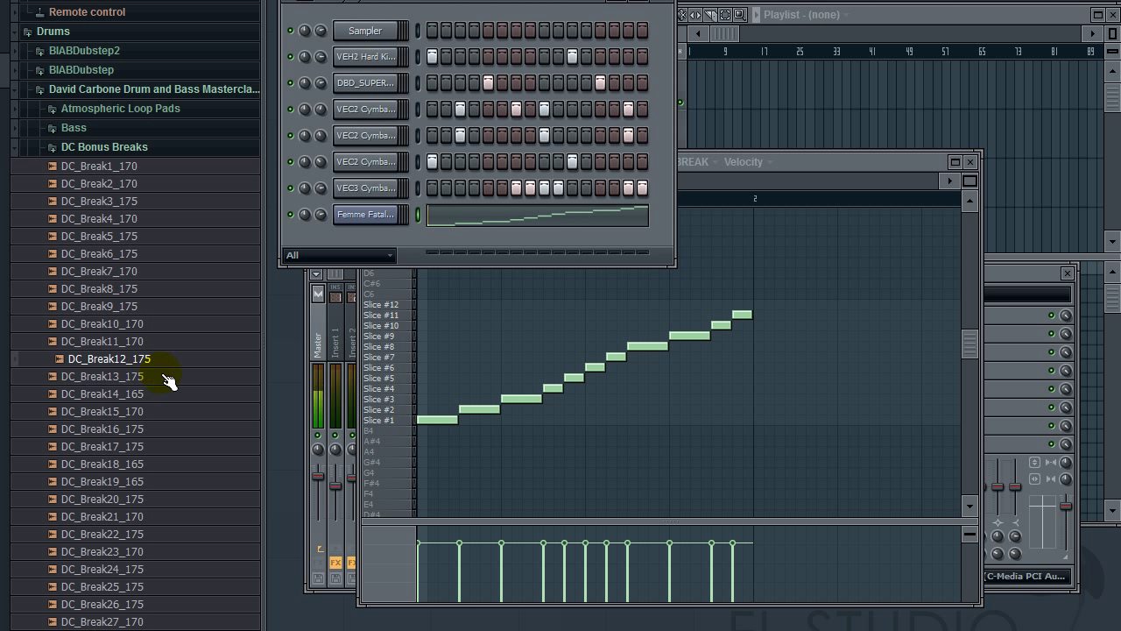
click(162, 430)
click(166, 446)
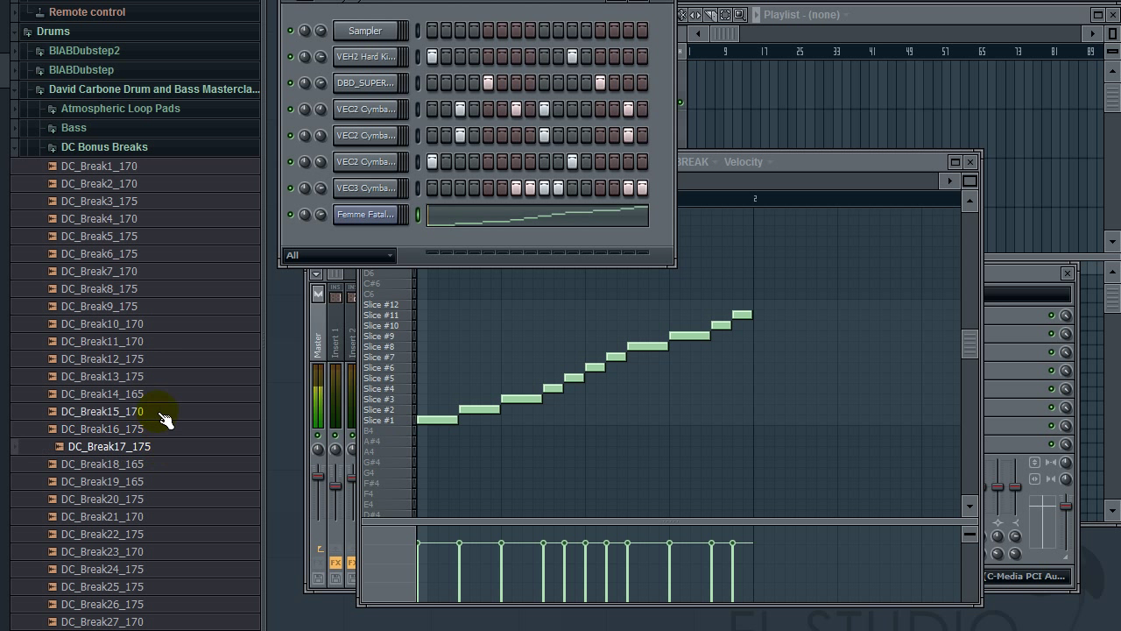
click(166, 420)
click(163, 429)
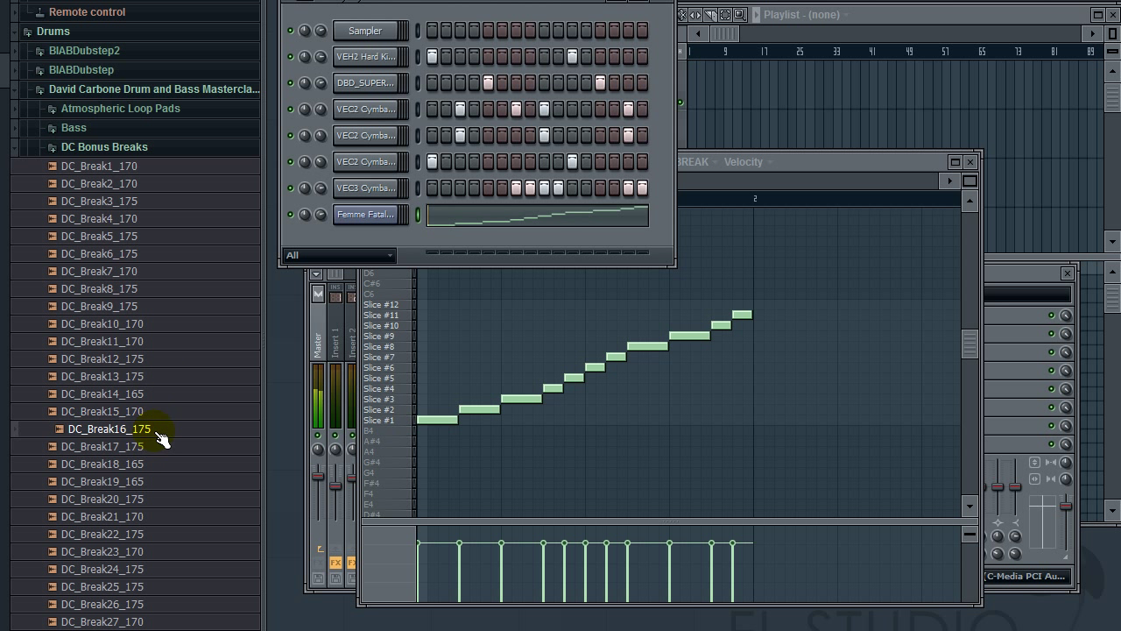
Step: Collapse the David Carbone folder and open the FULL DRUM LOOPS folder inside Trance, Dany Byrd, DBD_DRUM LOOPS
click(137, 147)
click(185, 91)
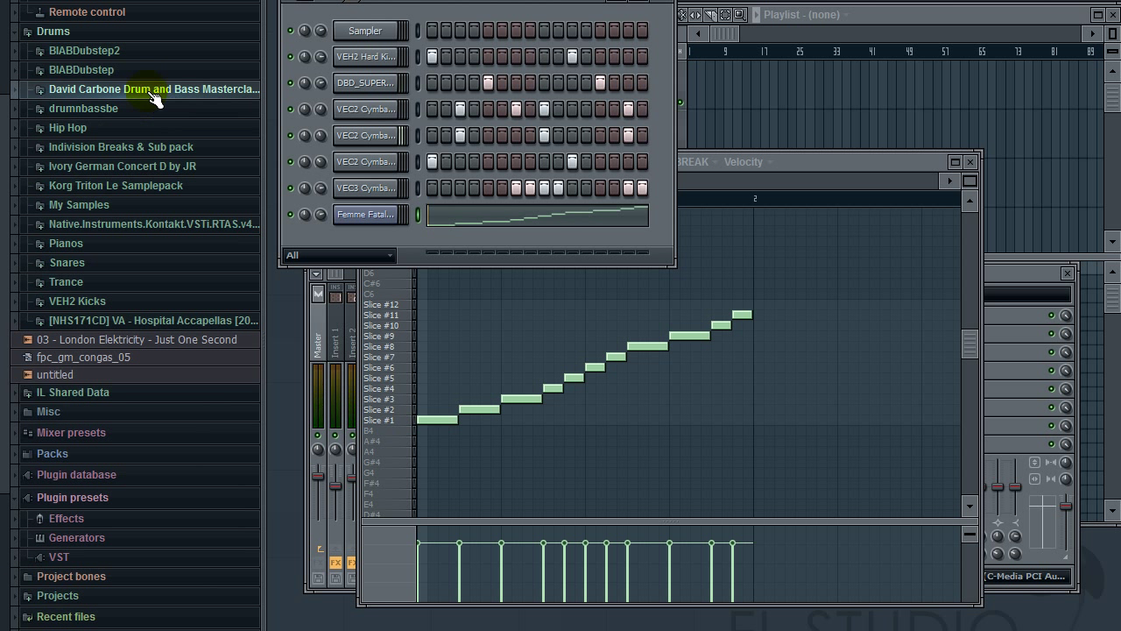
scroll(168, 185, up, 1)
scroll(169, 191, up, 5)
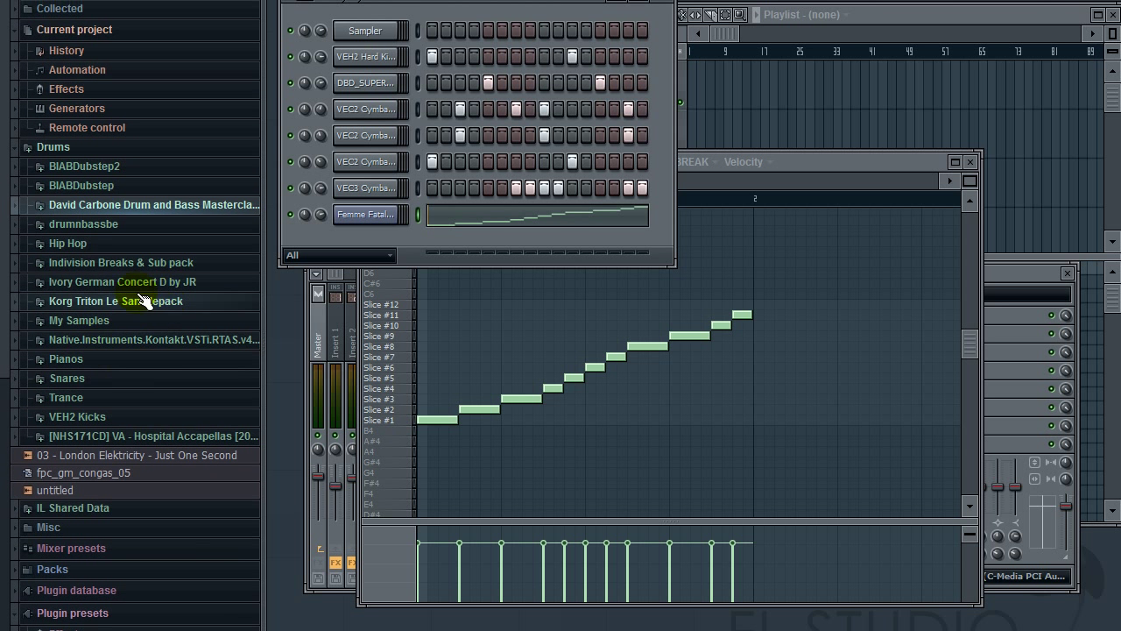
click(94, 399)
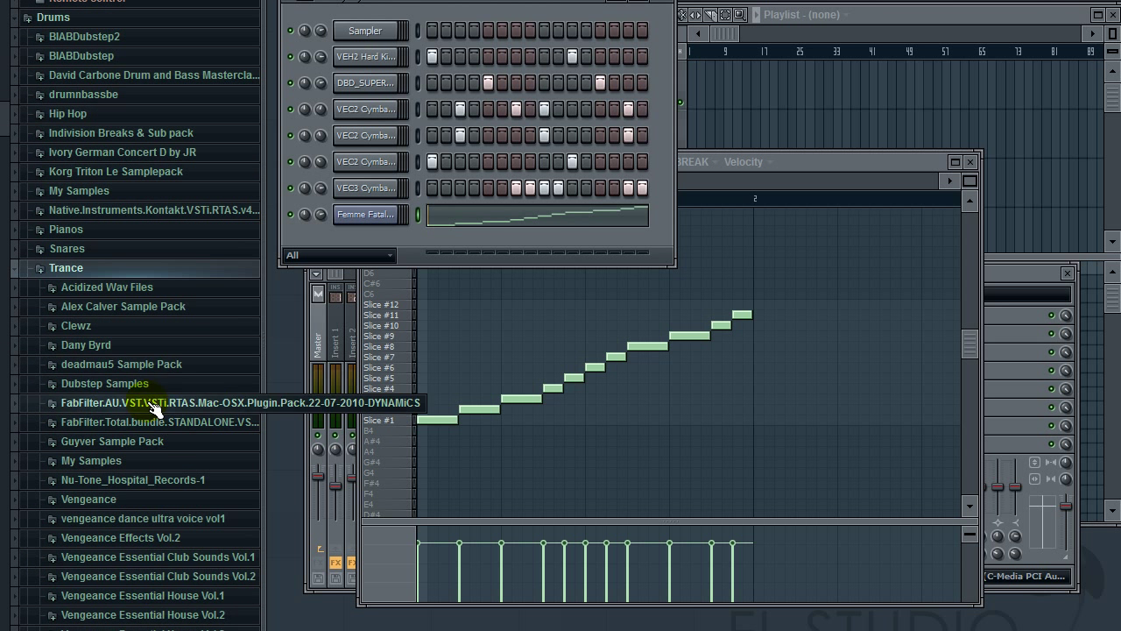
click(192, 351)
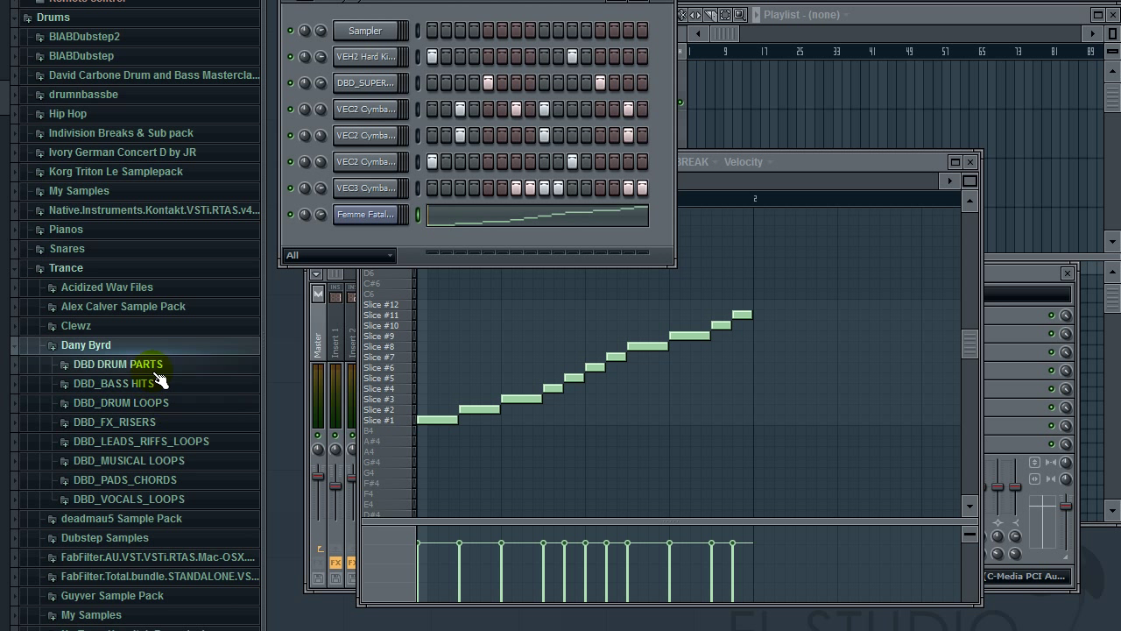
click(155, 364)
click(190, 387)
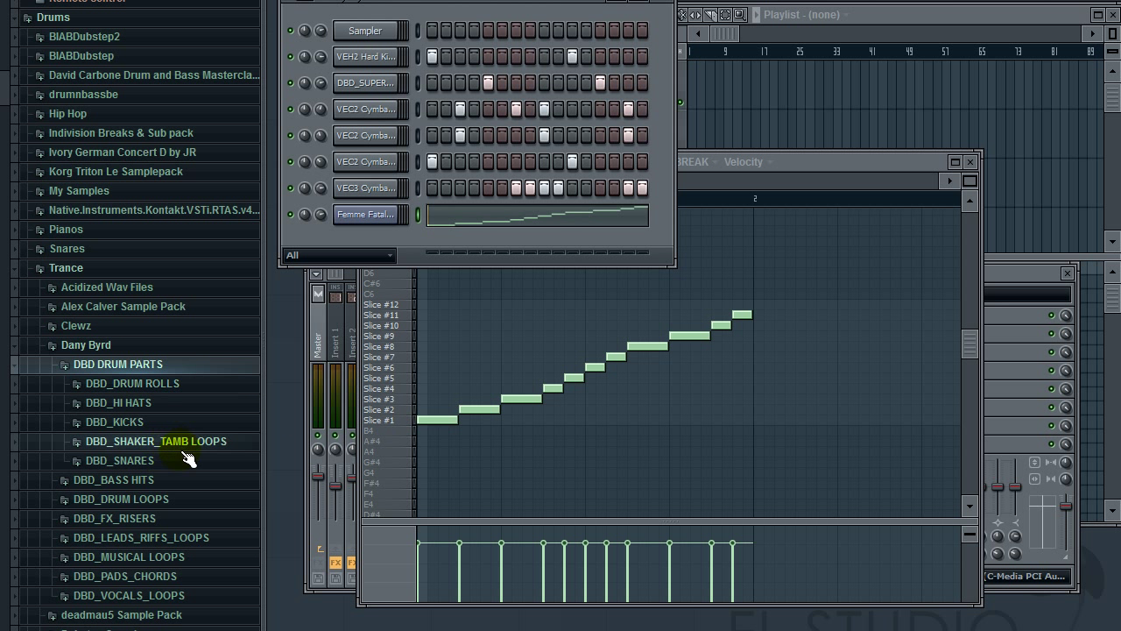
click(163, 363)
click(178, 408)
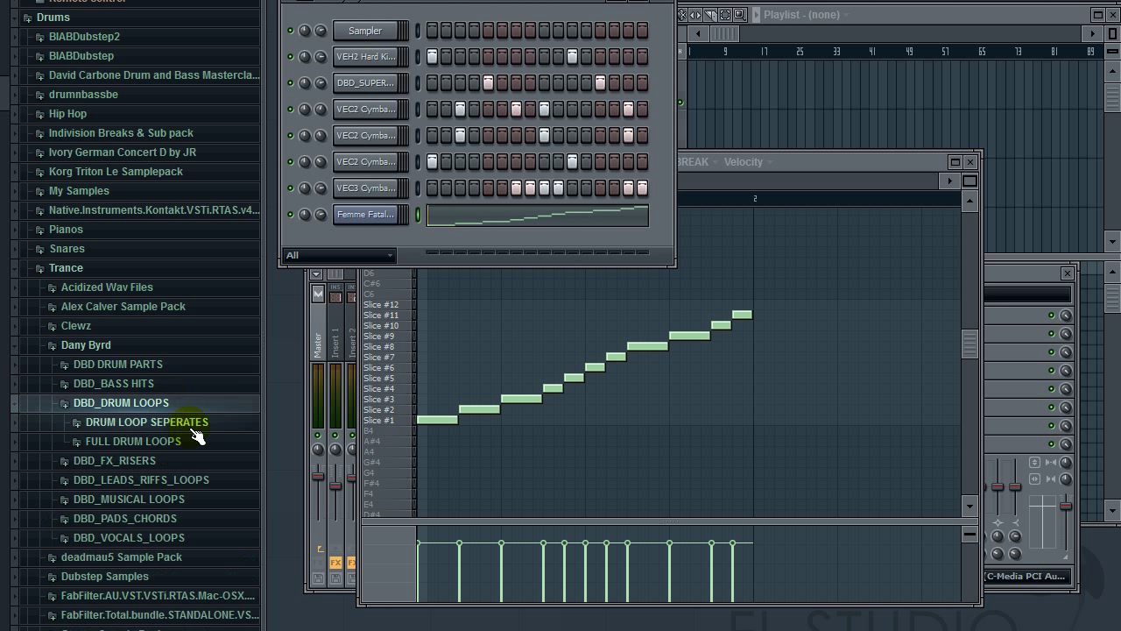
click(188, 445)
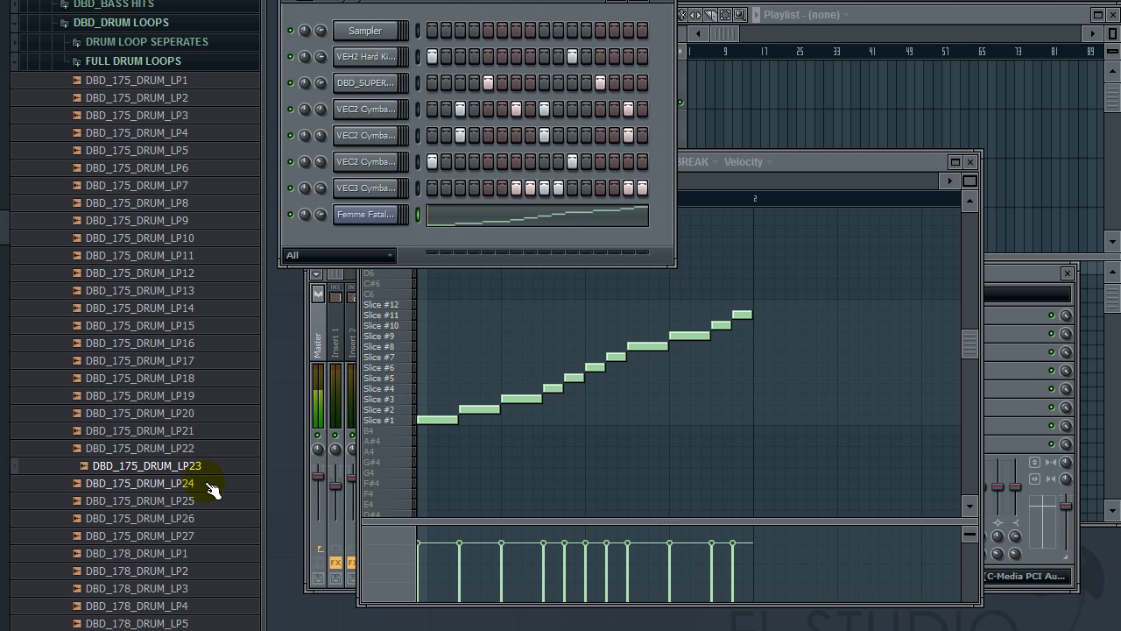
Step: Audition the DBD_175 full drum loops from LP27 back to LP15
click(197, 538)
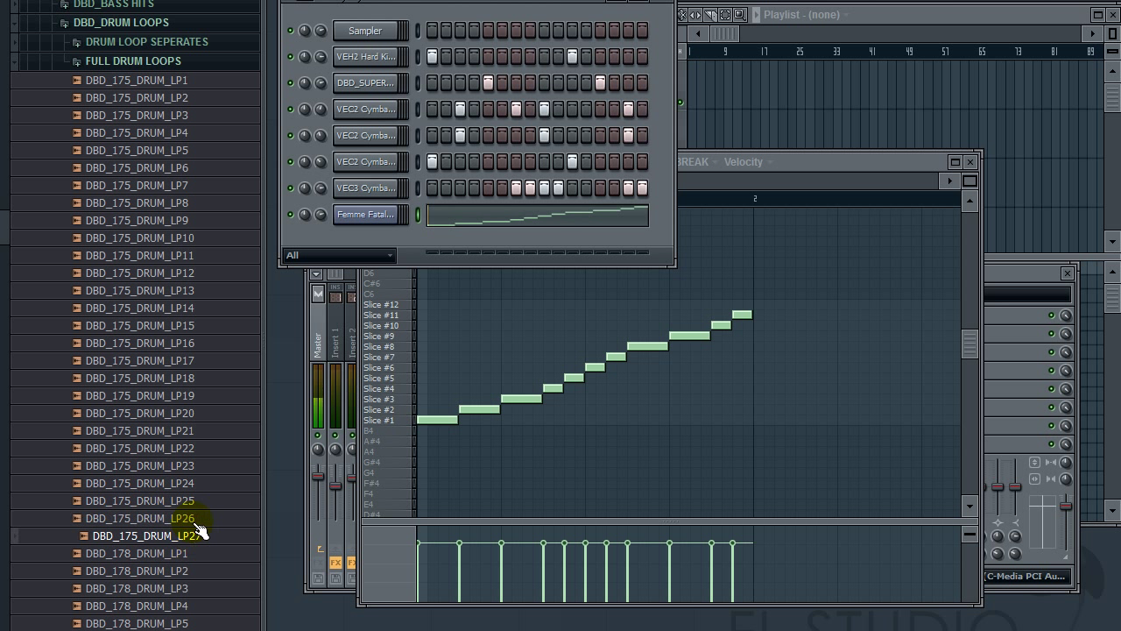
click(196, 465)
key(Up)
key(Up)
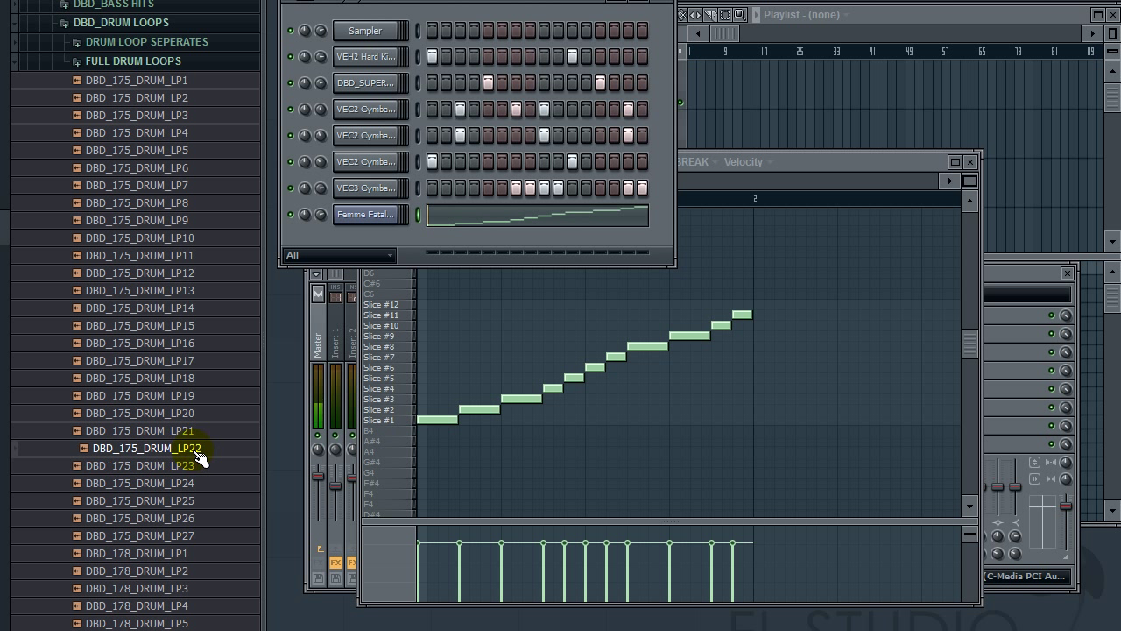
key(Up)
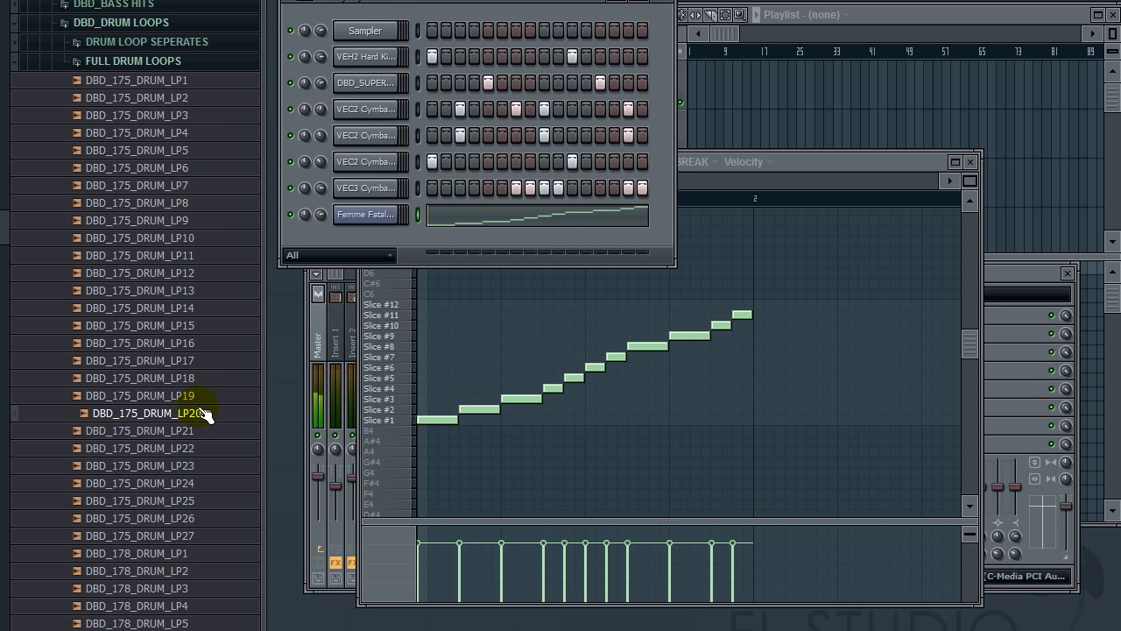
click(210, 395)
click(202, 378)
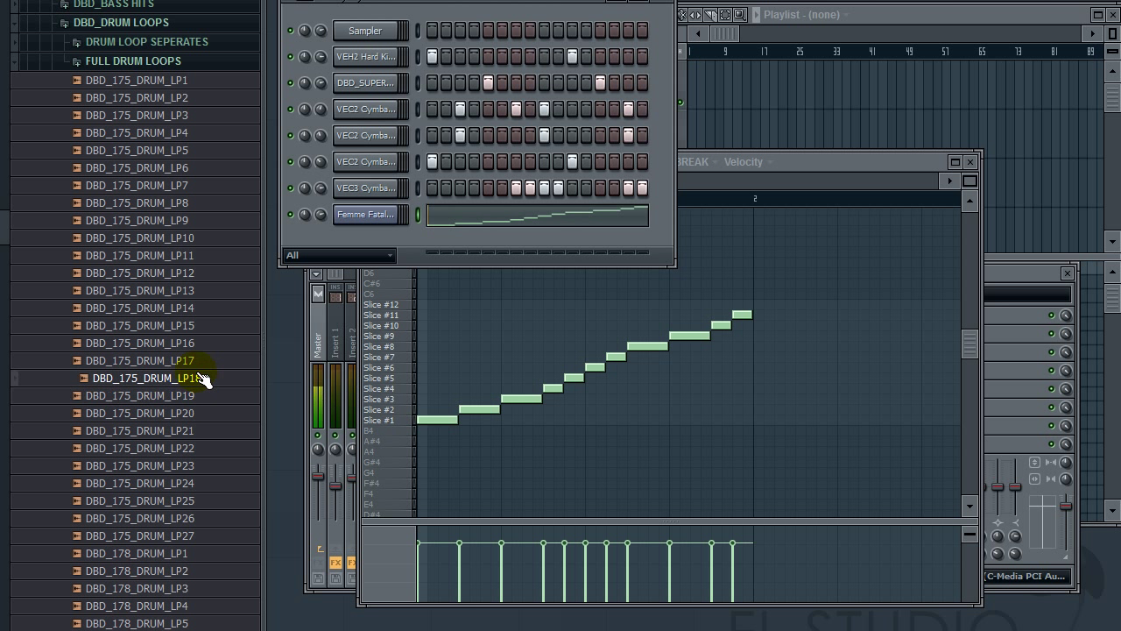
click(197, 360)
click(202, 342)
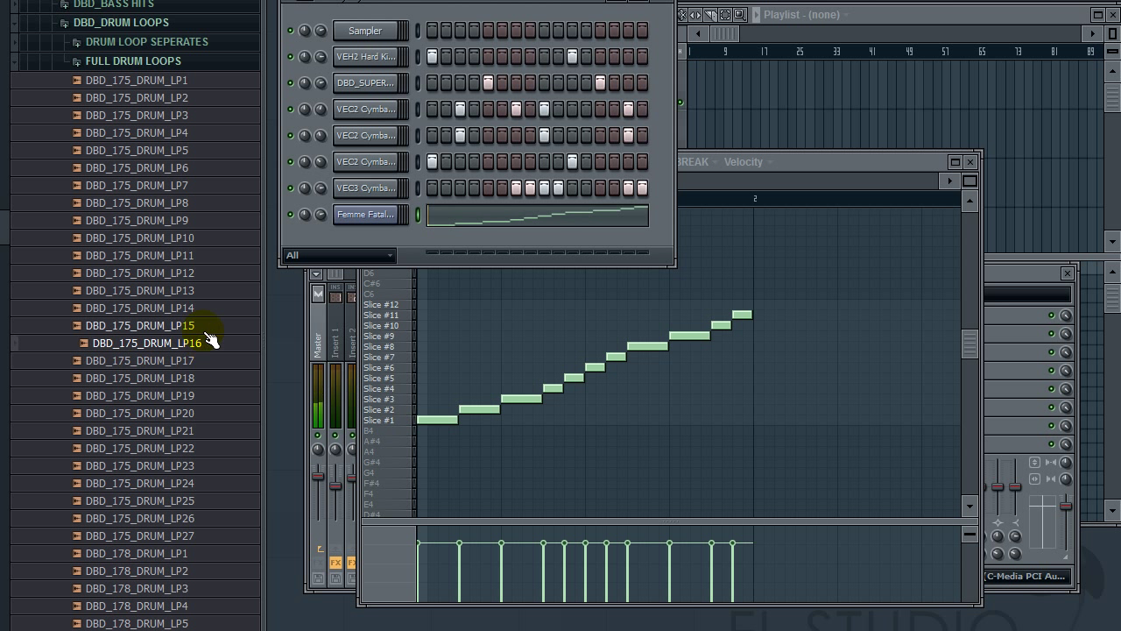
click(202, 327)
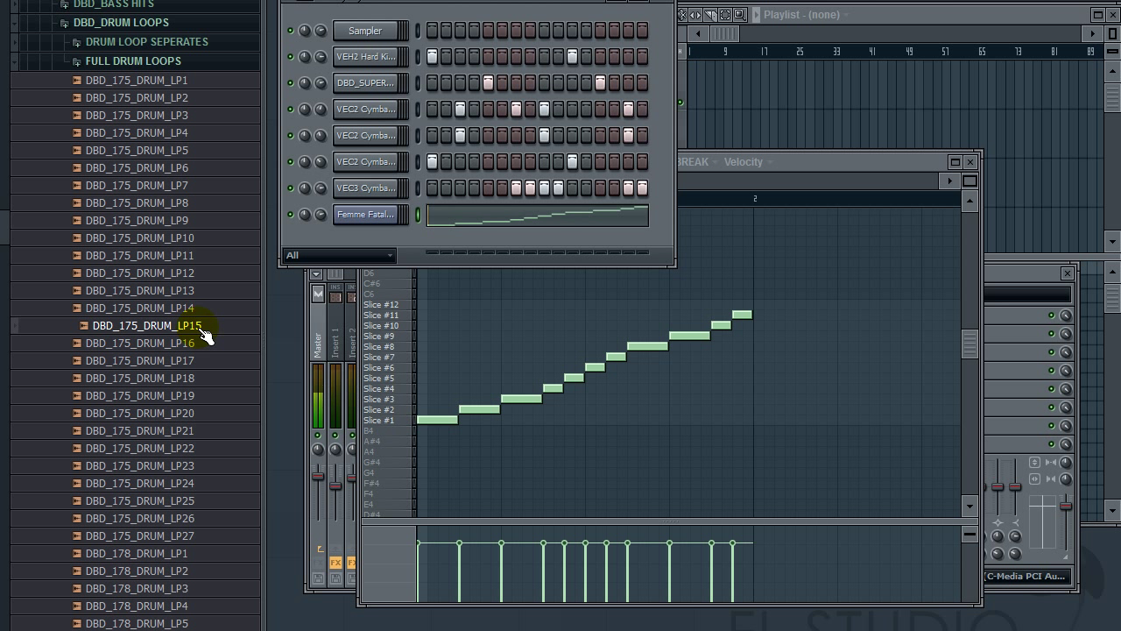
Step: Load DBD_175_DRUM_LP15 into a new Fruity Slicer channel and quantize its notes with the Default groove template
right_click(202, 328)
click(215, 321)
right_click(219, 323)
click(331, 415)
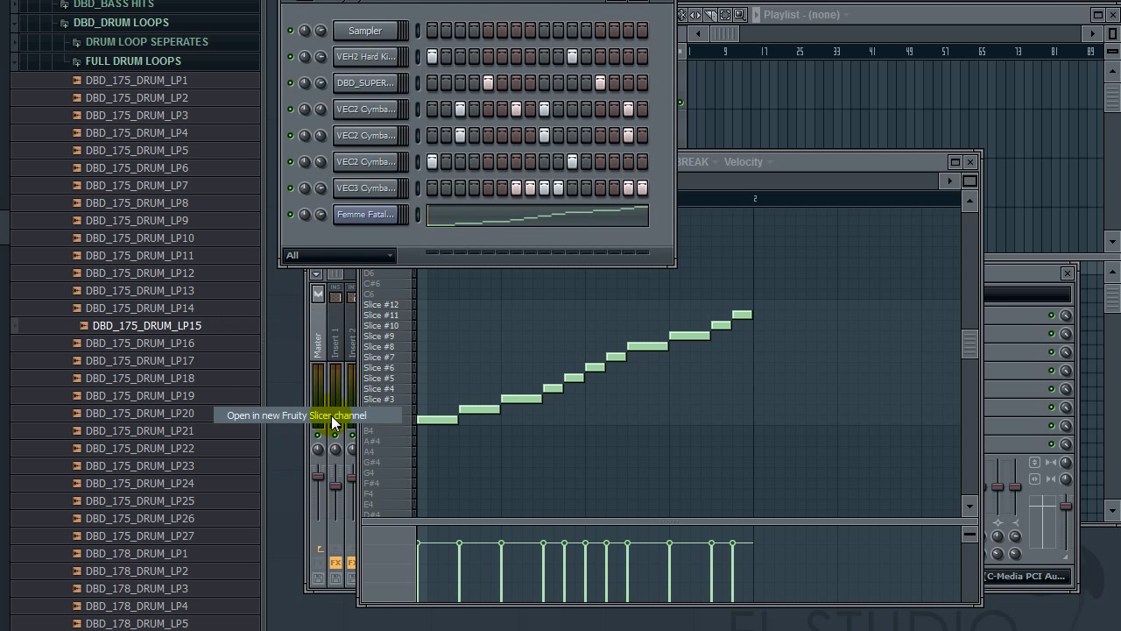
key(alt+q)
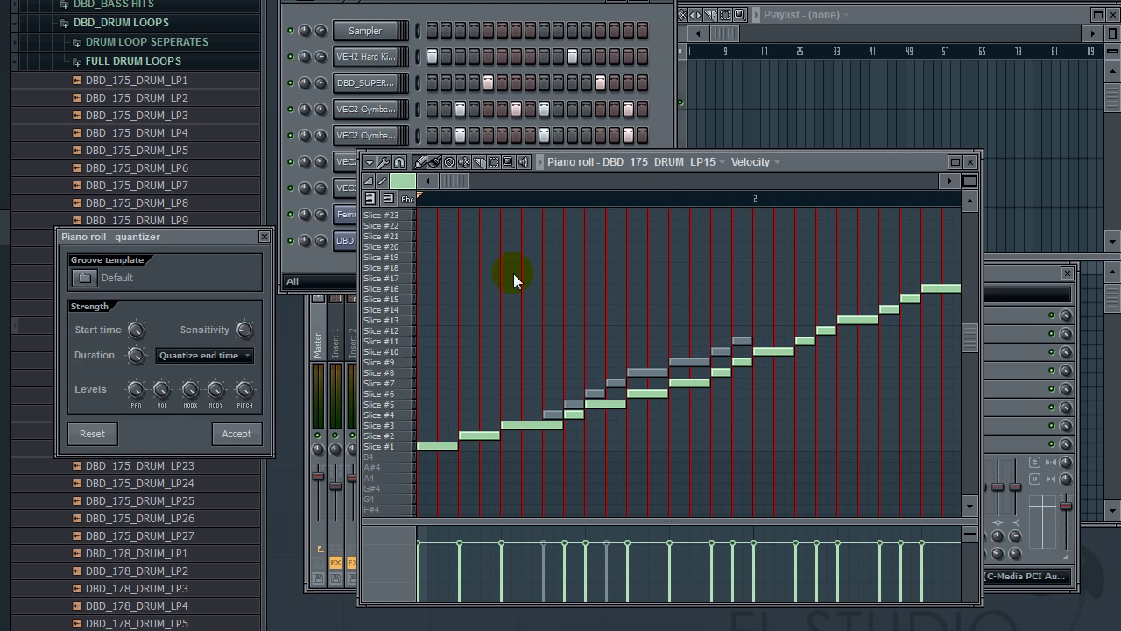
click(237, 433)
Step: Delete the DBD_175_DRUM_LP15 slice notes from bar 2 onward and close the piano roll
double_click(819, 160)
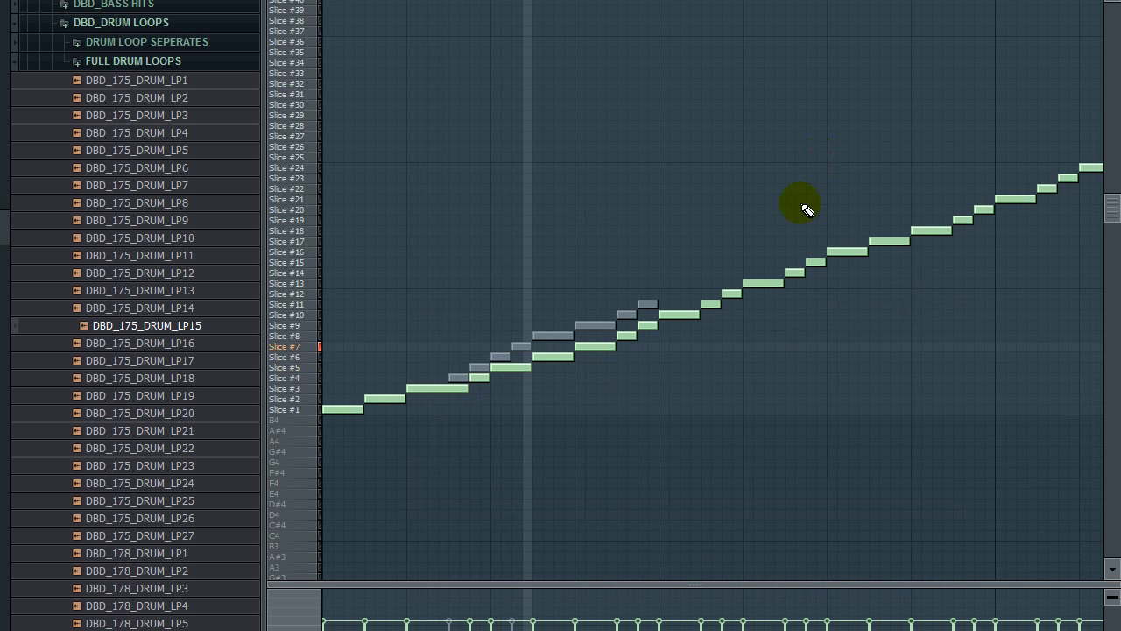
scroll(468, 278, right, 5)
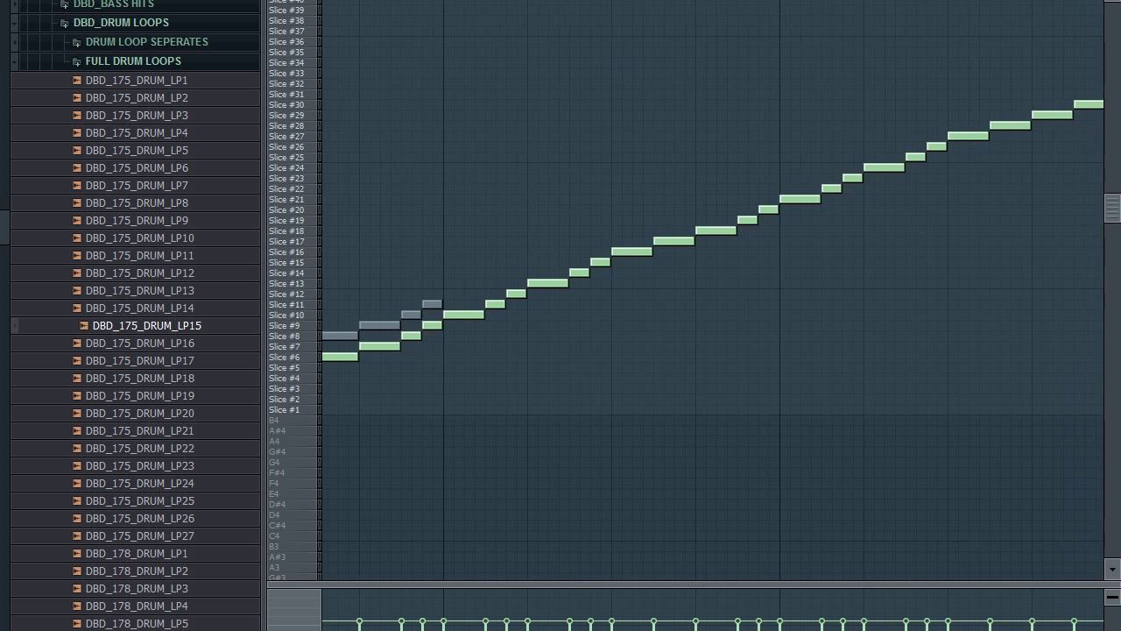
drag(409, 325, 1095, 1)
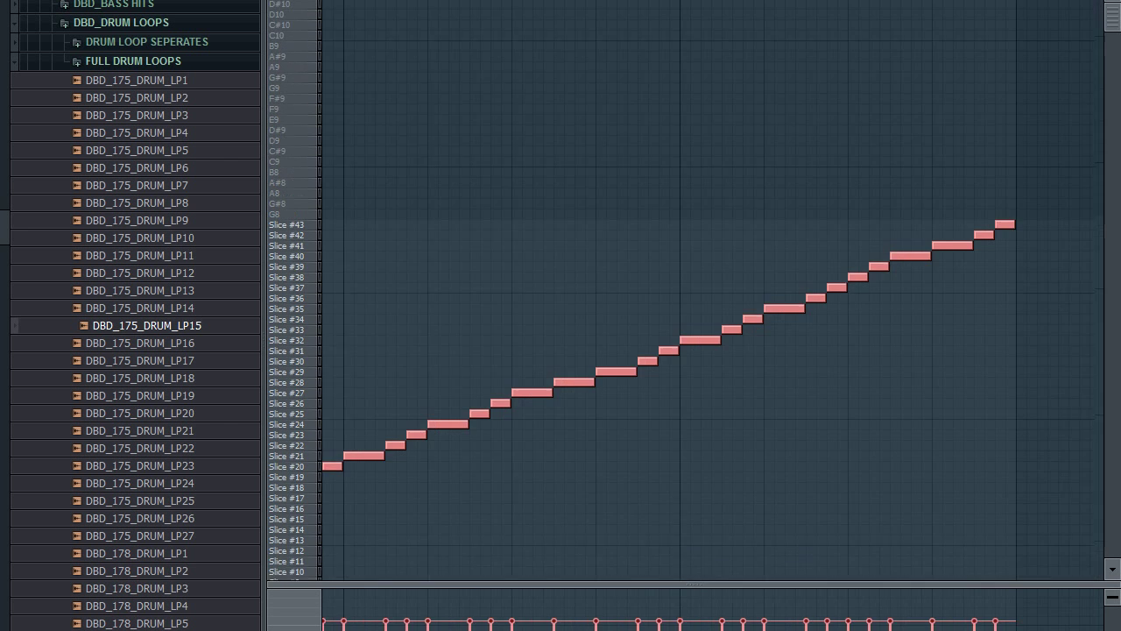
key(Delete)
key(F7)
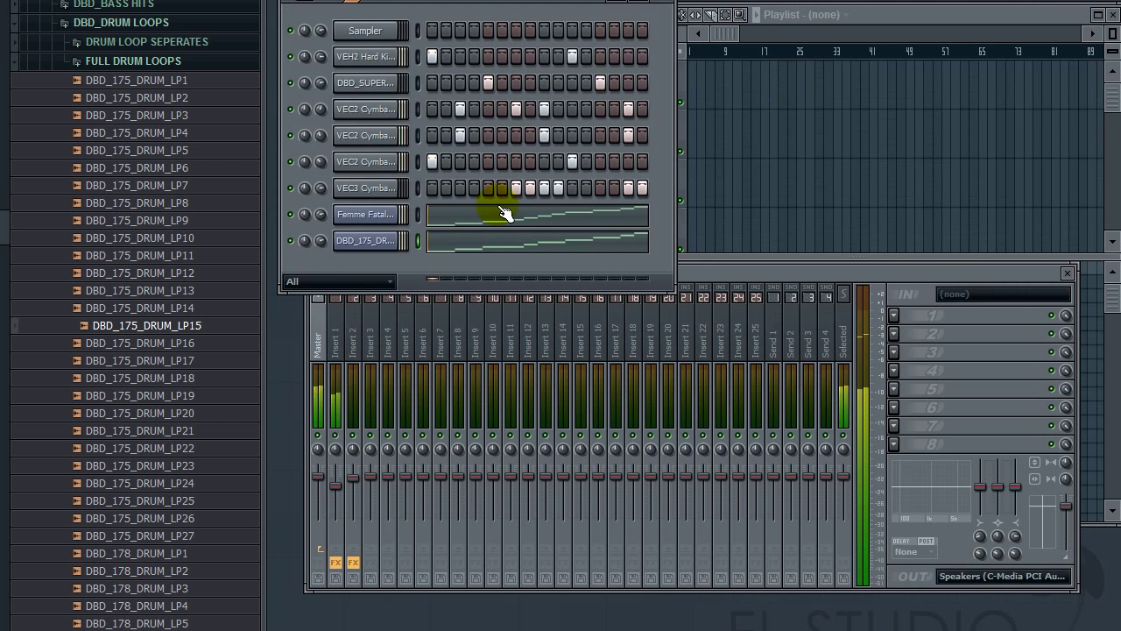
Step: Solo the DBD_175_DRUM_LP15 channel, play the pattern and set its instrument filter type to HP
click(362, 241)
right_click(291, 241)
key(space)
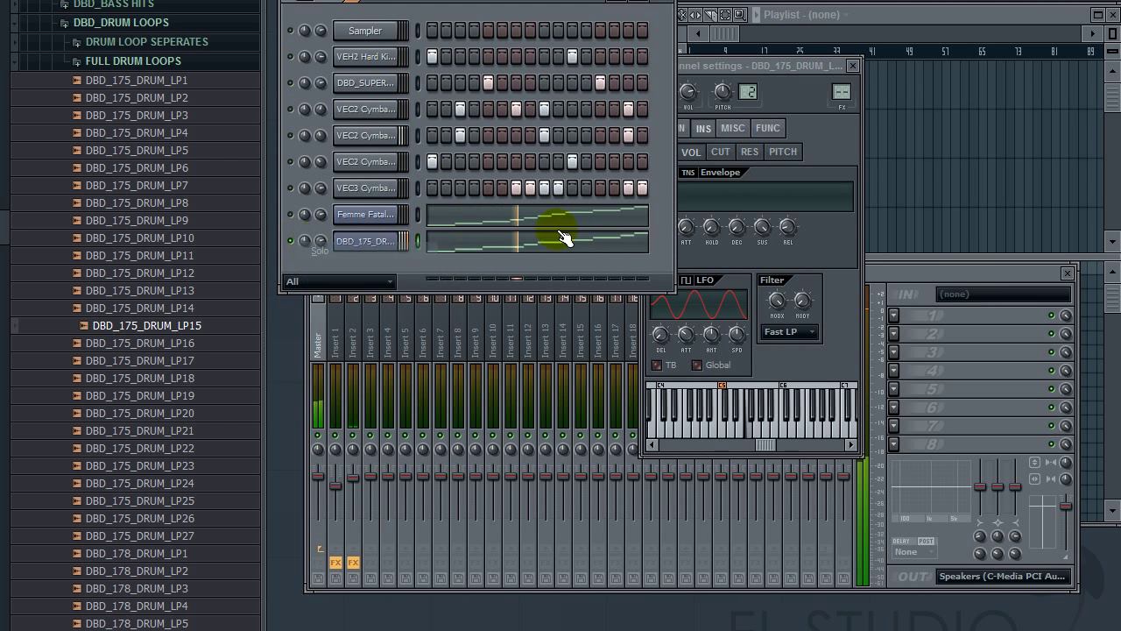
click(792, 331)
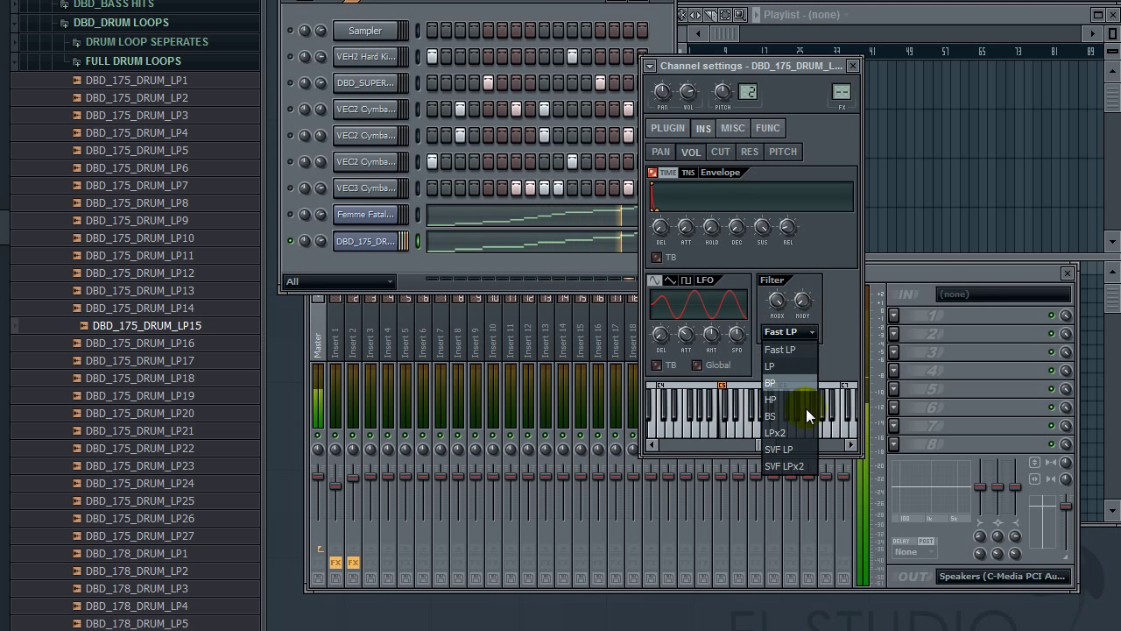
click(800, 389)
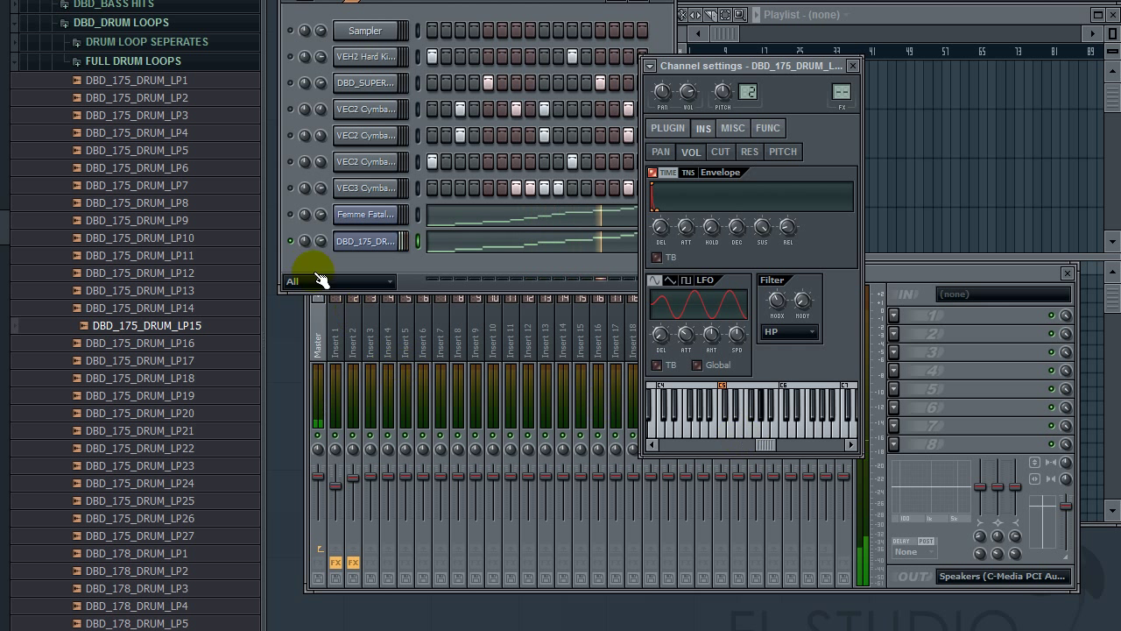
Step: Unmute the Femme Fatale BREAK, cymbal, snare and kick channels to hear the loop in the full pattern
click(295, 231)
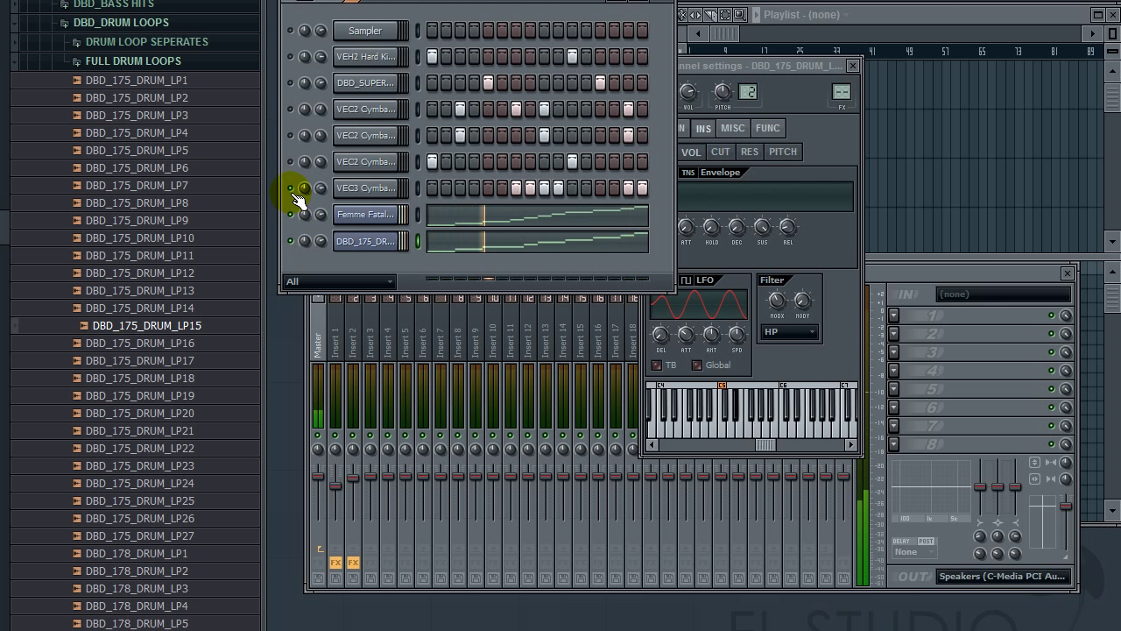
click(289, 135)
click(290, 109)
click(290, 84)
click(290, 58)
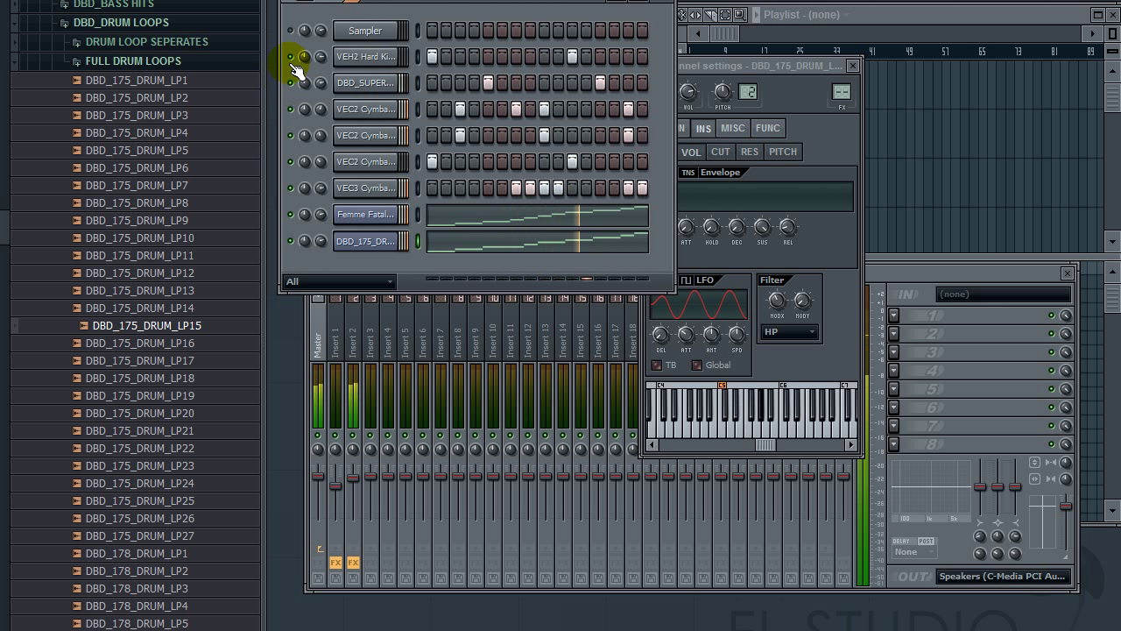
Step: Adjust the DBD_175_DRUM_LP15 channel's volume and its high-pass filter's MOD X and MOD Y, and close the channel settings
drag(321, 240, 321, 263)
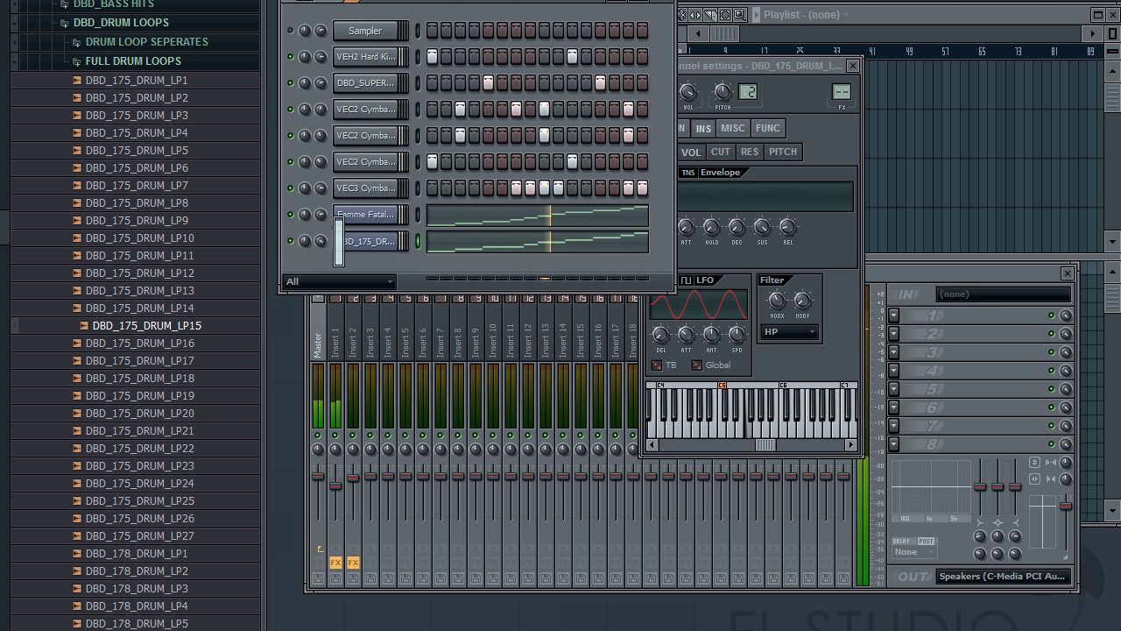
click(772, 300)
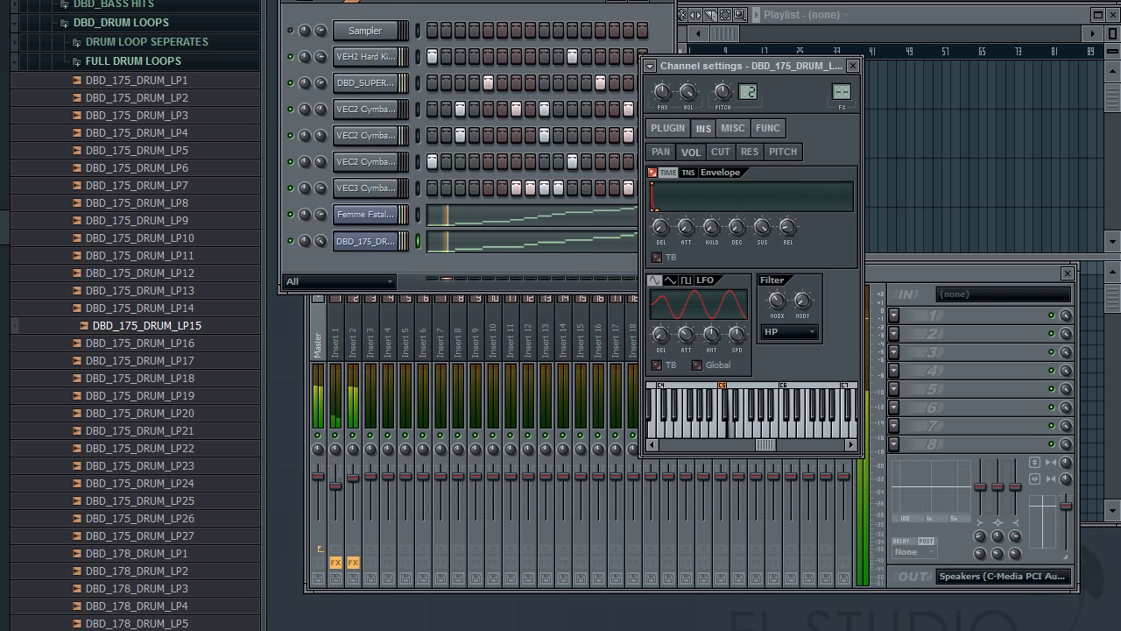
click(797, 307)
click(852, 66)
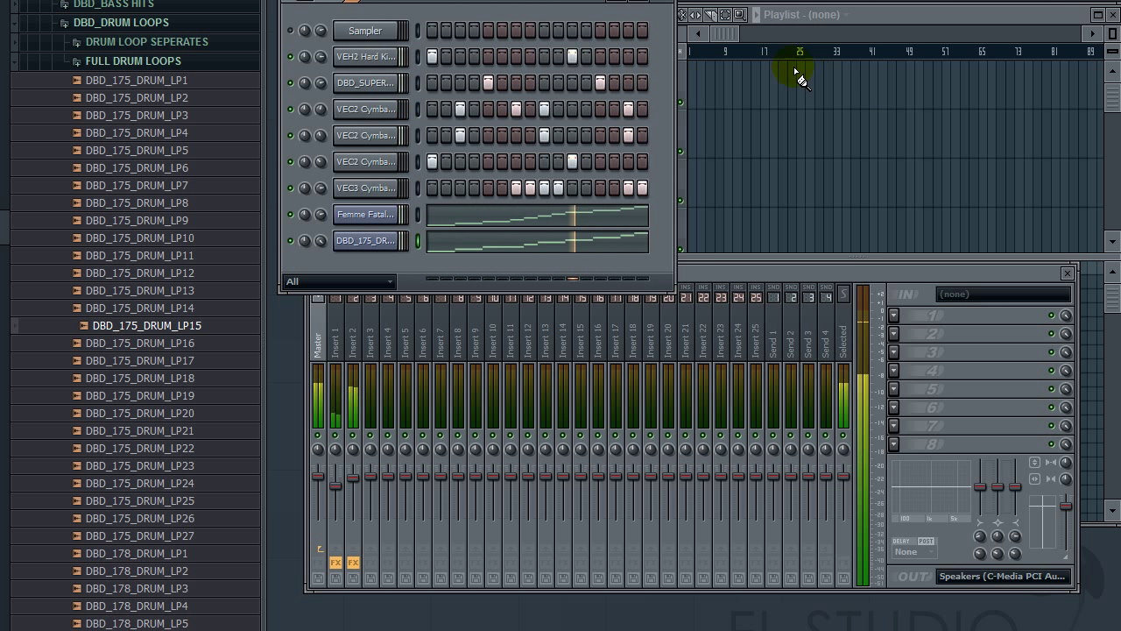
Step: Collapse the DBD_DRUM LOOPS folder and open the DBD_SHAKER_TAMB LOOPS folder inside DBD DRUM PARTS
click(145, 61)
scroll(175, 113, up, 3)
click(158, 75)
click(147, 37)
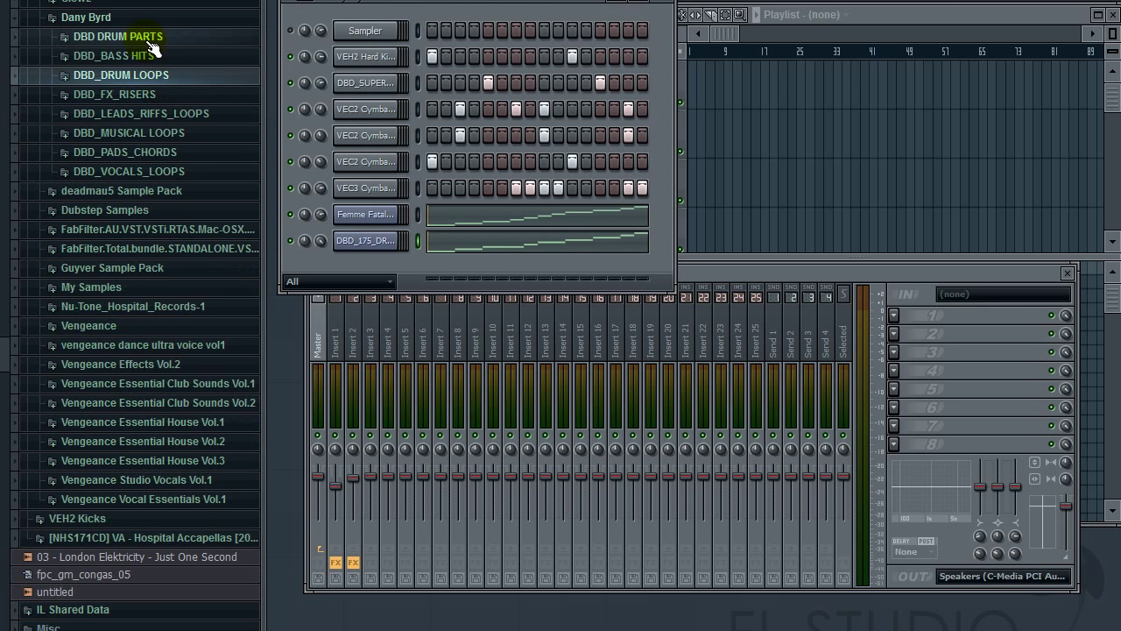
click(214, 116)
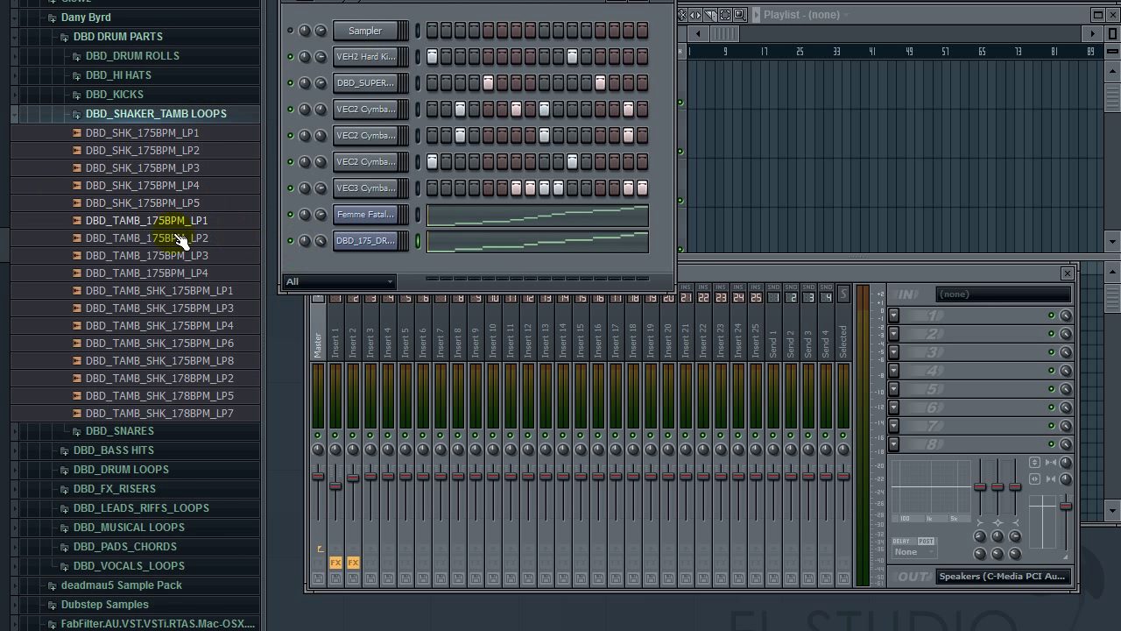
Step: Audition the DBD_SHK_175BPM loops, load DBD_SHK_175BPM_LP2 into a new channel, trigger it on the first step and play the pattern
click(187, 188)
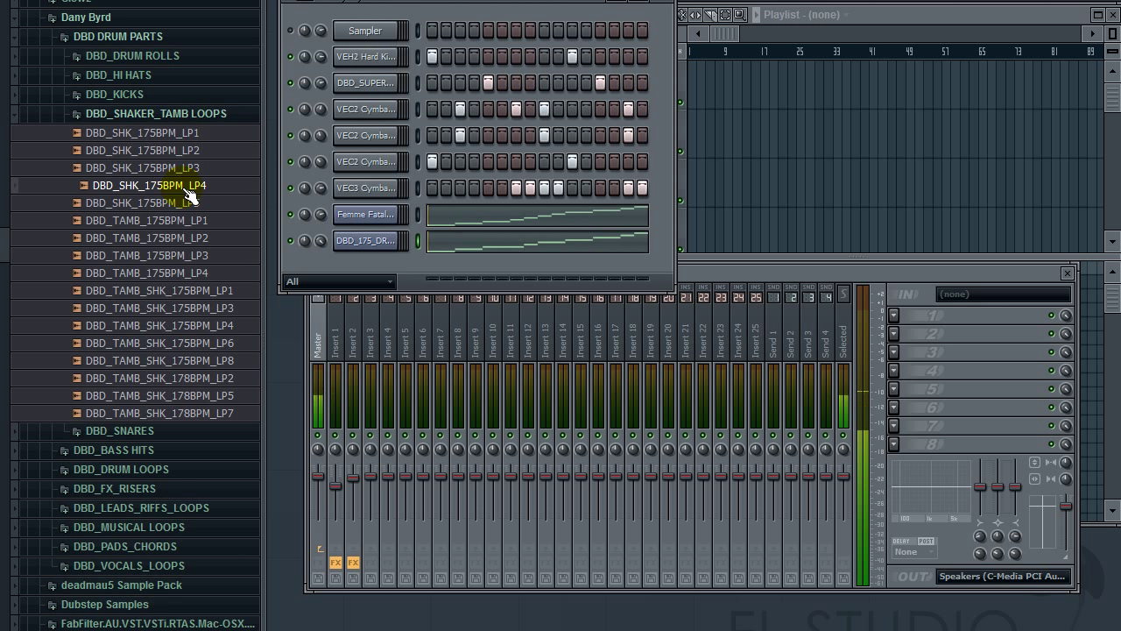
click(163, 171)
click(166, 152)
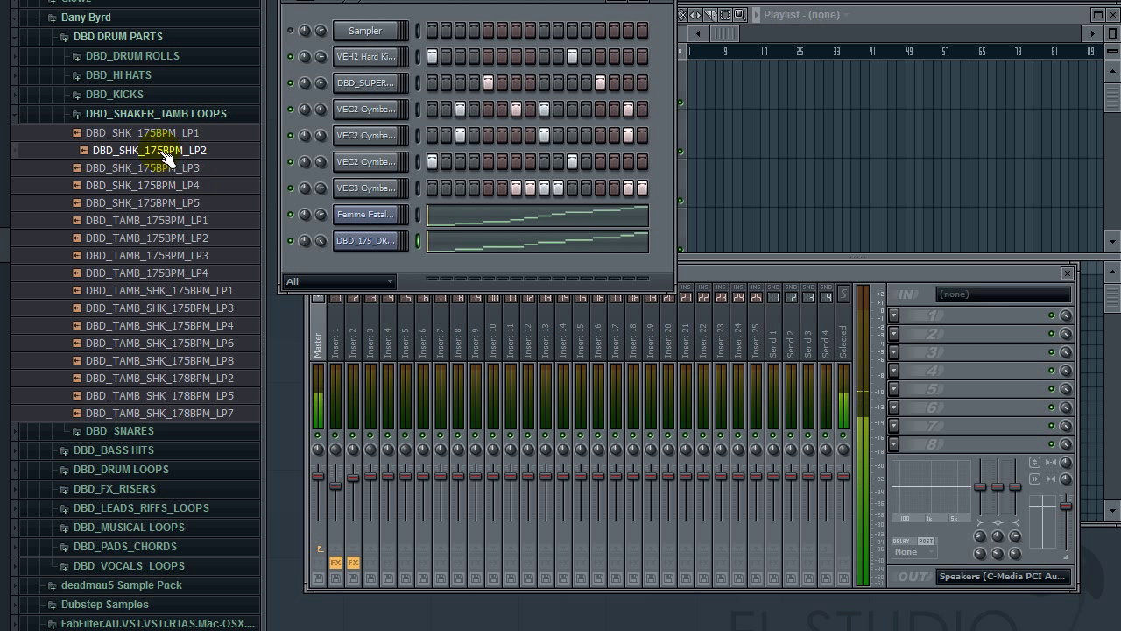
right_click(200, 157)
click(289, 167)
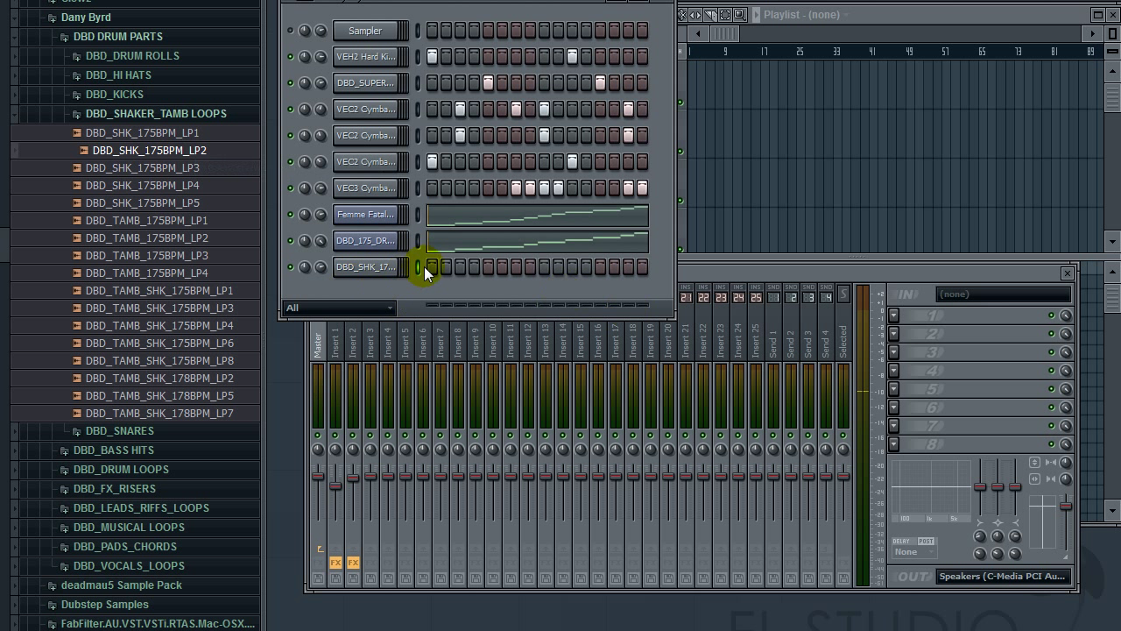
key(space)
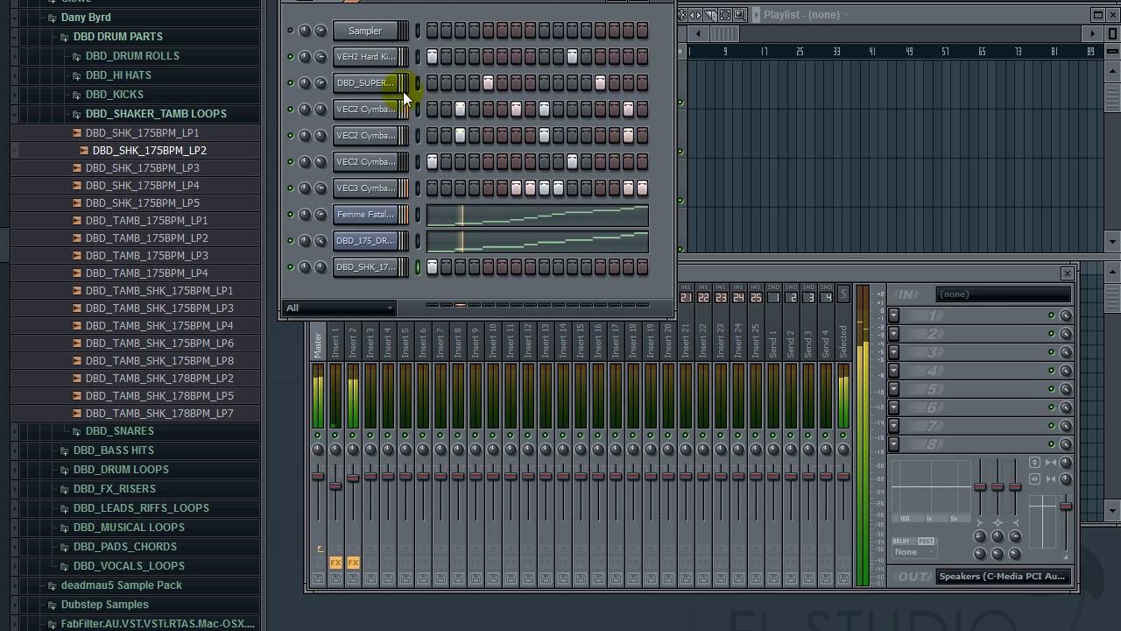
Step: Balance the channel volumes while the pattern plays, checking the VEH2 Hard Kicks and VEC3 Cymbals HH channel settings, and stop playback
click(392, 56)
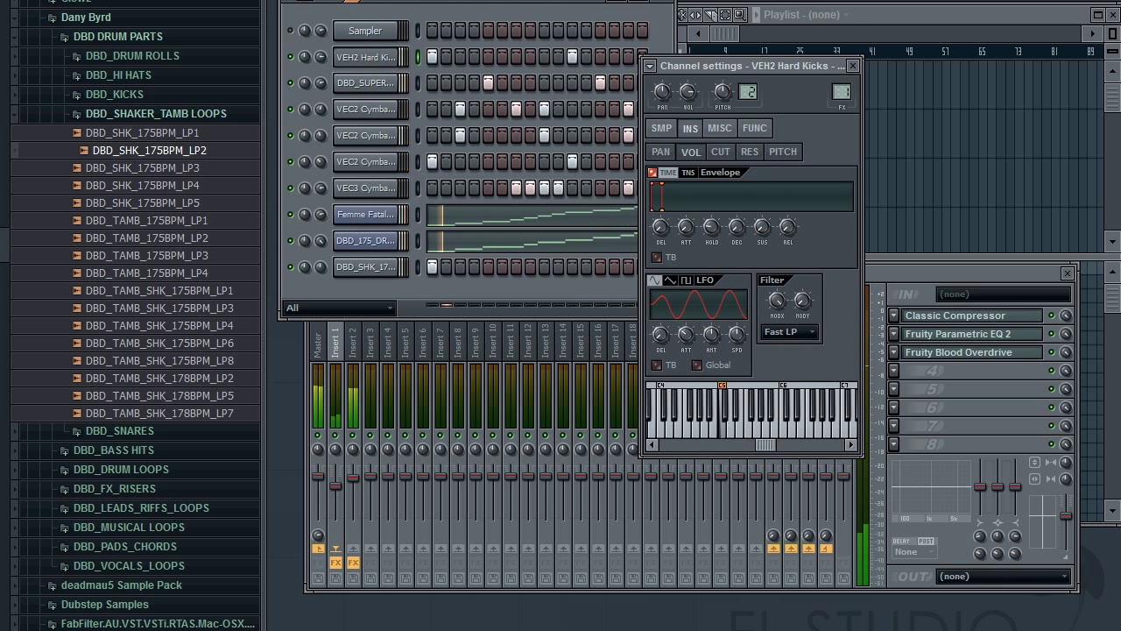
click(853, 65)
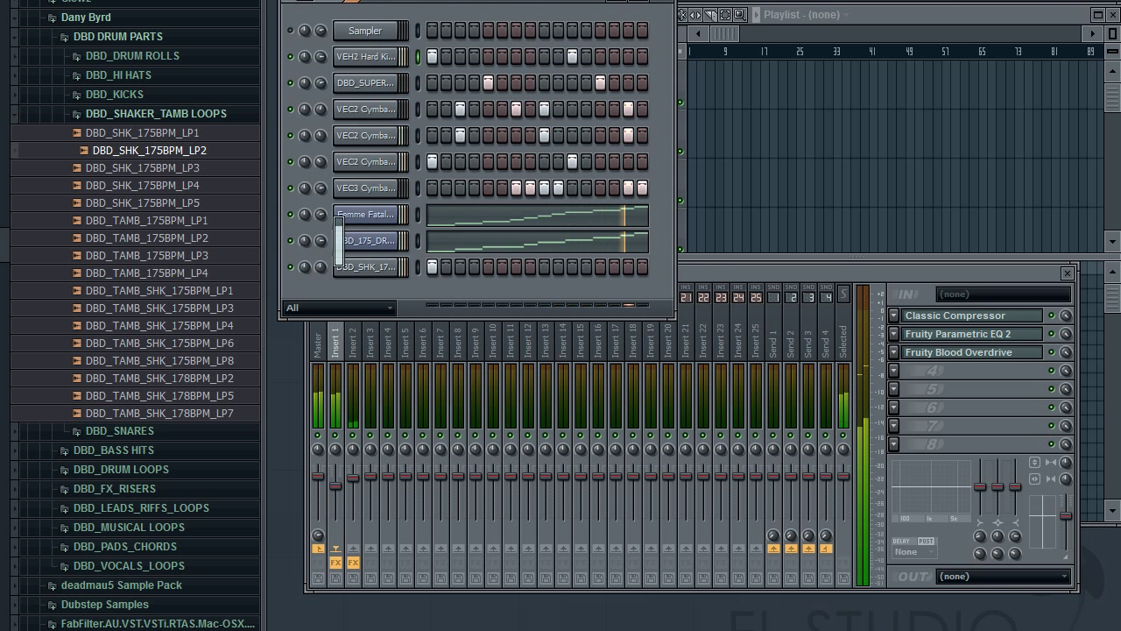
click(362, 187)
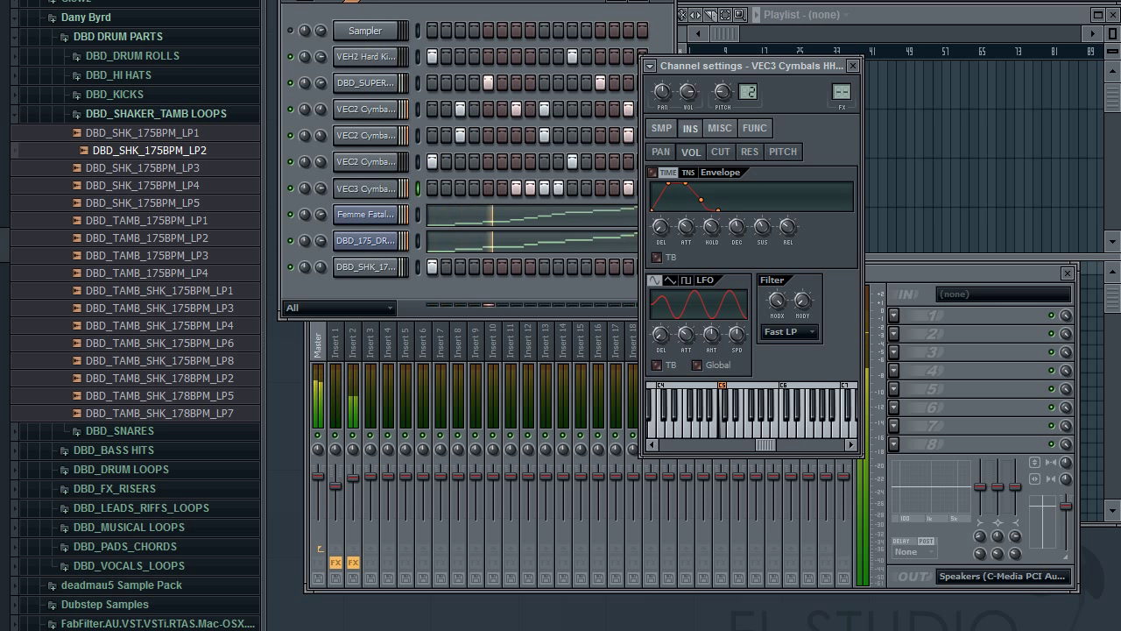
click(851, 67)
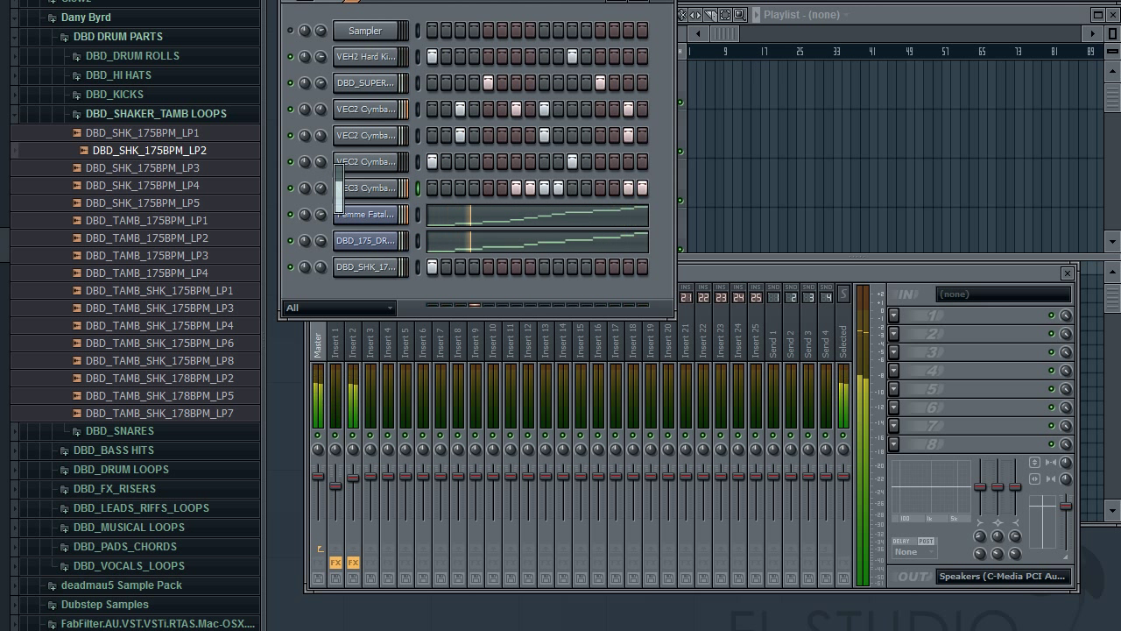
click(367, 187)
drag(722, 91, 722, 91)
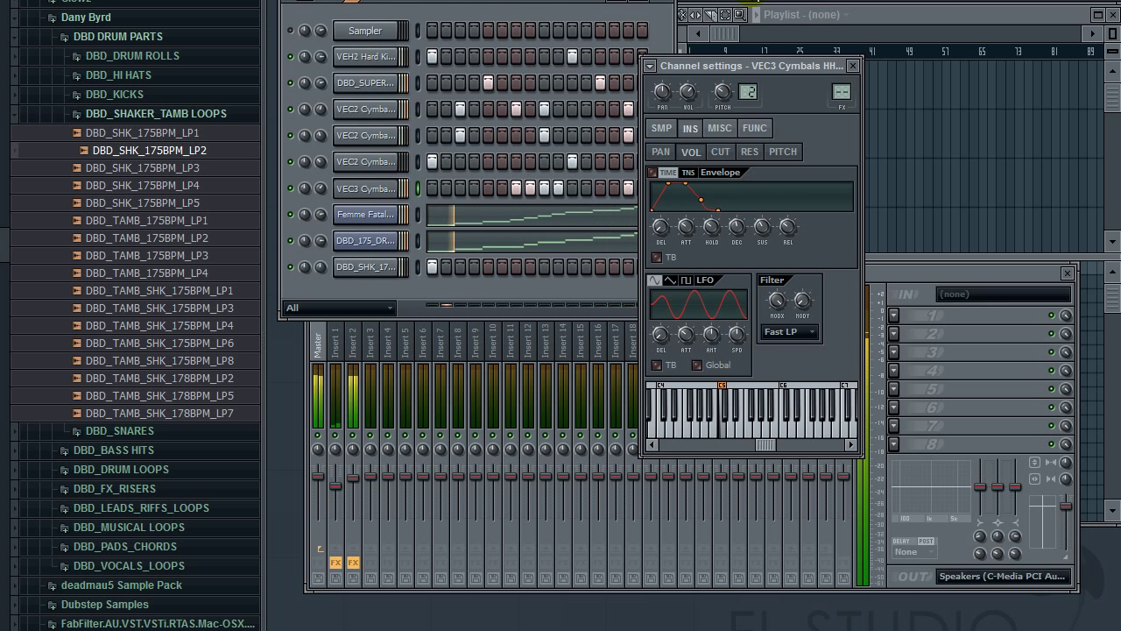
click(851, 67)
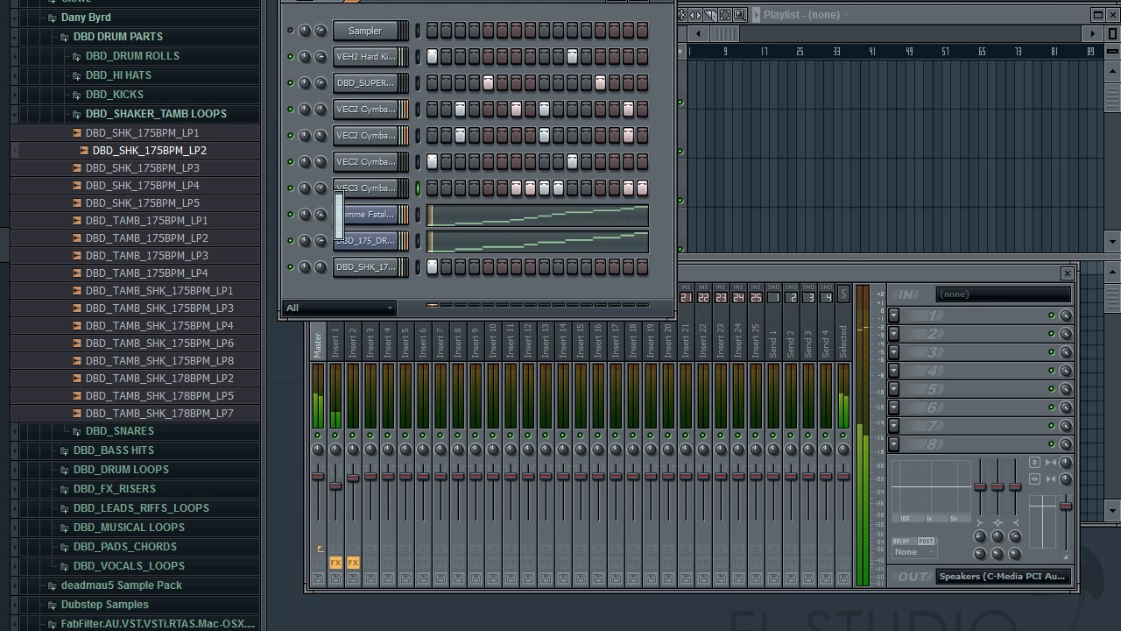
key(space)
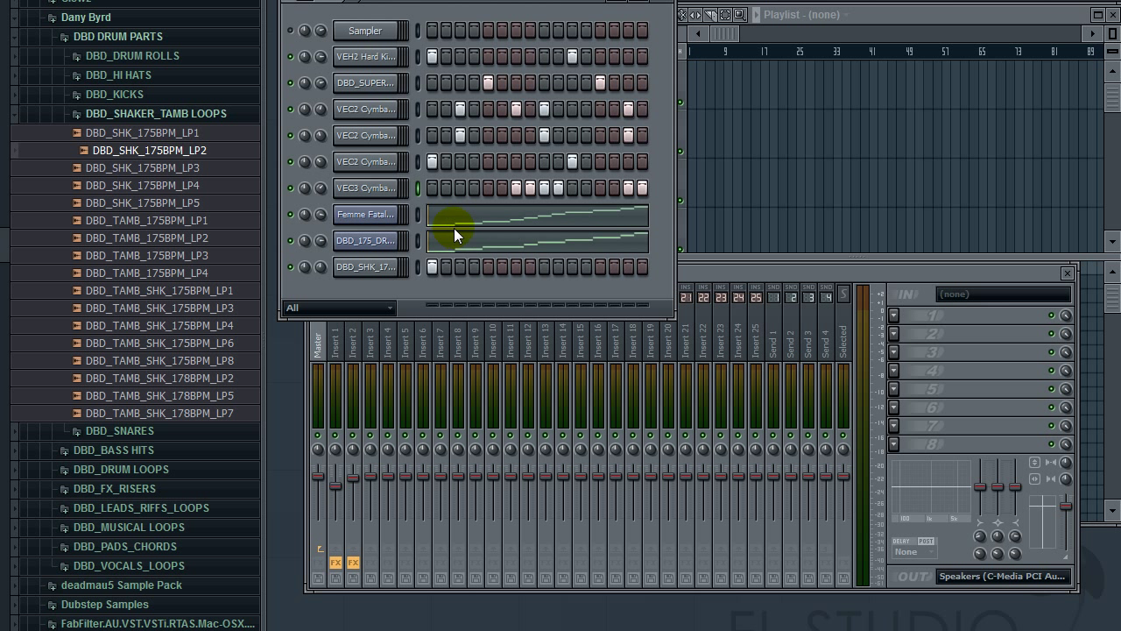
Step: Collapse the DBD_SHAKER_TAMB LOOPS folder and look through the surrounding sample pack folders
click(178, 113)
scroll(182, 132, up, 2)
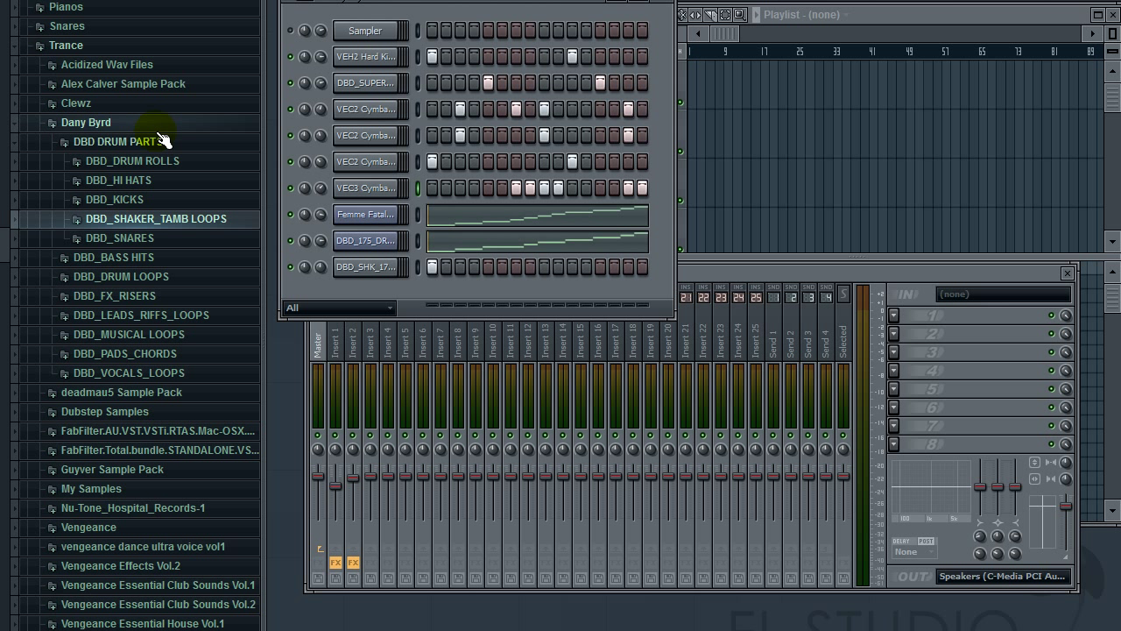
scroll(211, 430, down, 4)
scroll(213, 436, up, 5)
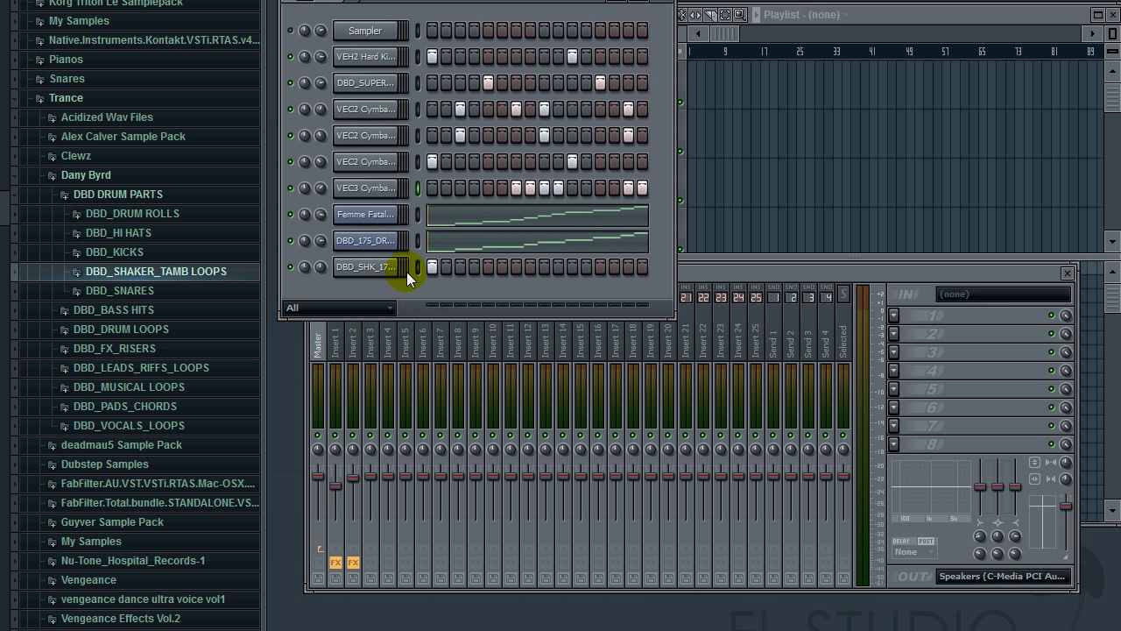
Step: Play the full layered pattern, stop it and bring the Playlist window in front of the channel rack and mixer
drag(482, 5, 482, 0)
key(space)
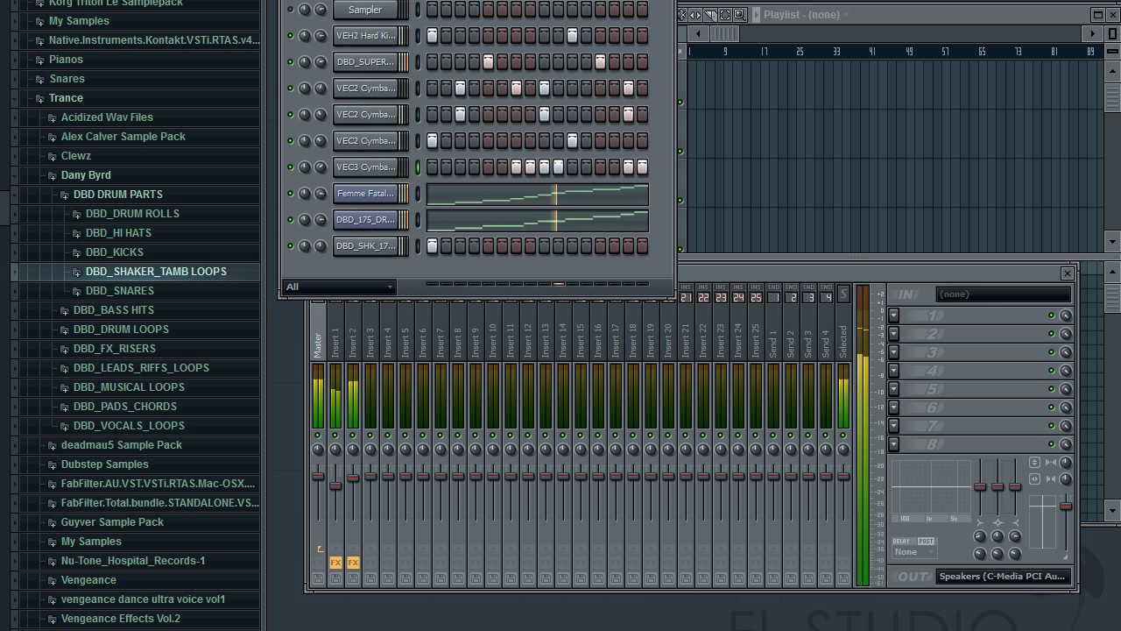
key(space)
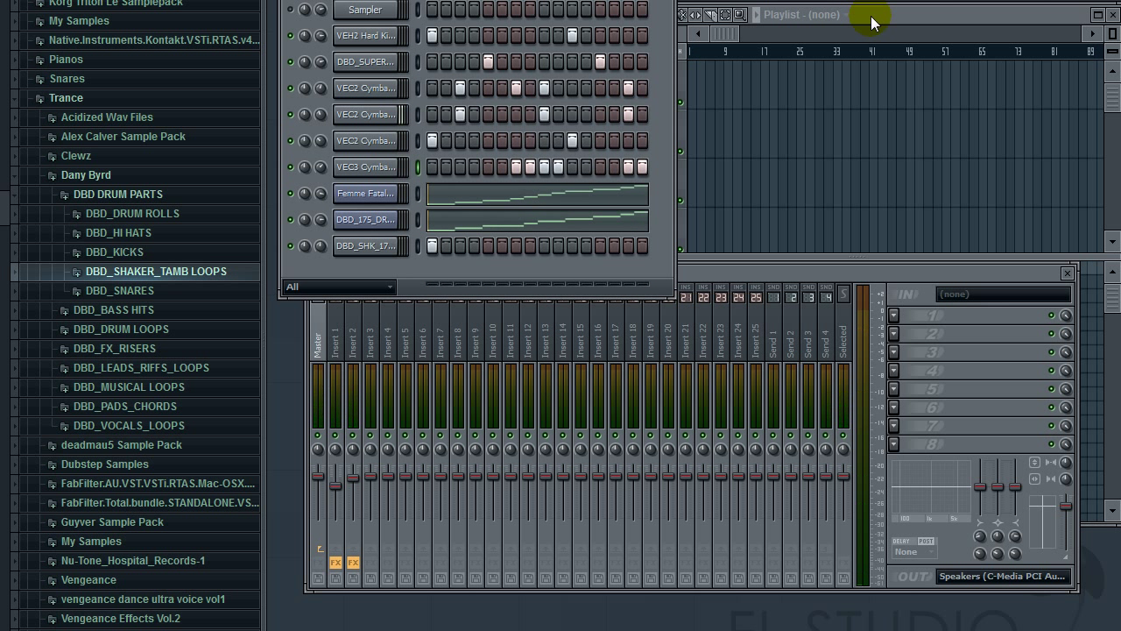
drag(870, 24, 831, 16)
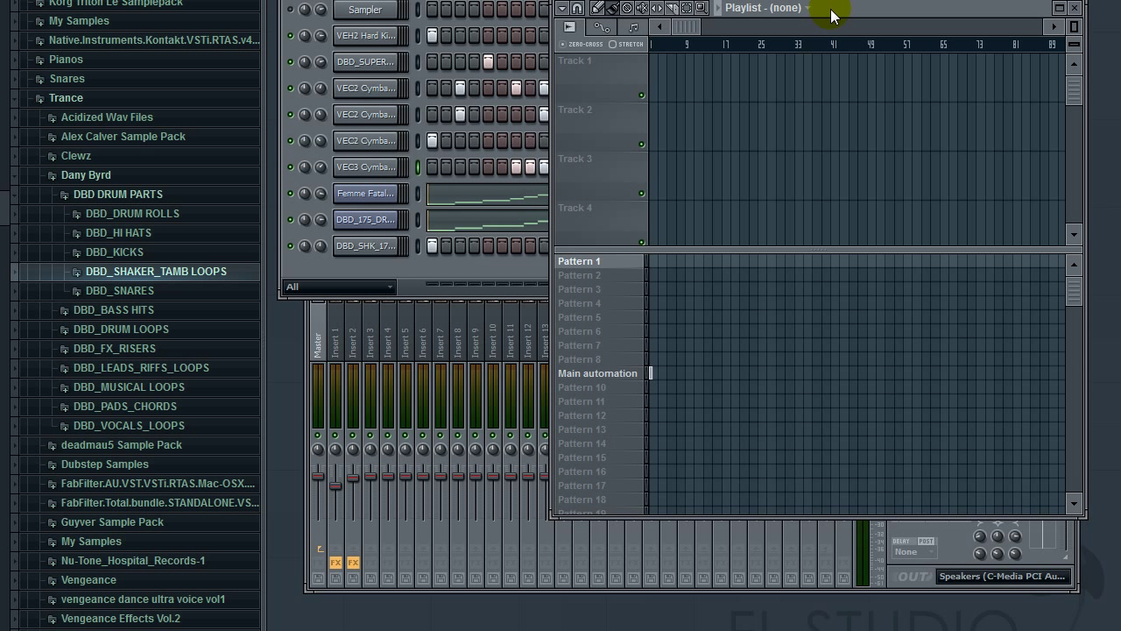
click(305, 277)
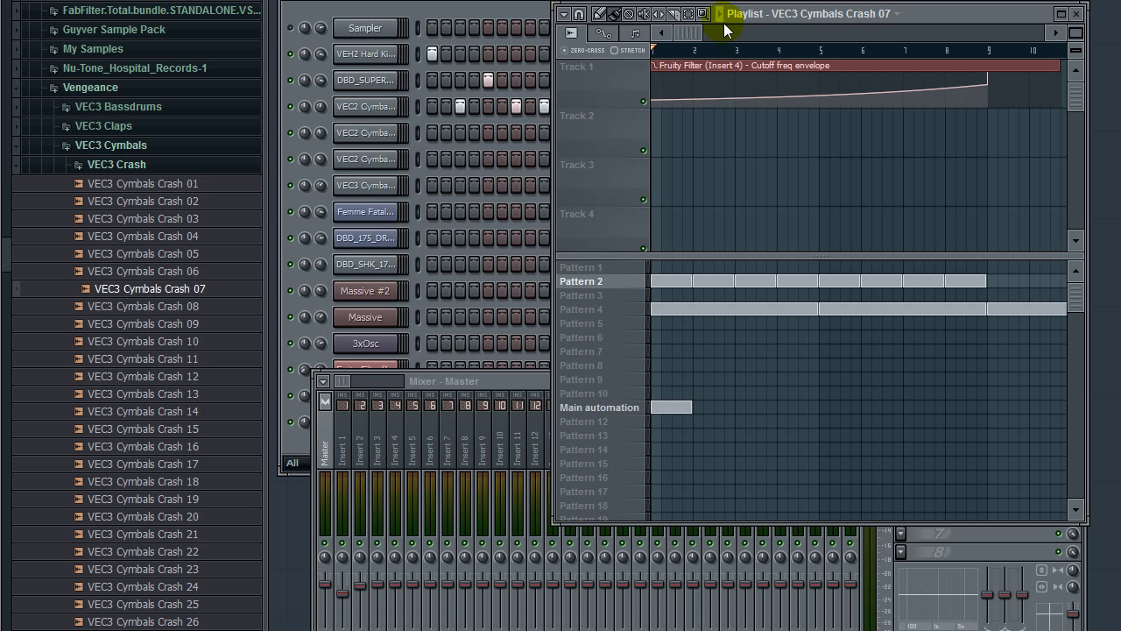
Step: Play the playlist arrangement from bar 1, follow it past the crash at bar 25, and return to the beginning and stop
drag(679, 39, 653, 35)
key(space)
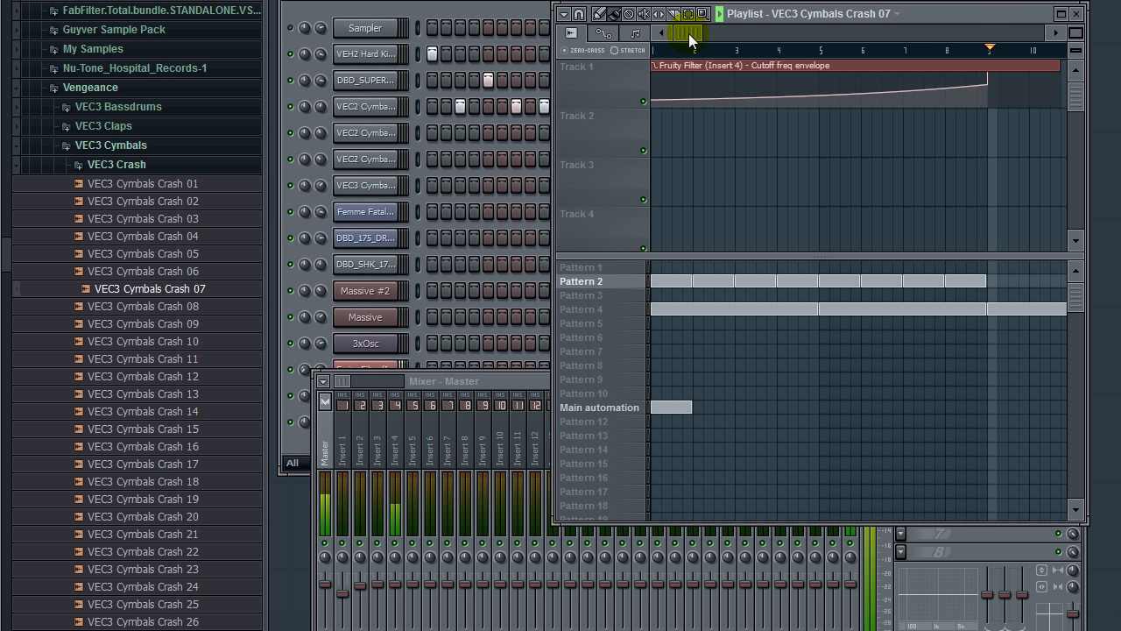
drag(688, 34, 826, 63)
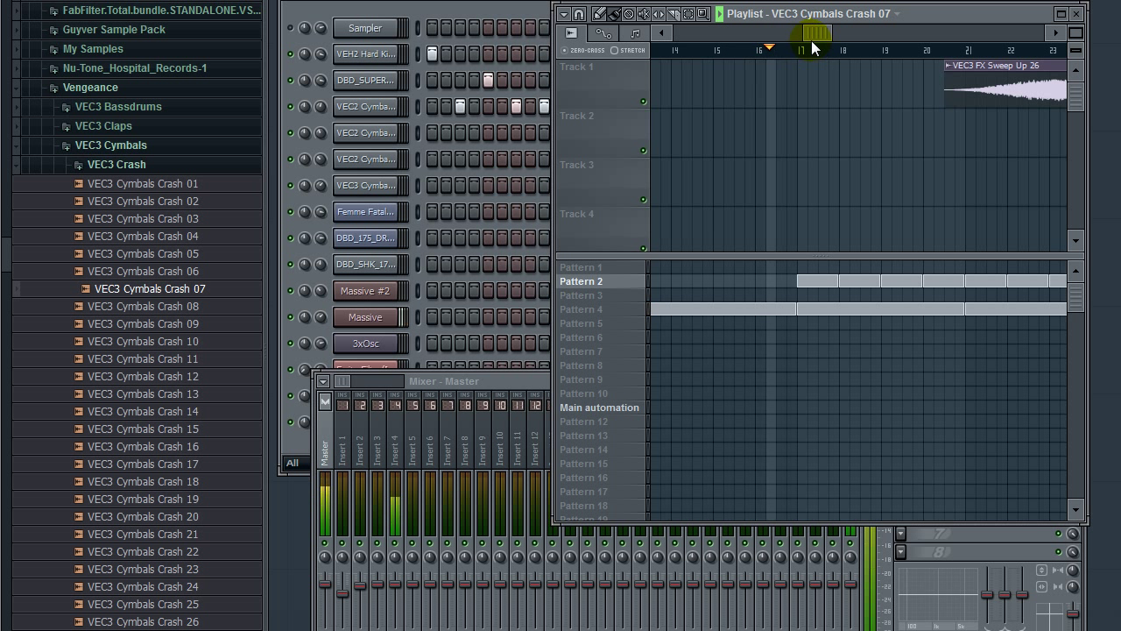
mouse_move(811, 36)
mouse_down()
mouse_move(836, 52)
mouse_move(874, 45)
mouse_up()
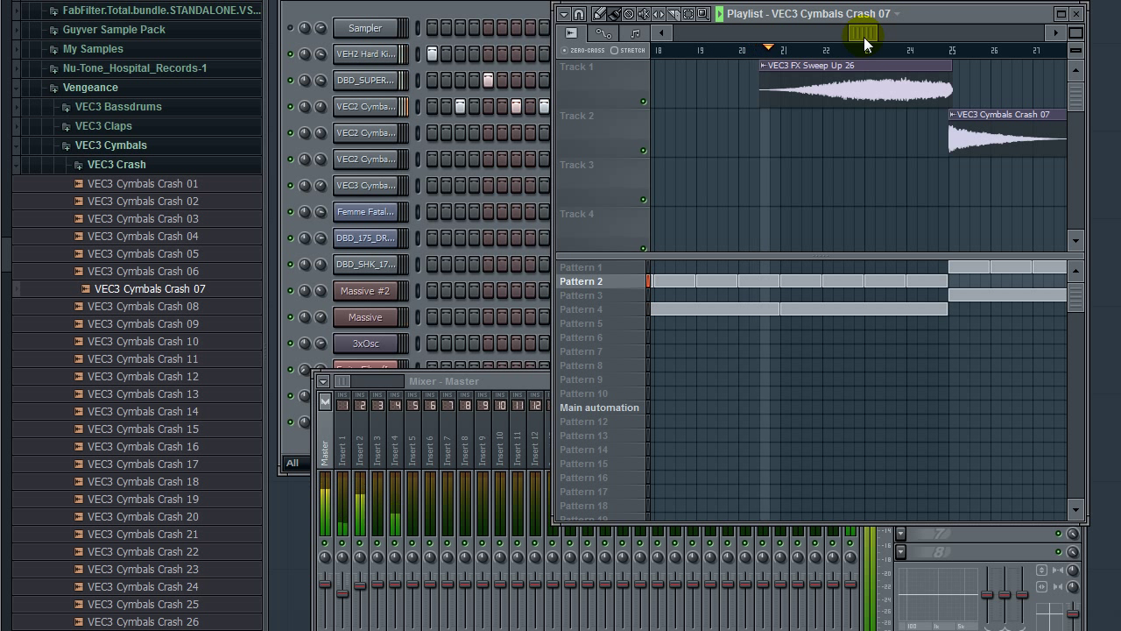
drag(865, 42, 900, 42)
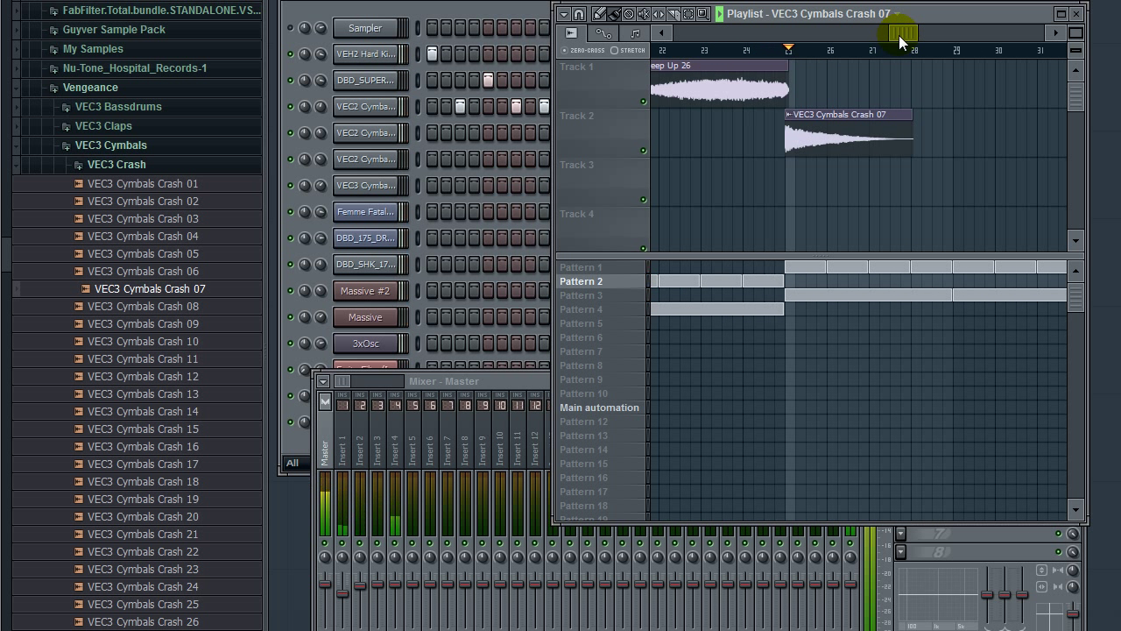
drag(897, 33, 598, 94)
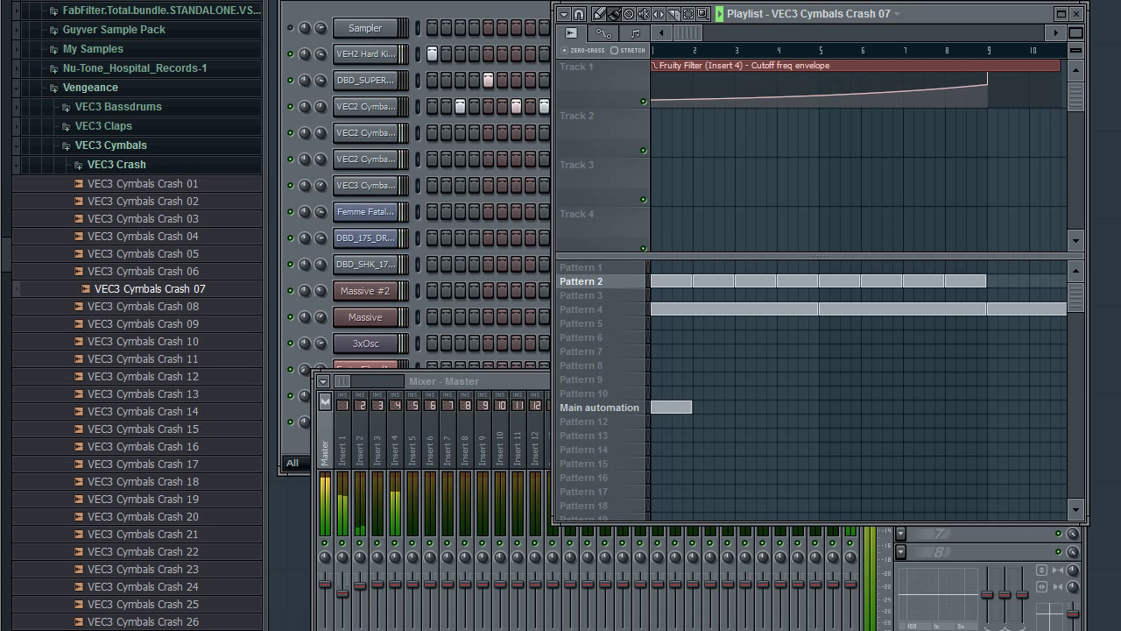
key(space)
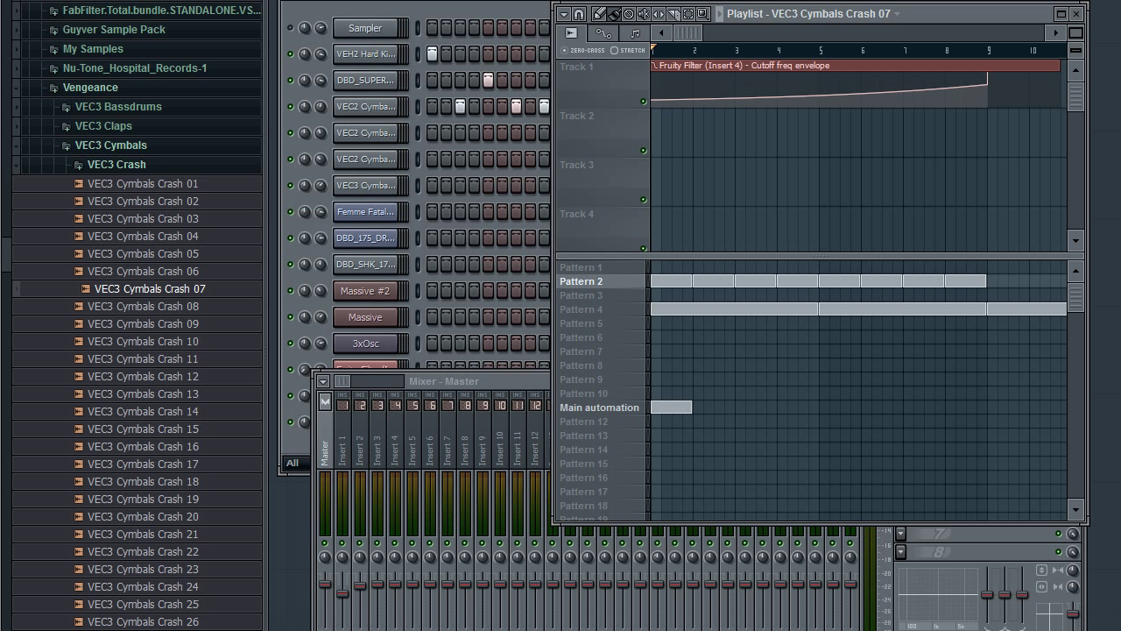